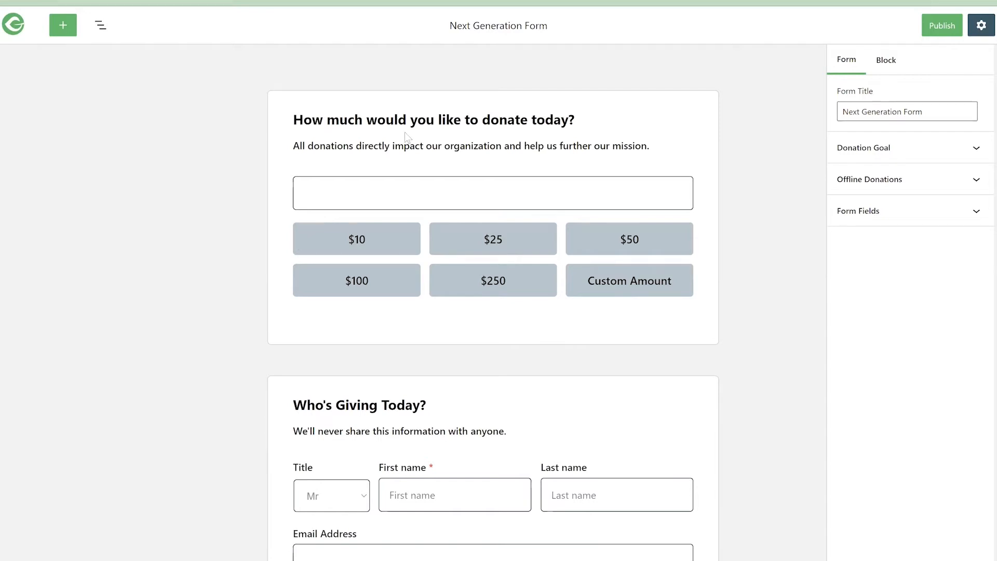
- In the donation amount section, replace "like" with "WANT" in the title and "impact" with "improve" in the description
click(450, 122)
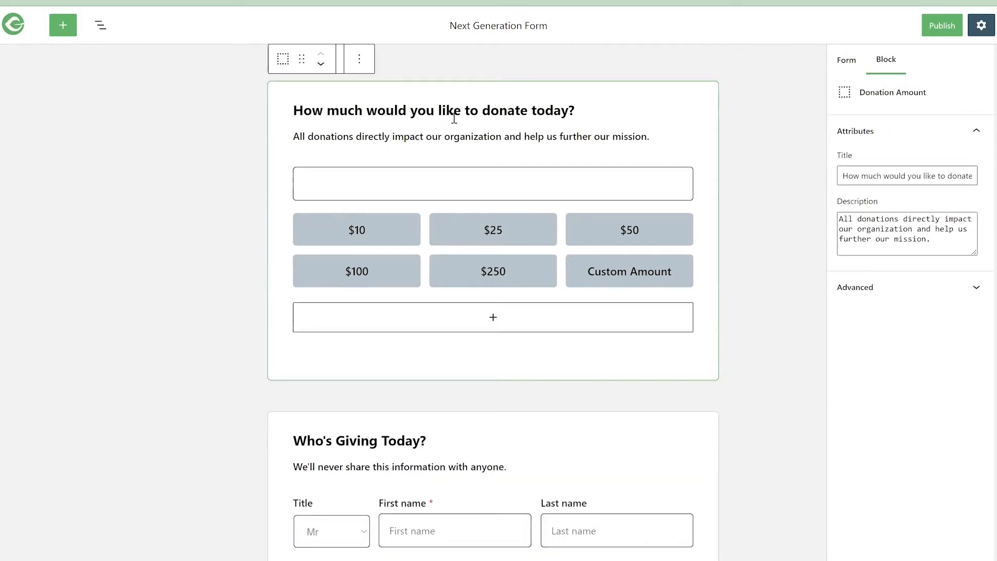
double_click(456, 113)
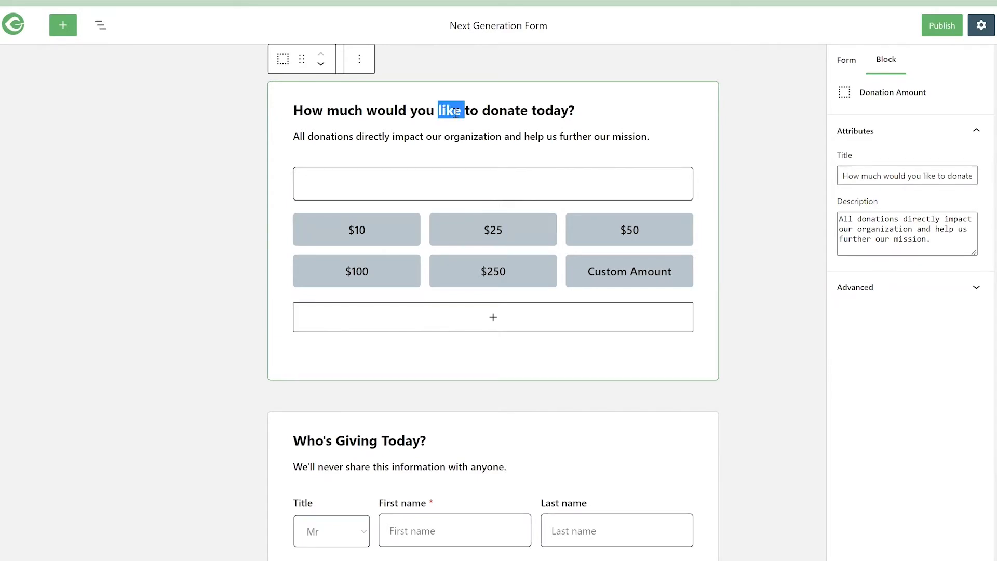
text(WANT)
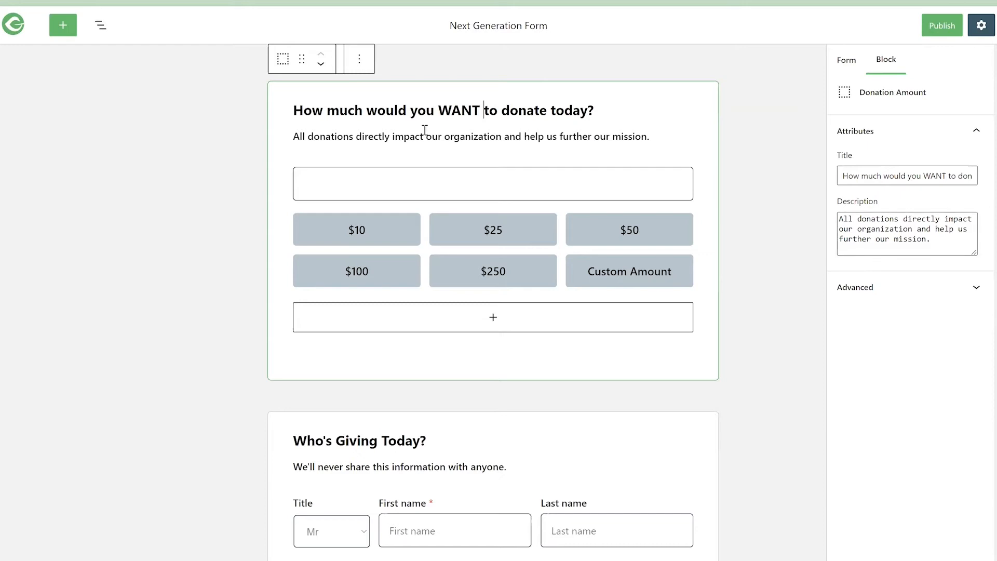
double_click(404, 135)
text(improve)
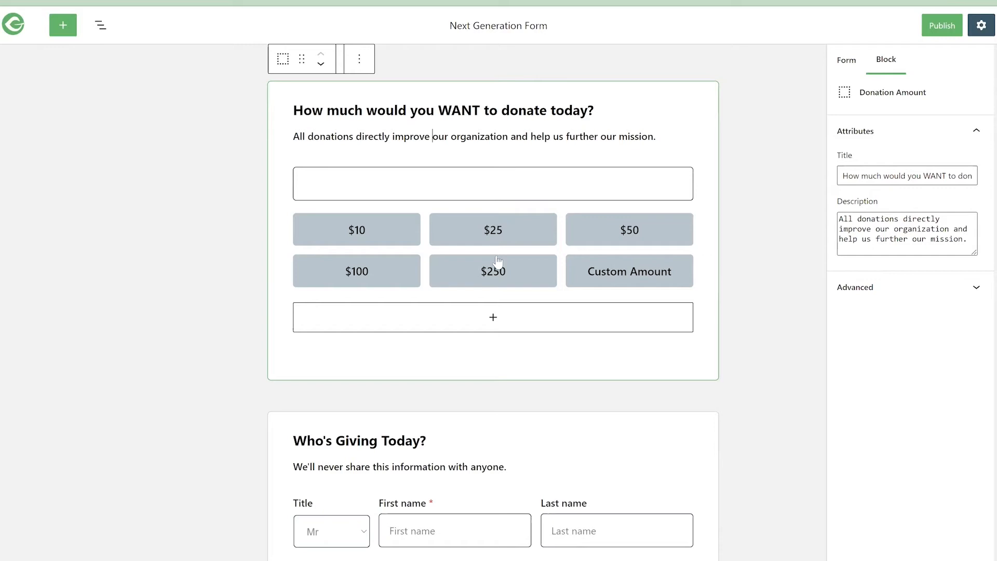
- Delete the $250, $100 and $50 donation levels and change the $25 level to $27
click(520, 239)
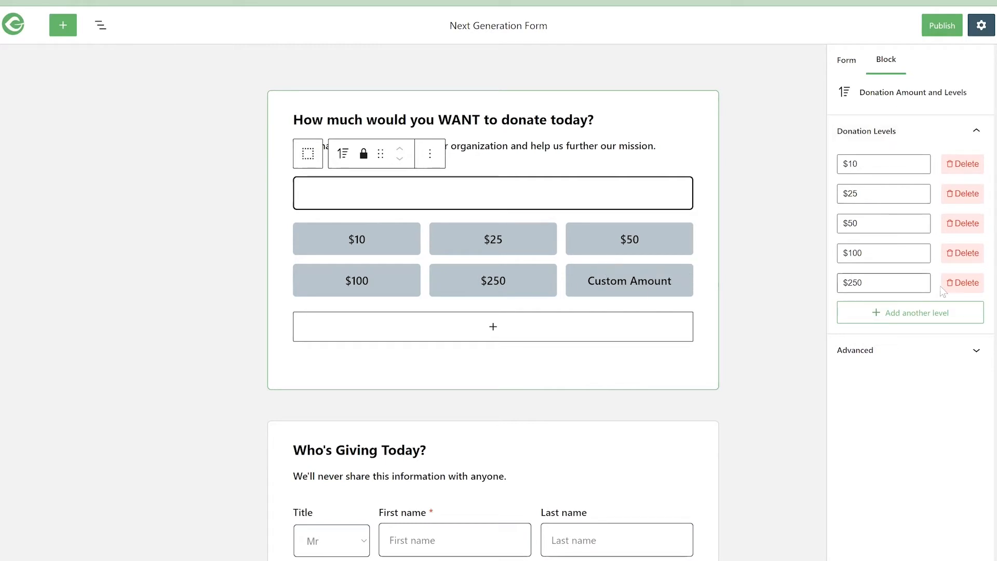
click(967, 285)
click(963, 252)
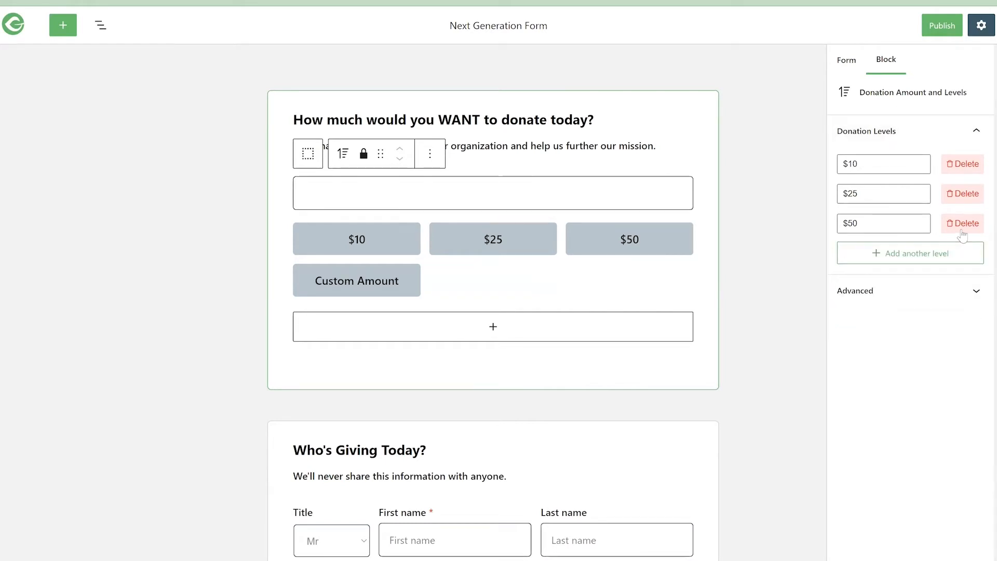
click(963, 223)
drag(860, 194, 846, 197)
text(27)
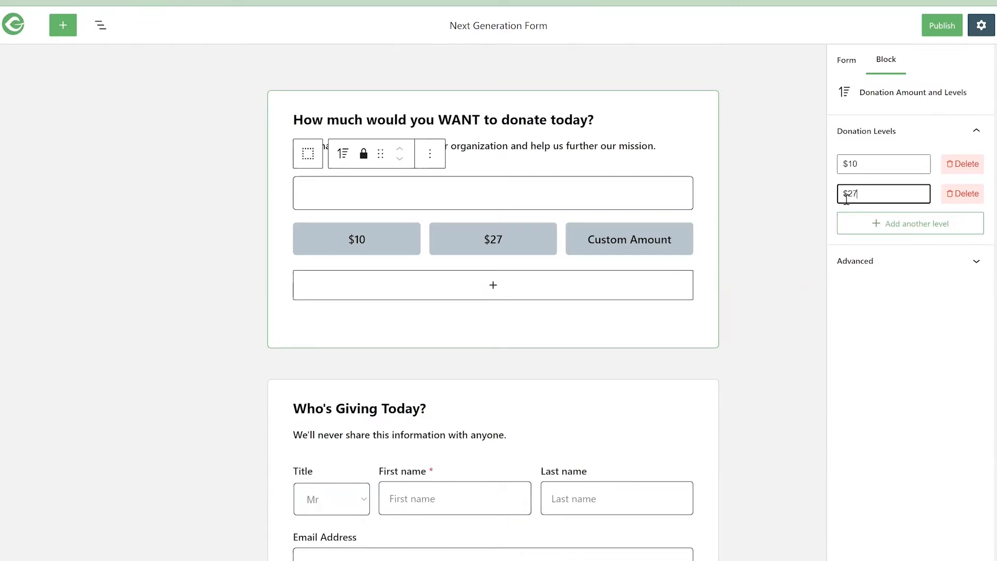
- Add three more donation levels of $87, $152 and $199
click(883, 224)
click(877, 224)
text(87)
click(894, 258)
click(892, 257)
text($152)
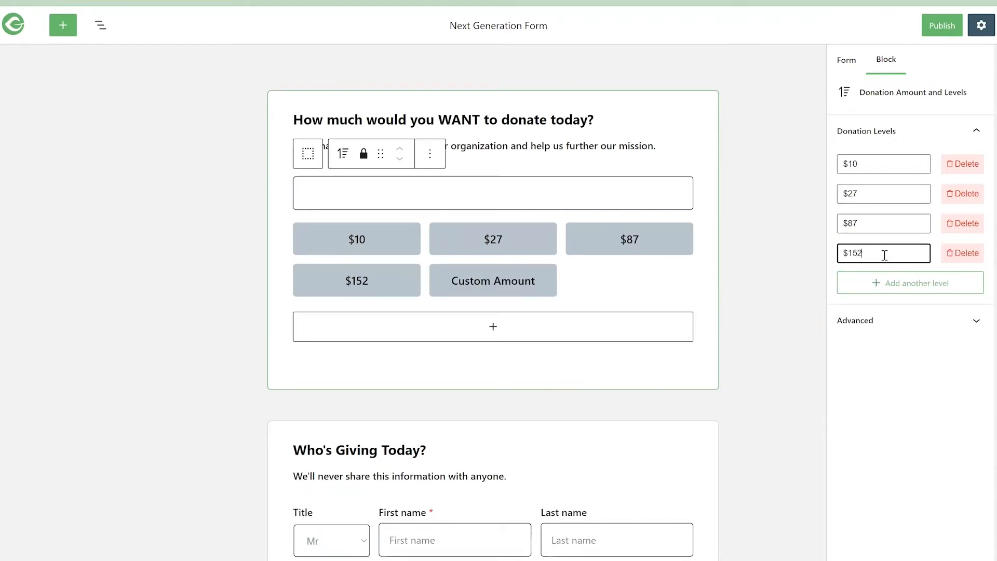
click(884, 283)
click(872, 282)
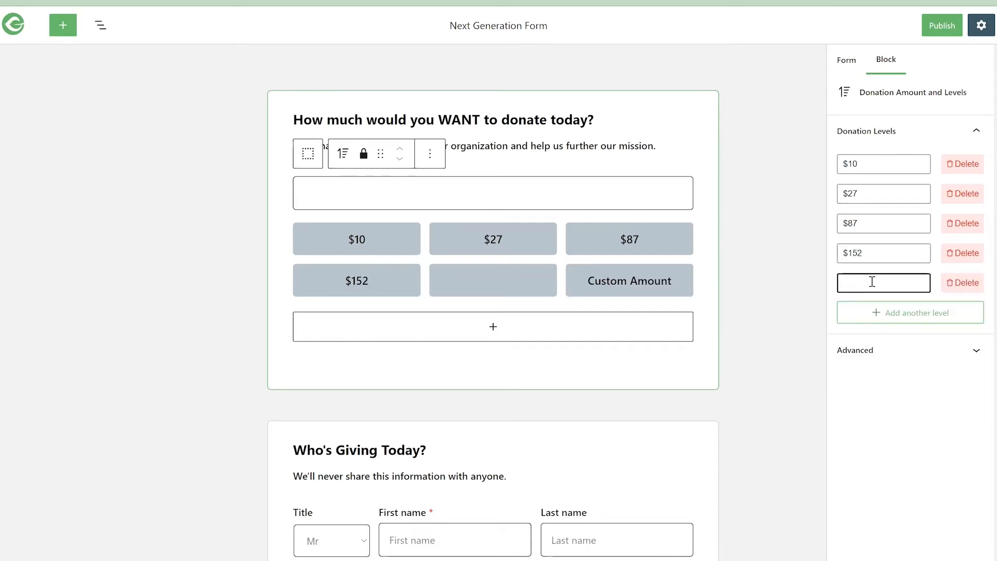
text($199)
click(876, 429)
- Add three blank donation levels below $199 and delete them again
click(905, 313)
click(906, 342)
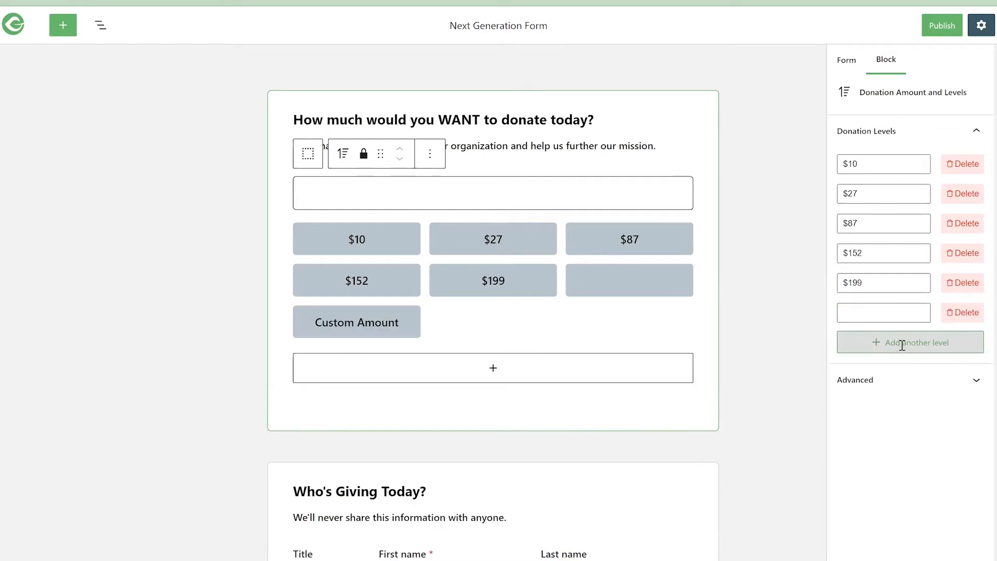
click(904, 373)
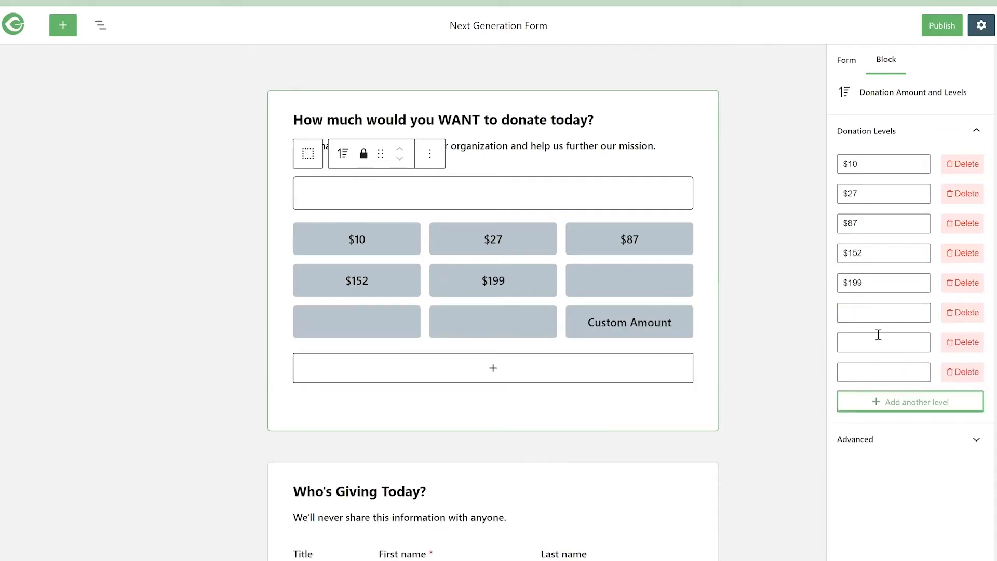
click(963, 372)
click(964, 342)
click(964, 312)
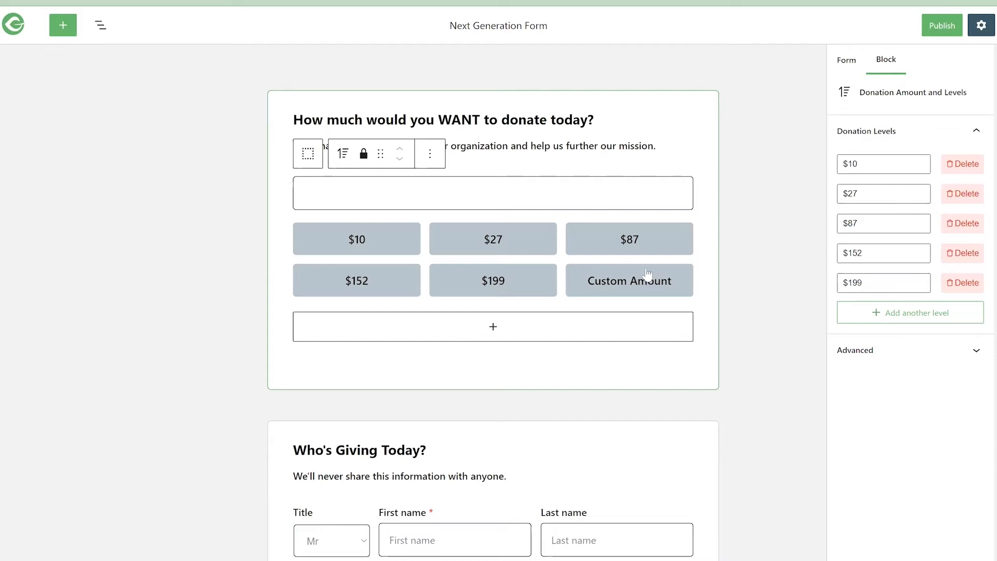
- Change the donor information section's title to "What's your Name!? Who's Giving Today?"
scroll(733, 273, down, 5)
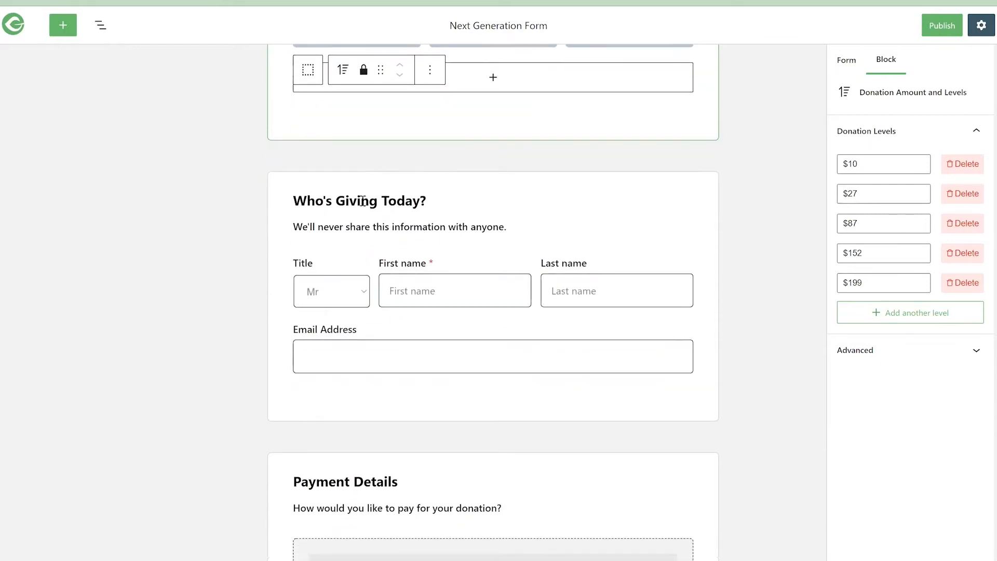
click(311, 197)
click(327, 295)
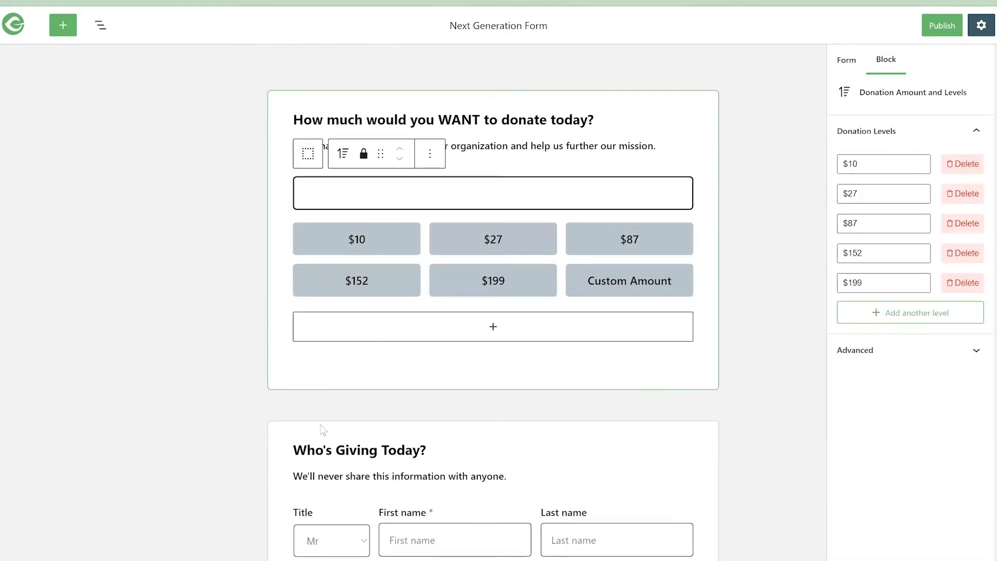
click(319, 450)
scroll(325, 407, down, 4)
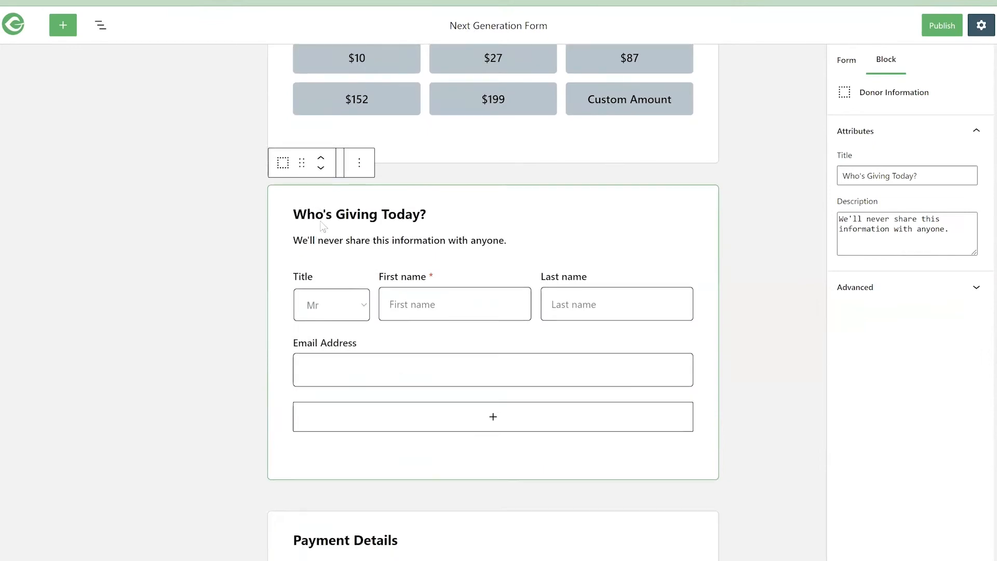
double_click(307, 204)
text(What's your N)
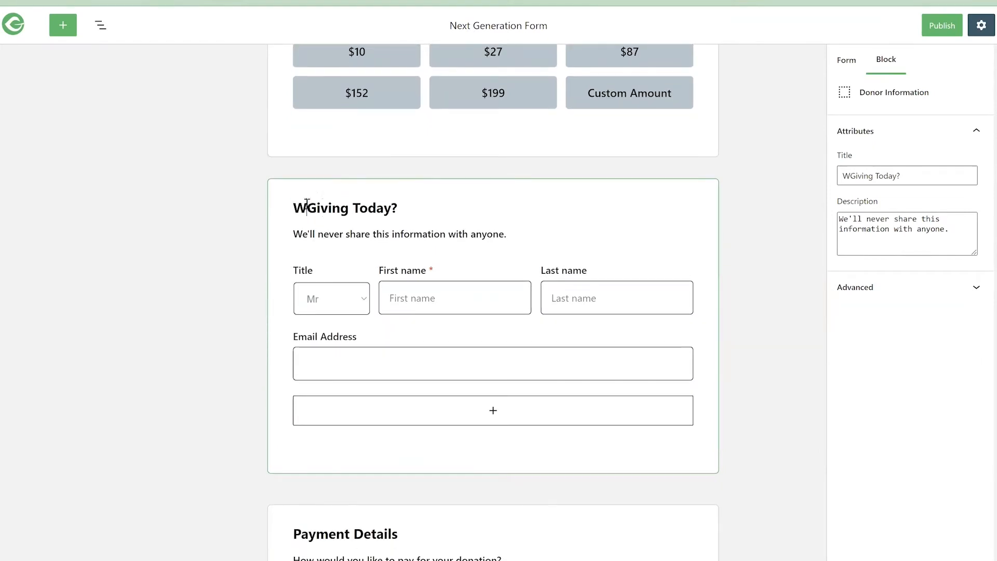
text(ame!? Wh)
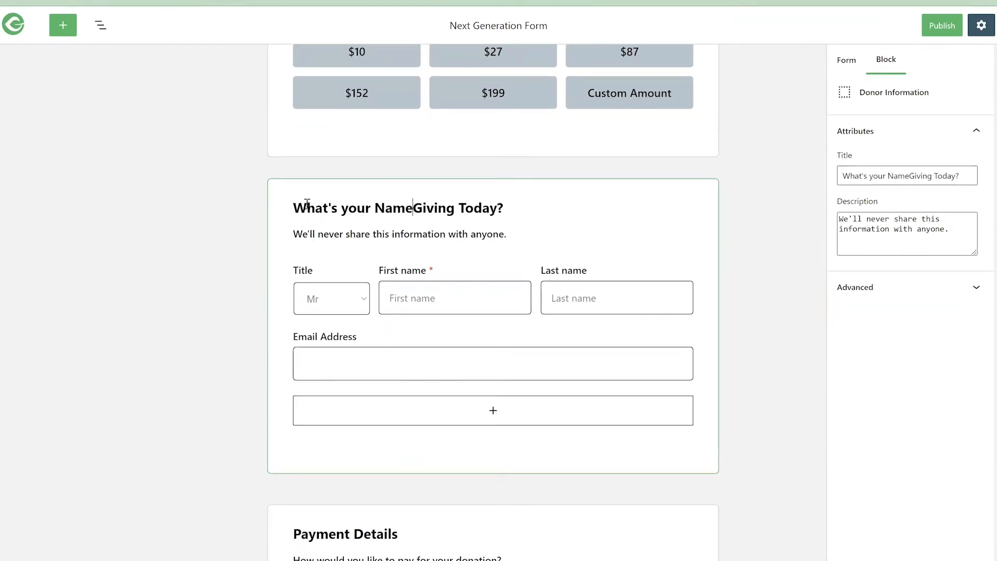
text(o's)
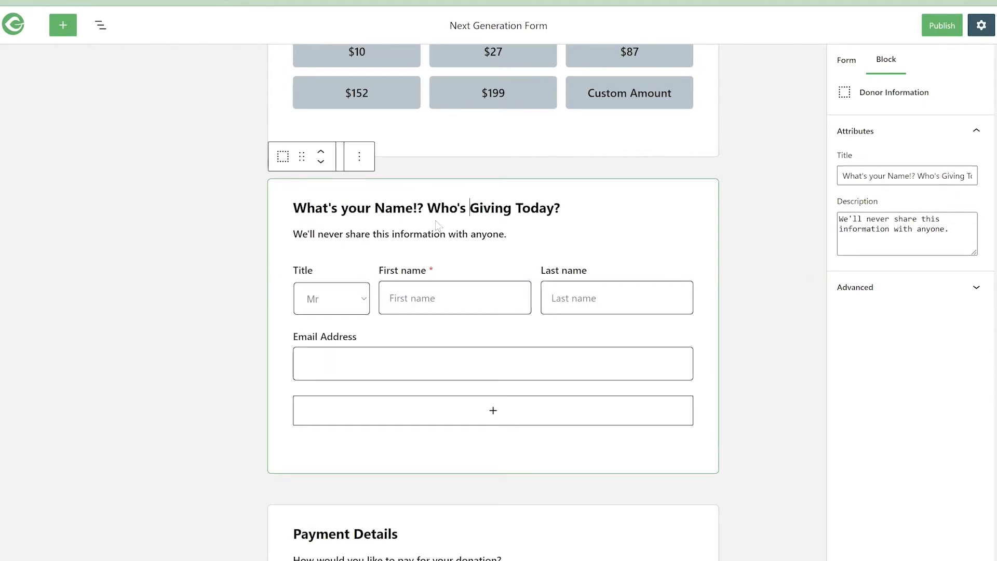
- Select the Donor Name block and switch its name title prefix off and back on twice
click(452, 296)
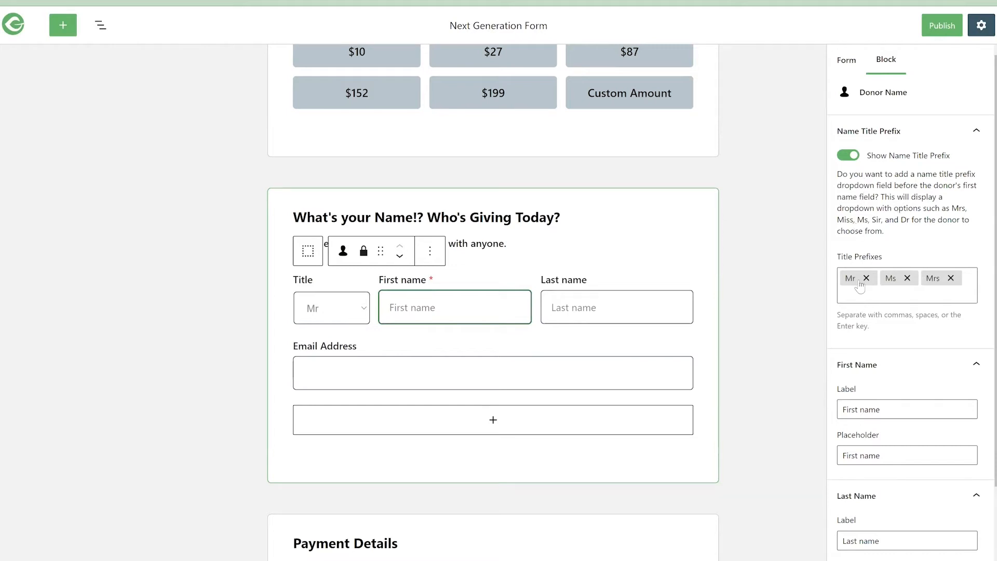
click(852, 157)
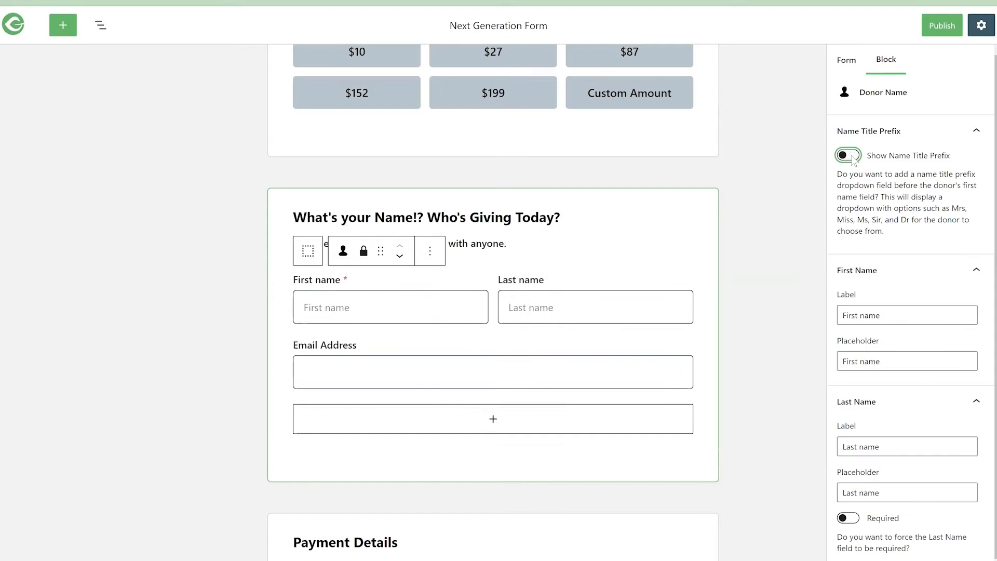
click(853, 159)
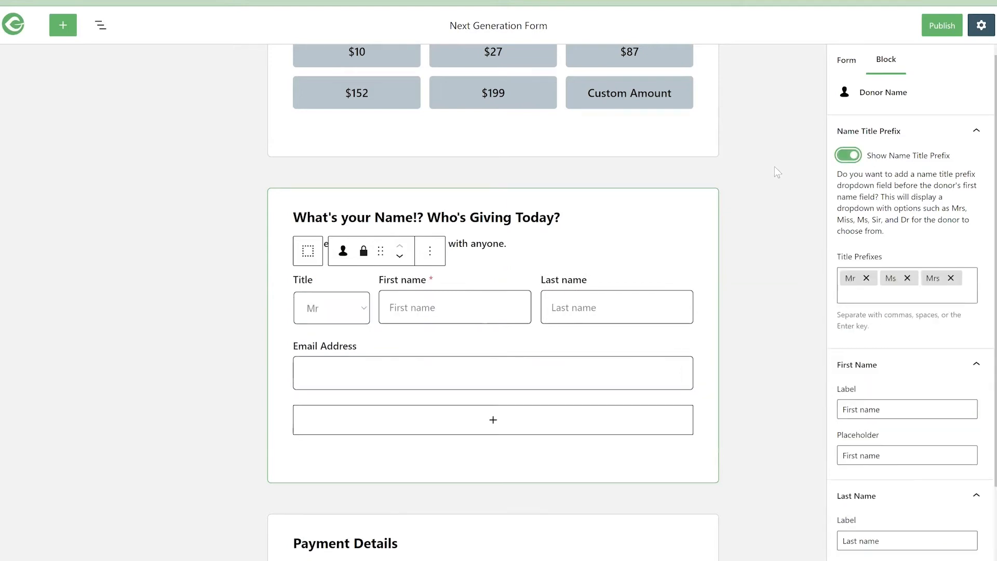
click(844, 158)
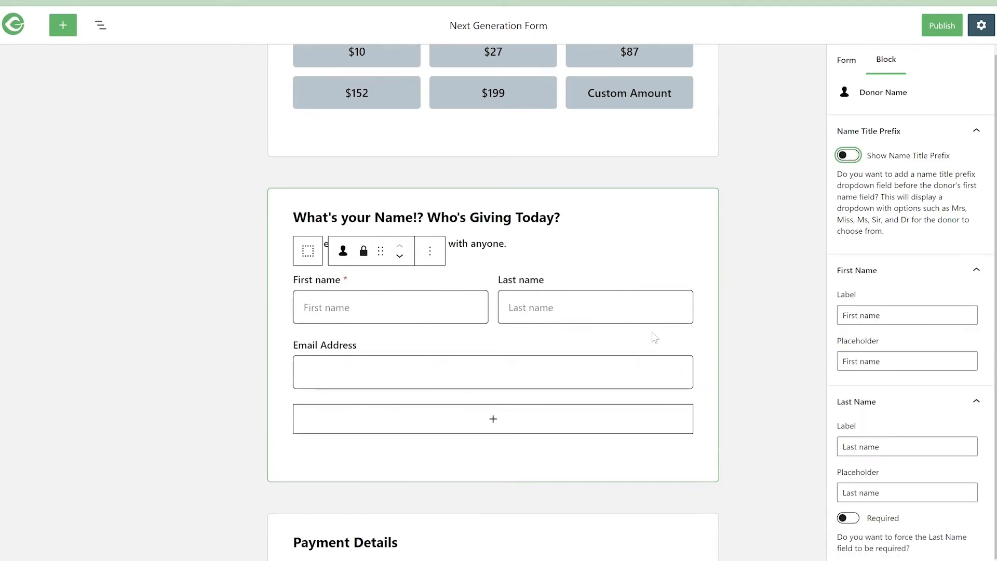
click(852, 158)
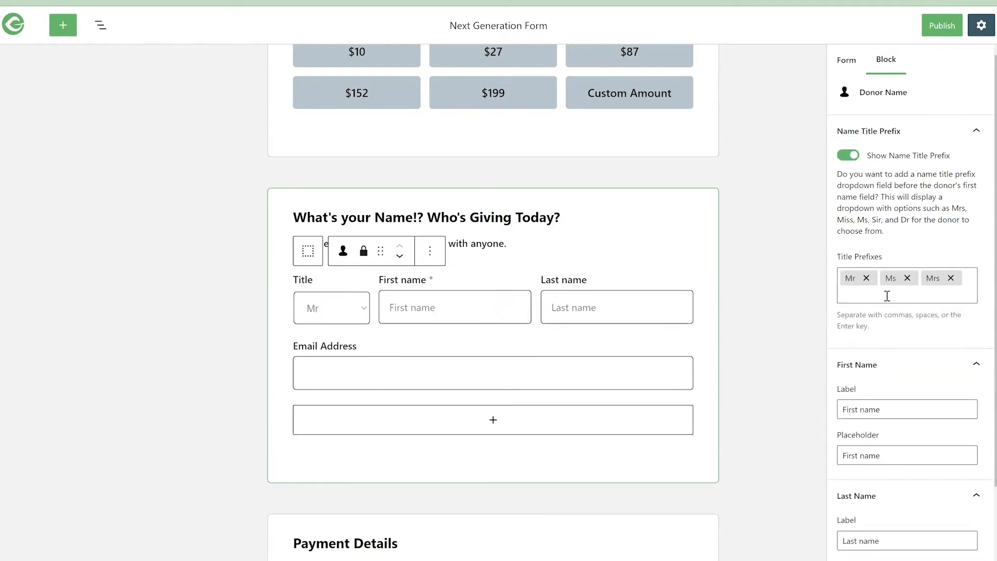
- Add "Doctor" and "Monseiur" to the donor name's title prefixes
click(888, 295)
text(Doctor)
key(Return)
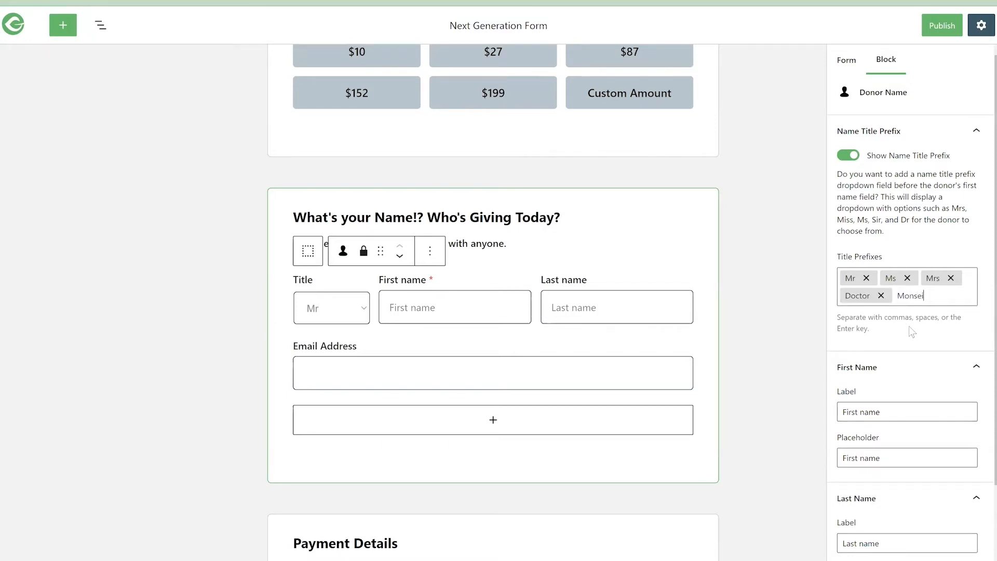
text(Monseiur)
key(Return)
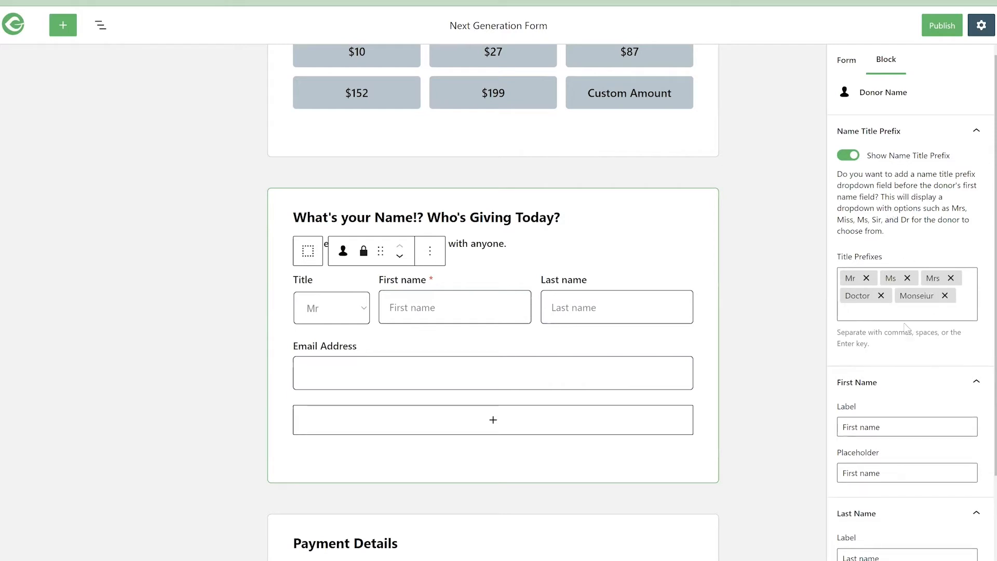
- Check the Title choices on the form and turn off the name title prefix
click(361, 312)
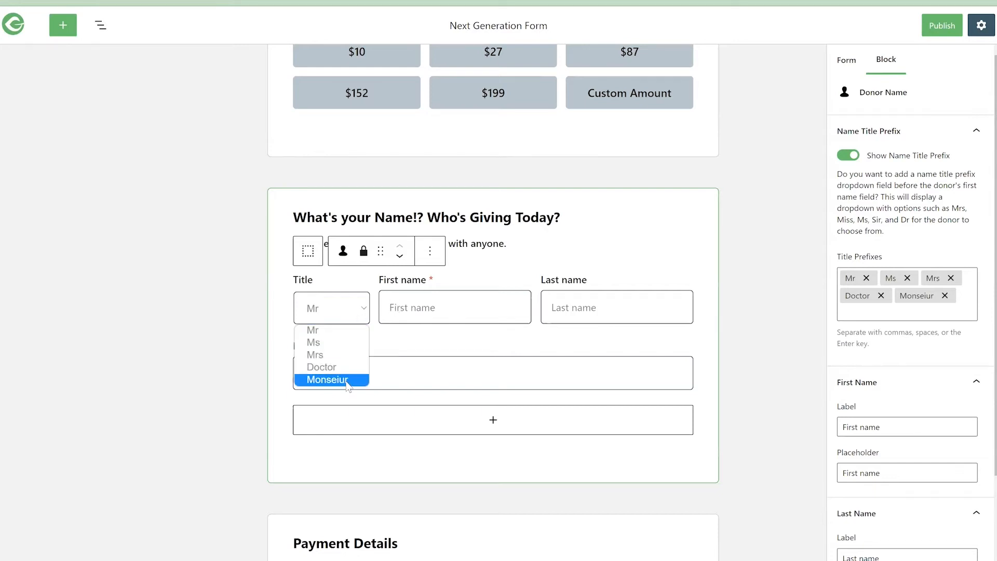
click(348, 311)
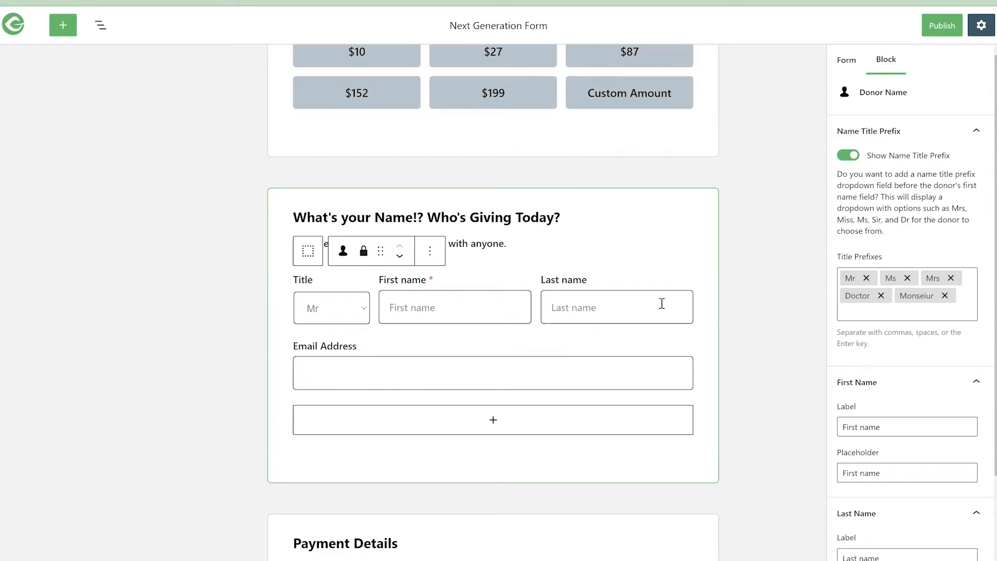
click(848, 156)
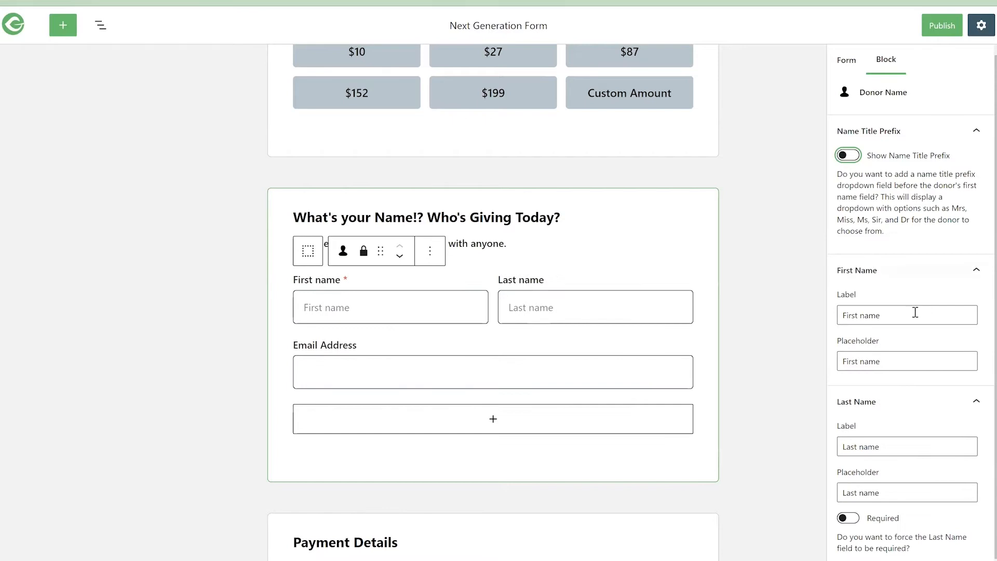
- Change the First Name placeholder to "Last name" and restore it to "First name"
click(847, 361)
double_click(851, 361)
text(Last)
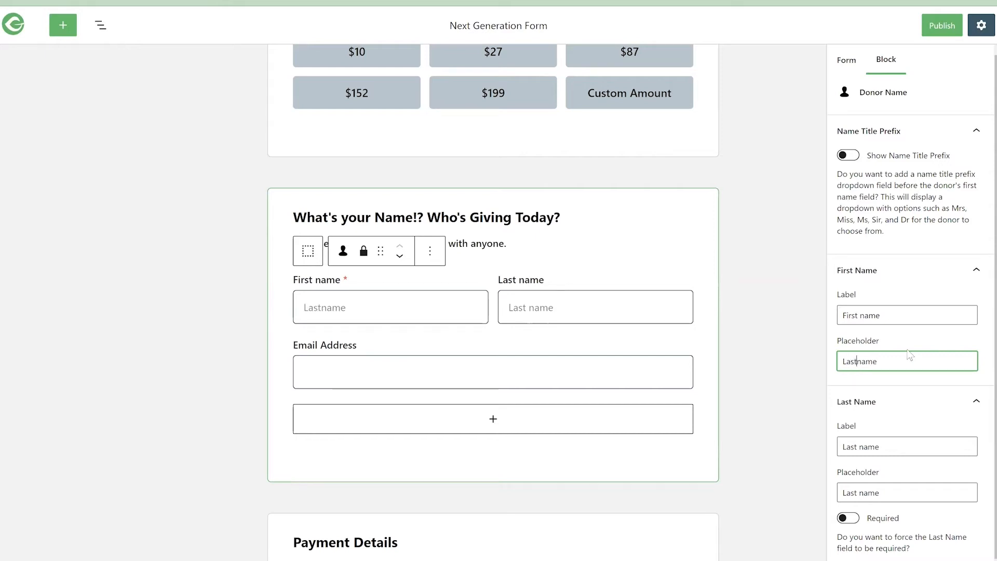
double_click(851, 315)
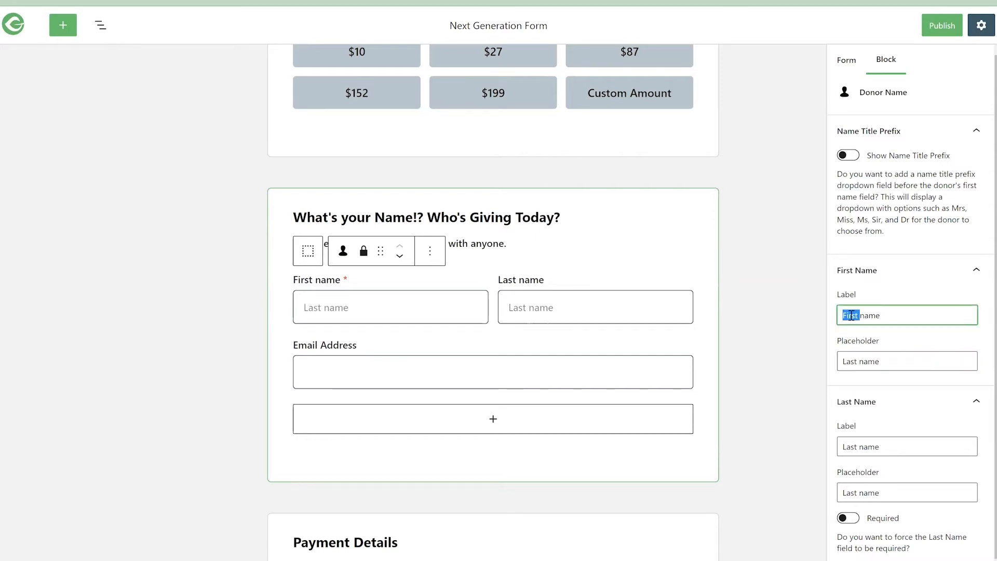
text(First)
double_click(850, 361)
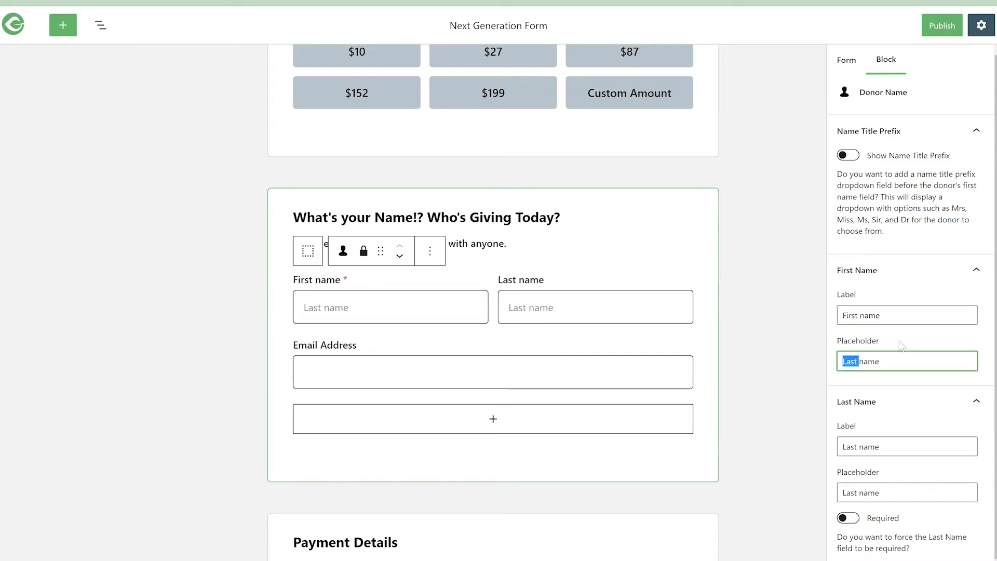
text(First)
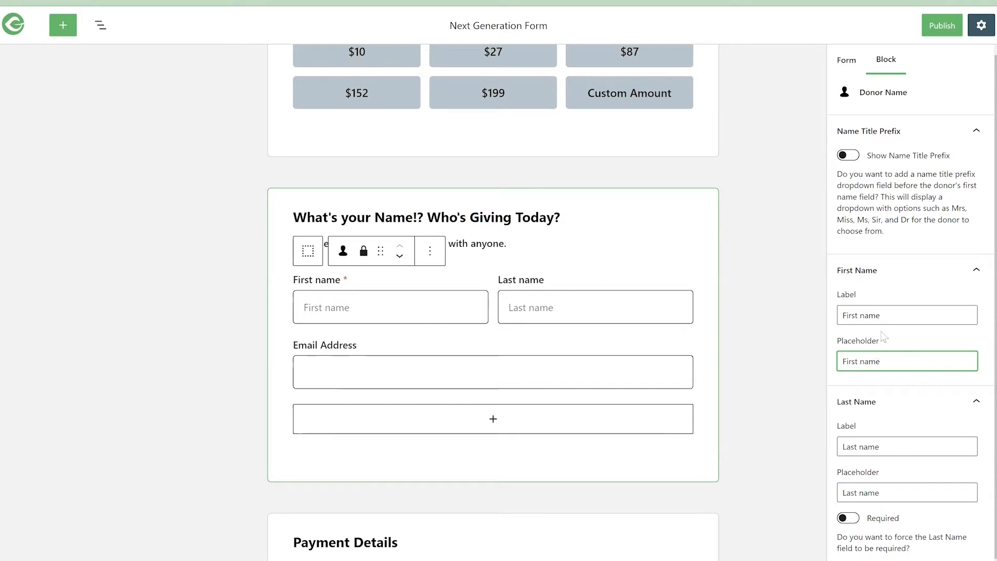
- Set the First Name field's label to "Your name" and its placeholder to "First first please"
double_click(846, 315)
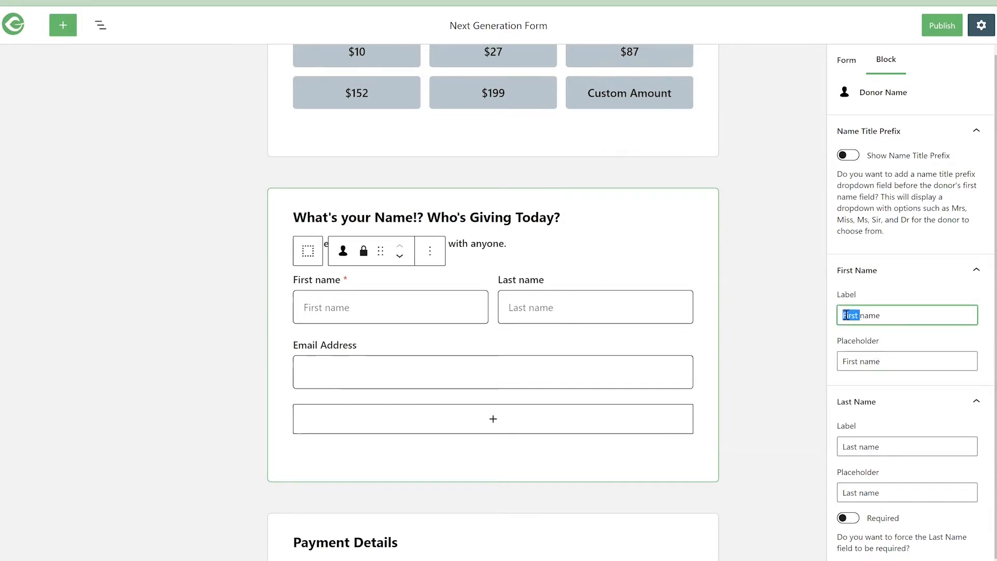
text(Your)
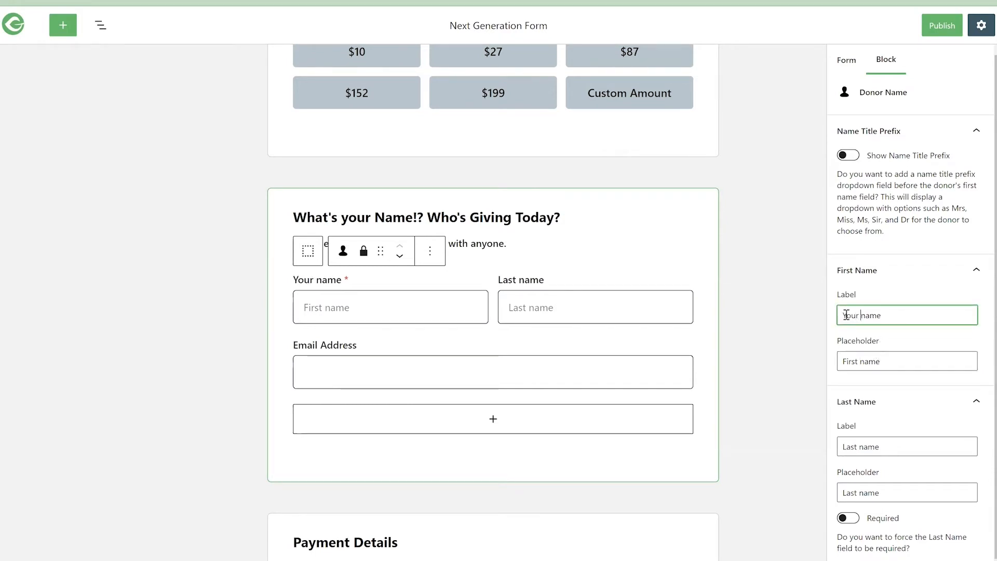
double_click(873, 361)
text(first please)
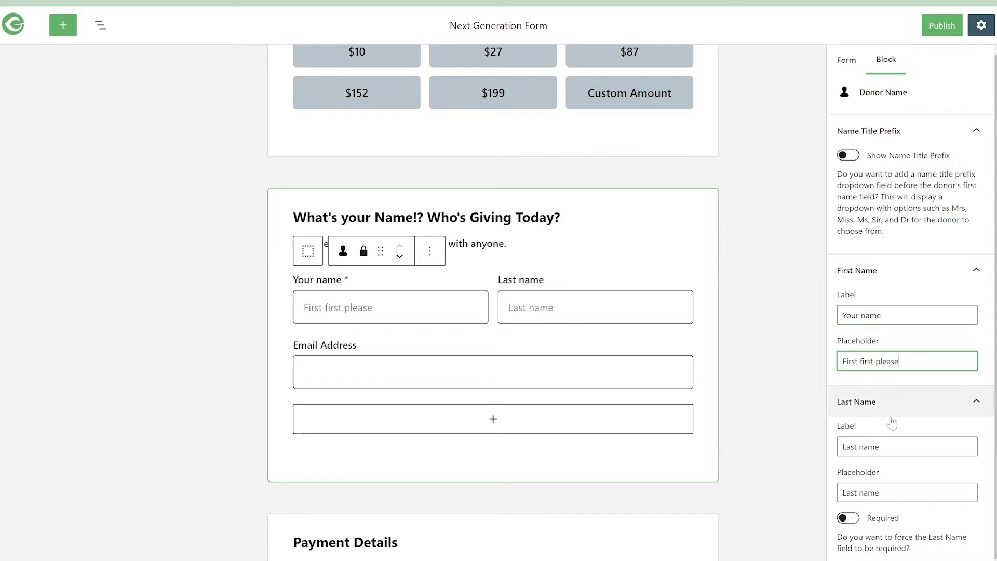
- Make the donor's Last Name field required
click(895, 443)
scroll(890, 446, down, 1)
click(850, 498)
click(850, 499)
click(850, 498)
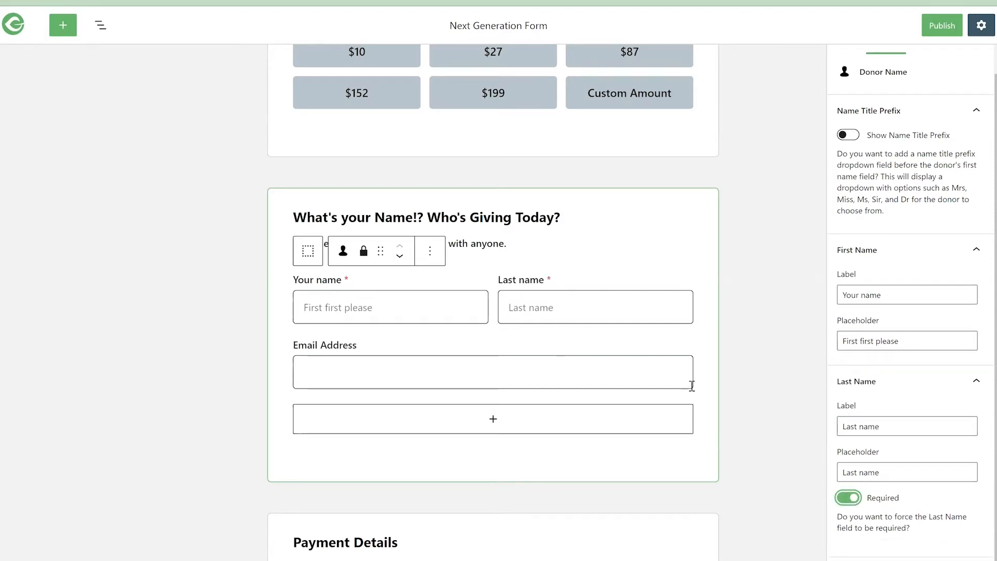
- Set the Email field's placeholder to a sample email address
click(602, 365)
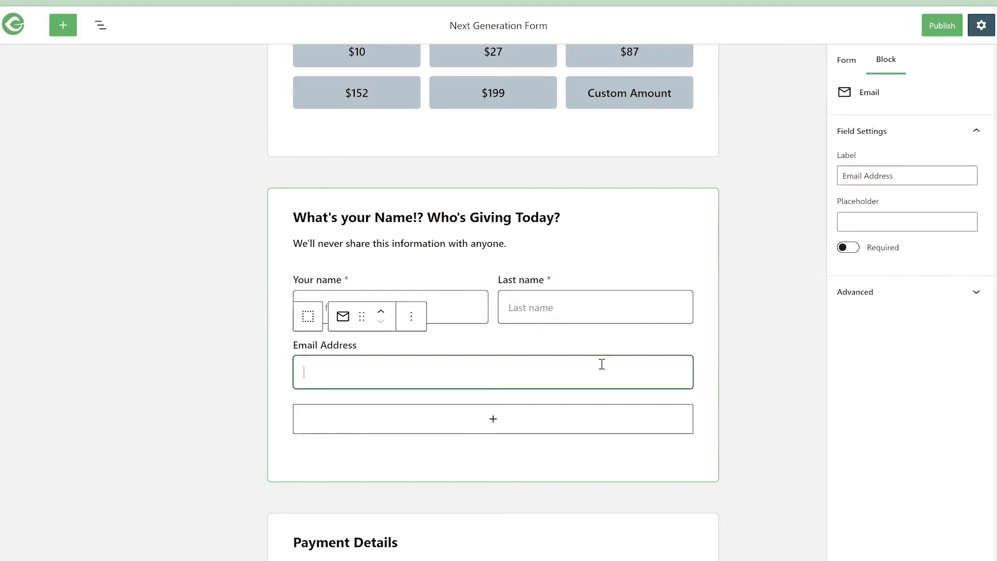
click(873, 221)
text(jason)
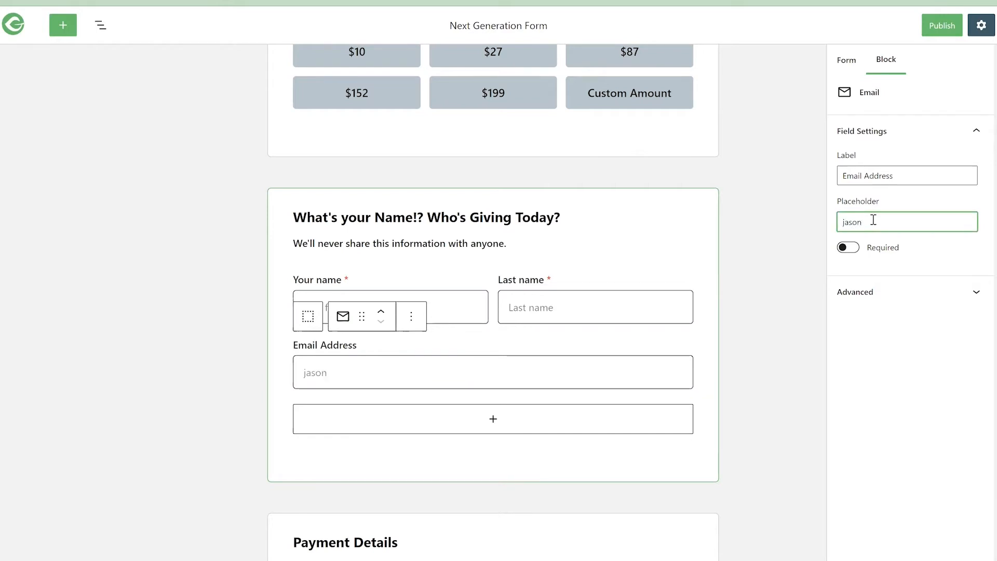
text(@example.org)
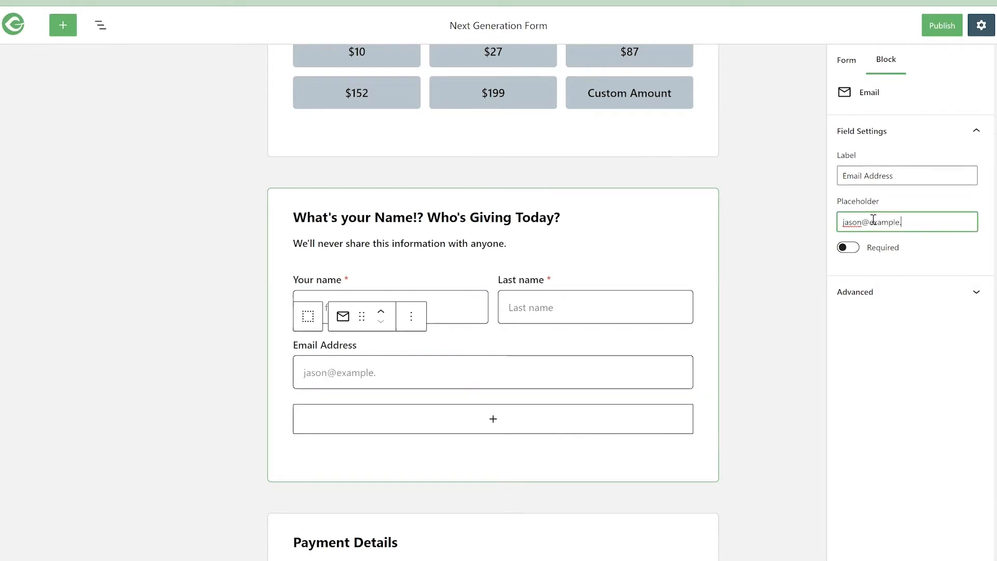
- Make the Email field required and move it above the donor name fields
click(849, 248)
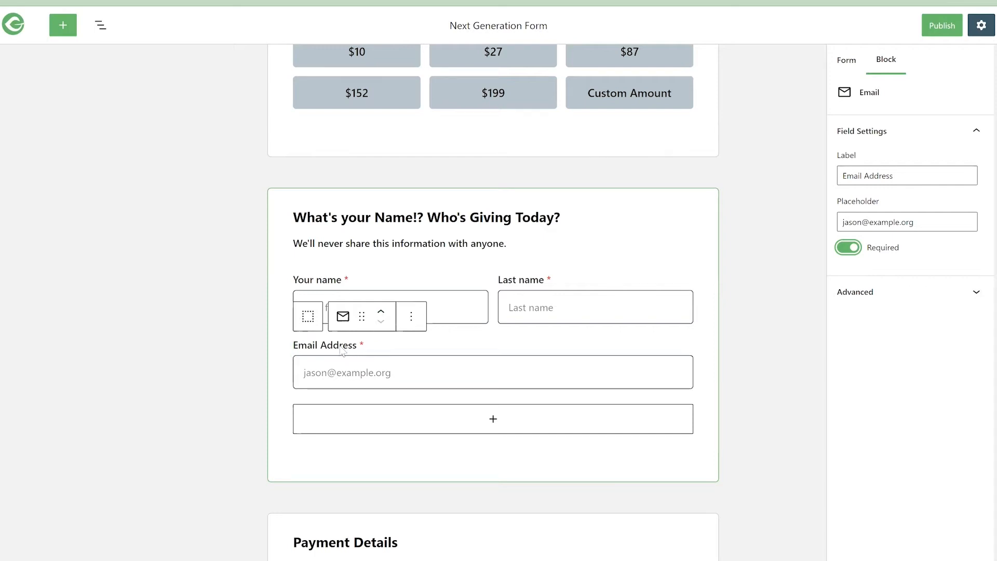
click(381, 311)
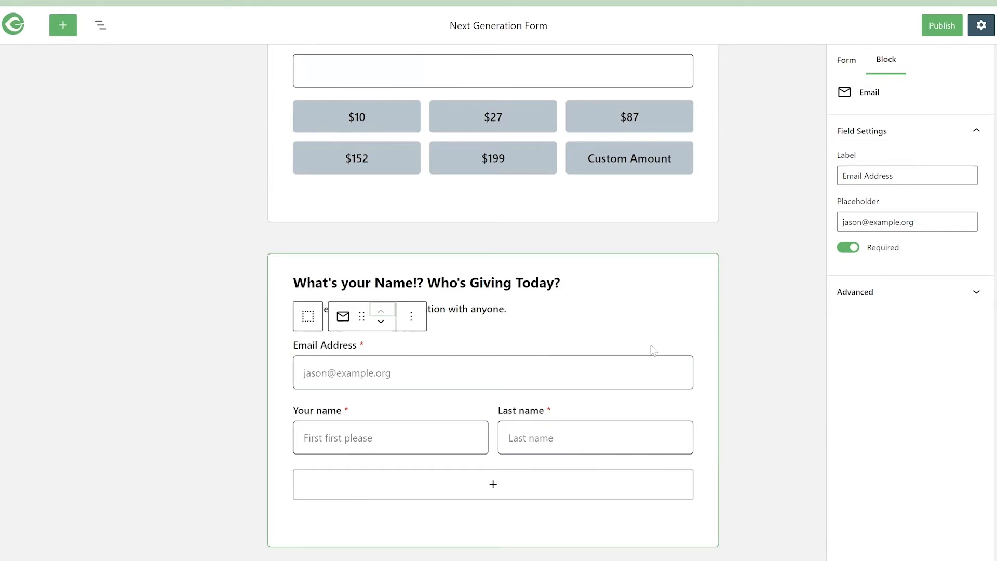
- Examine the Payment Details section, its payment gateways and the Email field in the donor information section
scroll(653, 348, down, 3)
scroll(653, 327, down, 5)
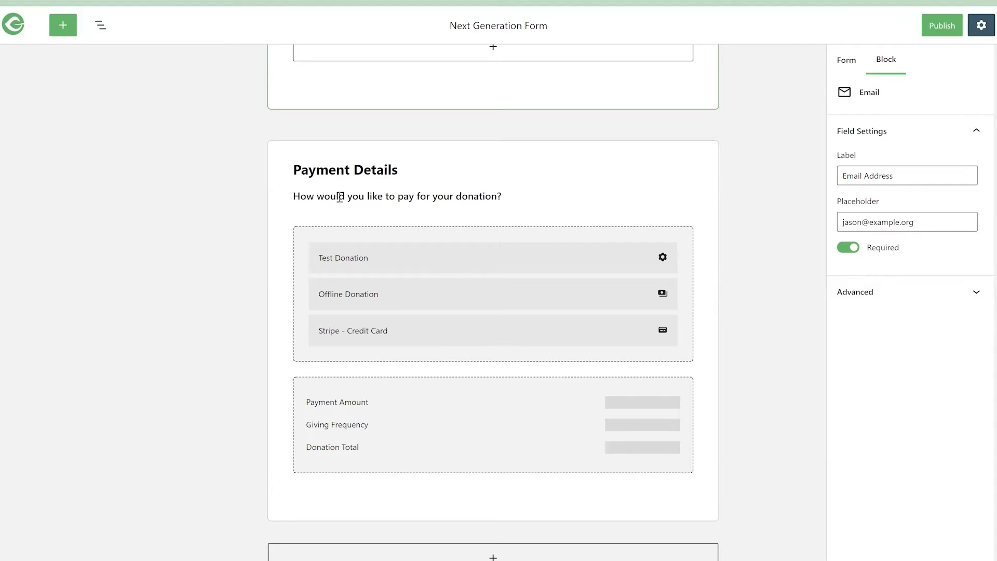
click(381, 369)
scroll(363, 356, down, 7)
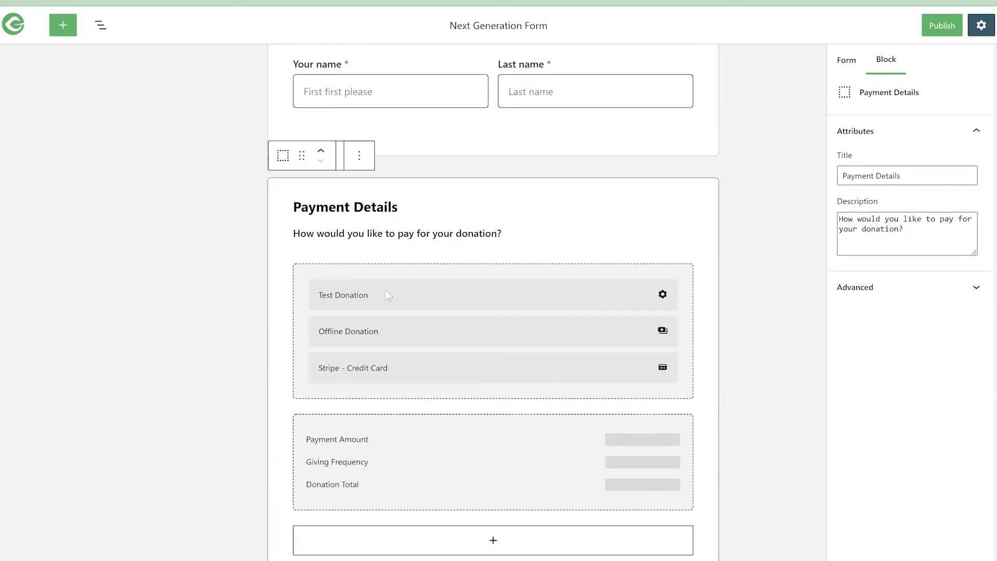
click(387, 292)
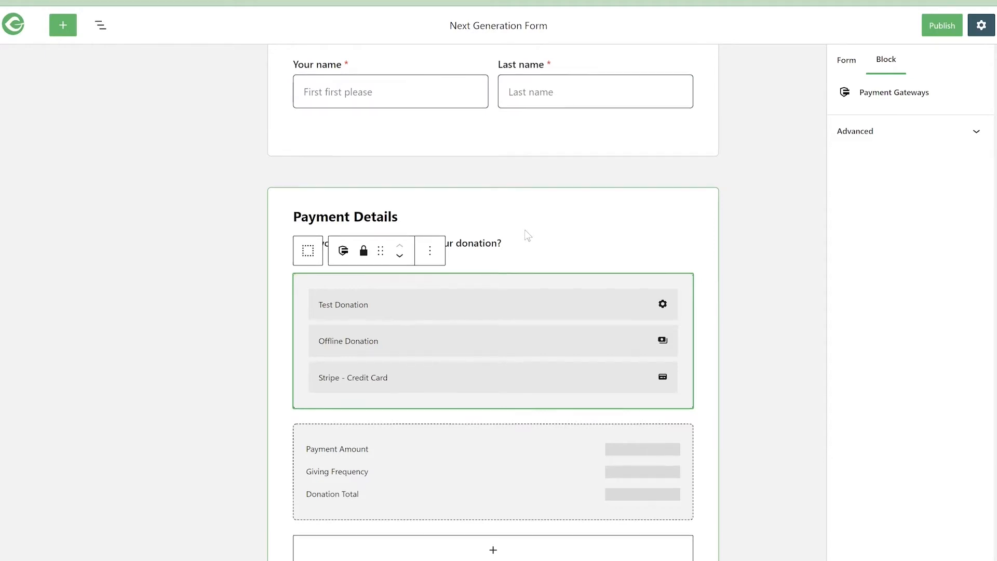
scroll(524, 230, up, 5)
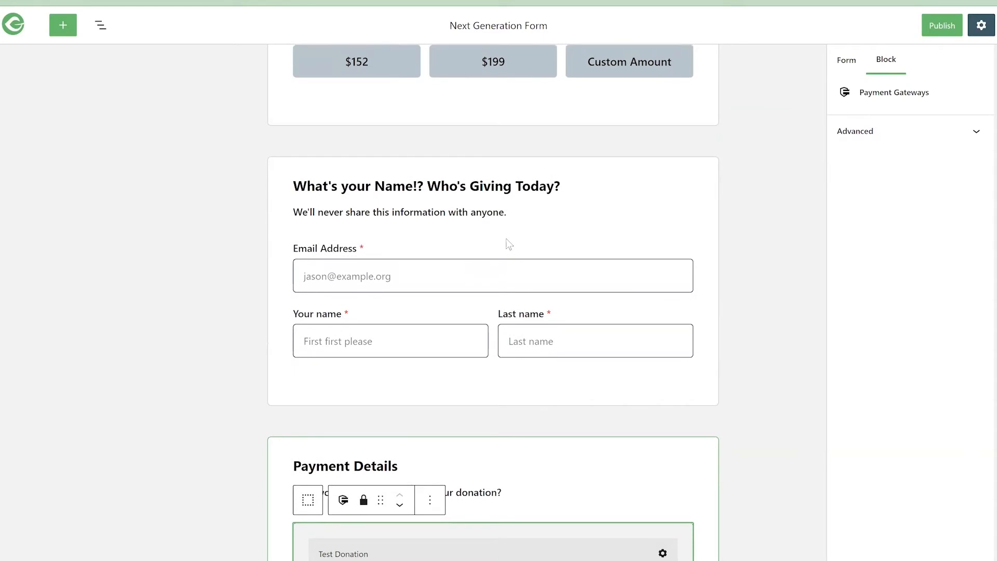
click(409, 272)
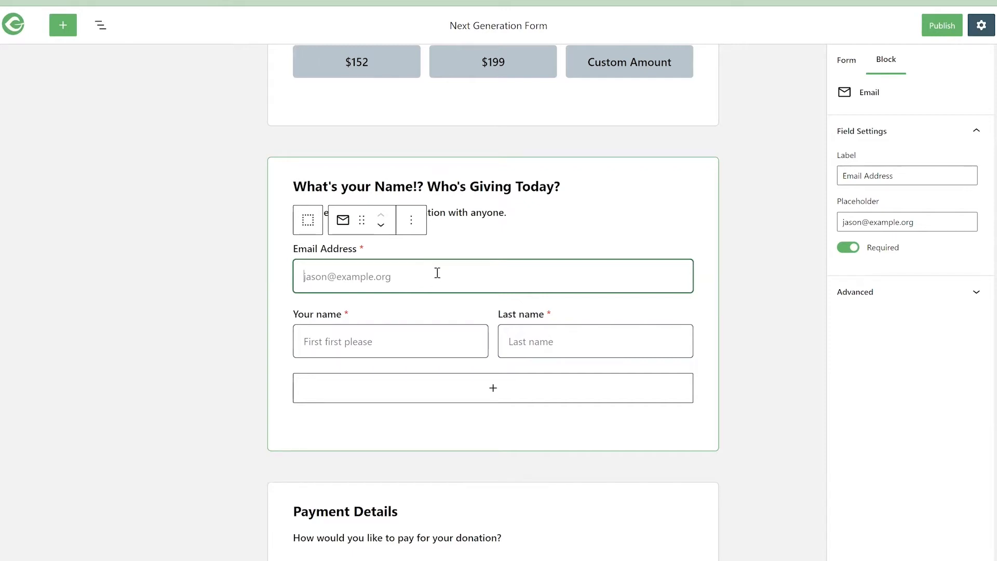
scroll(444, 346, down, 5)
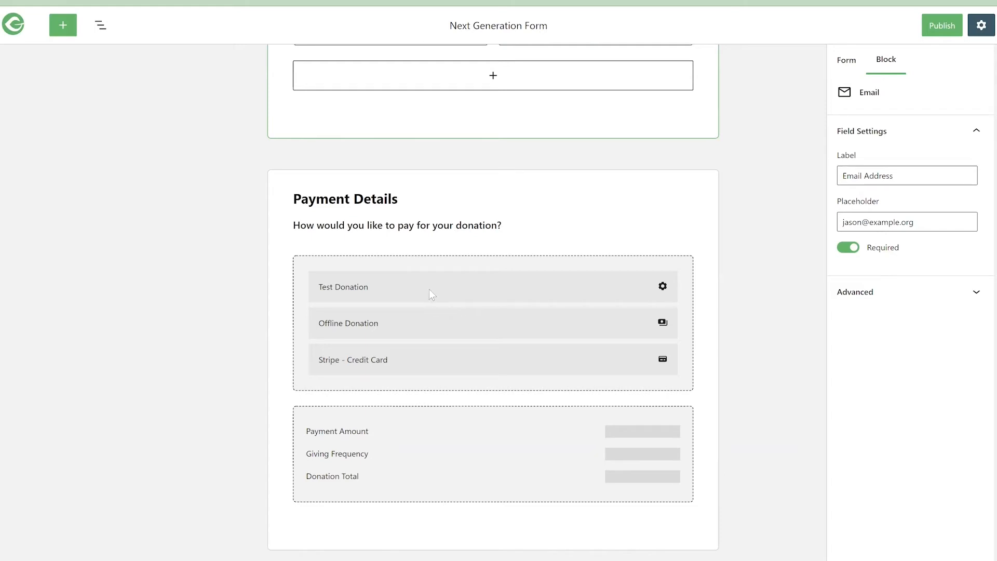
scroll(432, 257, down, 2)
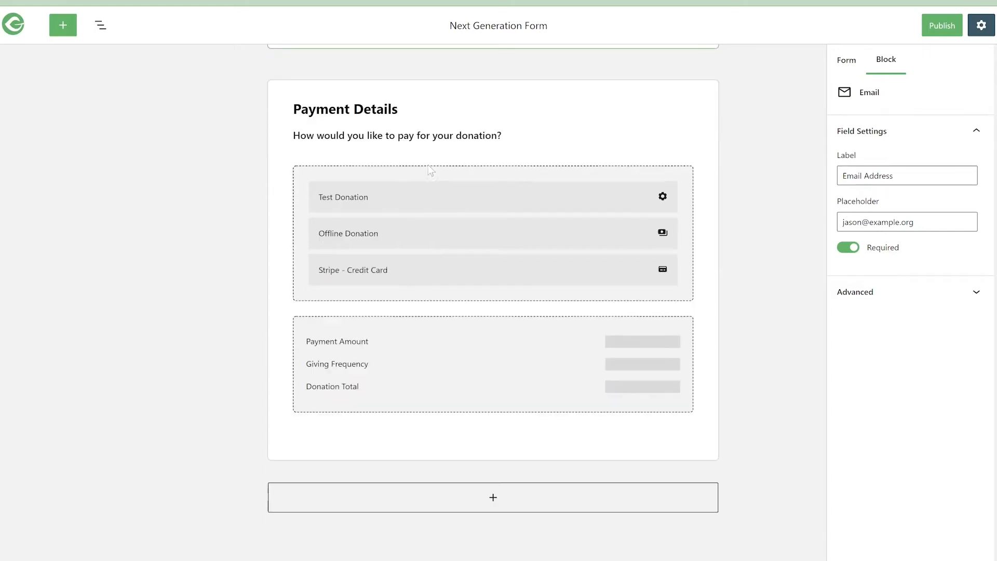
scroll(434, 208, up, 10)
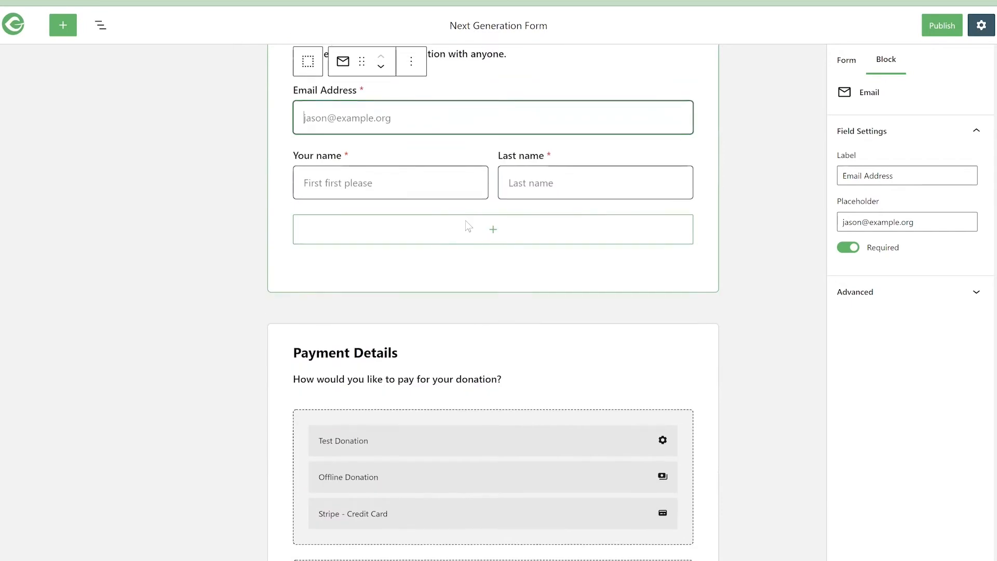
scroll(534, 190, up, 2)
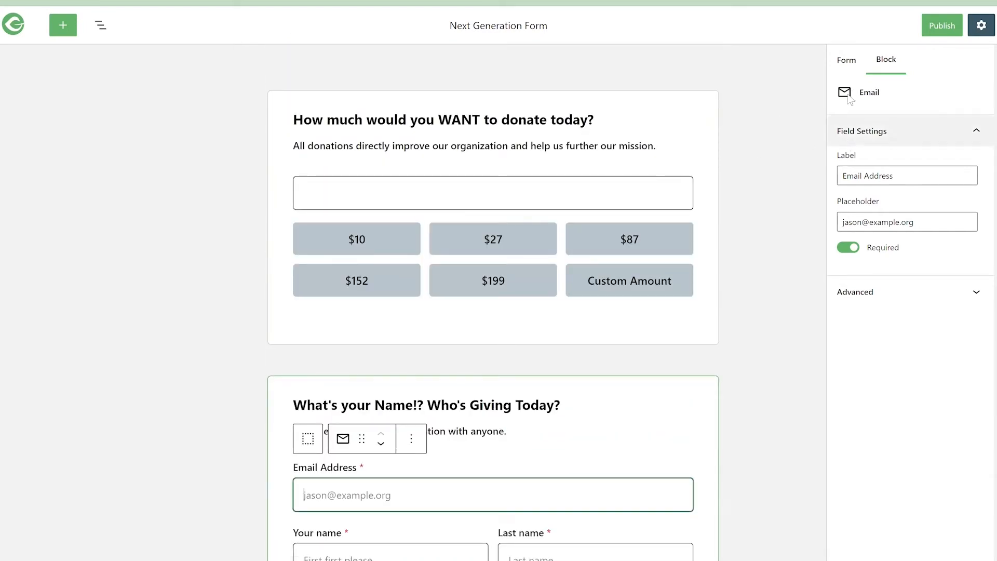
- Change the form title to "Next Generation of Star Trek"
click(847, 63)
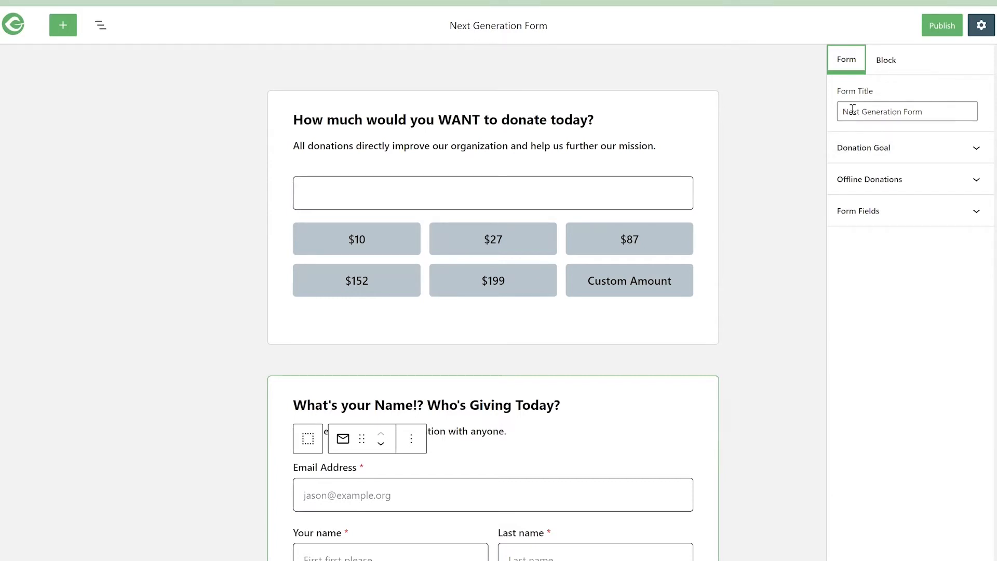
double_click(964, 111)
text(of Star )
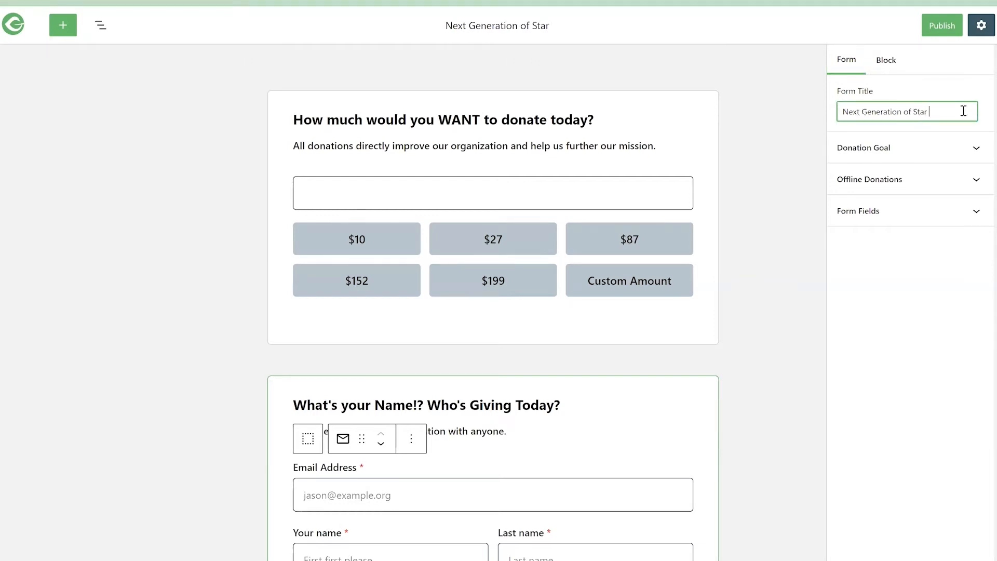
text(Trek)
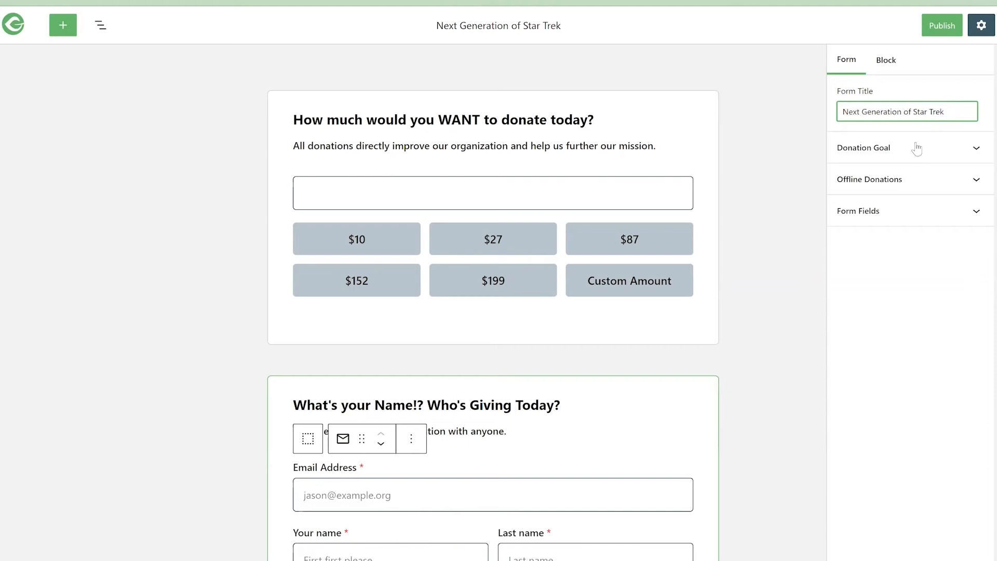
- Enable the donation goal with Auto-Close Form off and set the goal amount to 50000
click(917, 151)
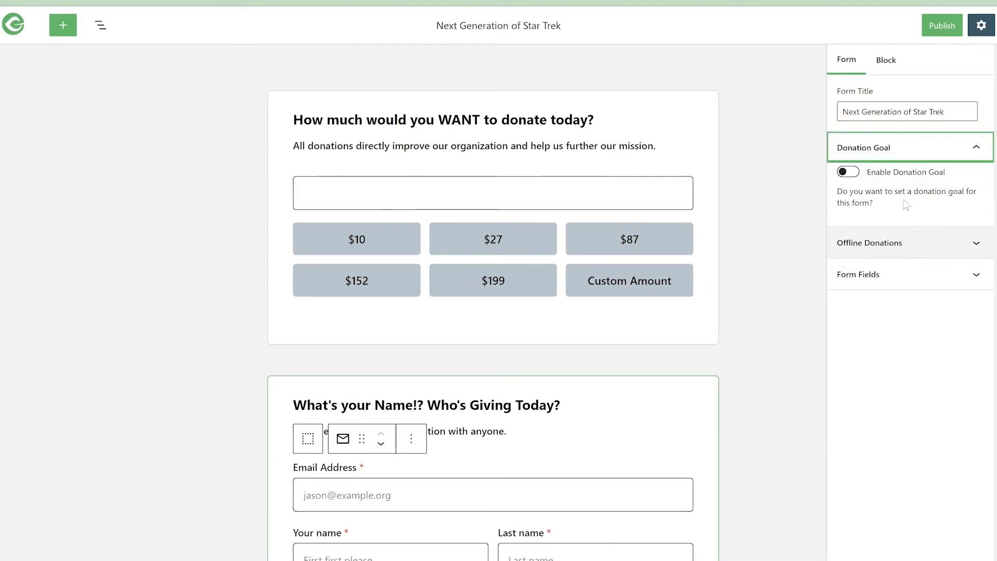
click(849, 172)
click(855, 231)
click(856, 231)
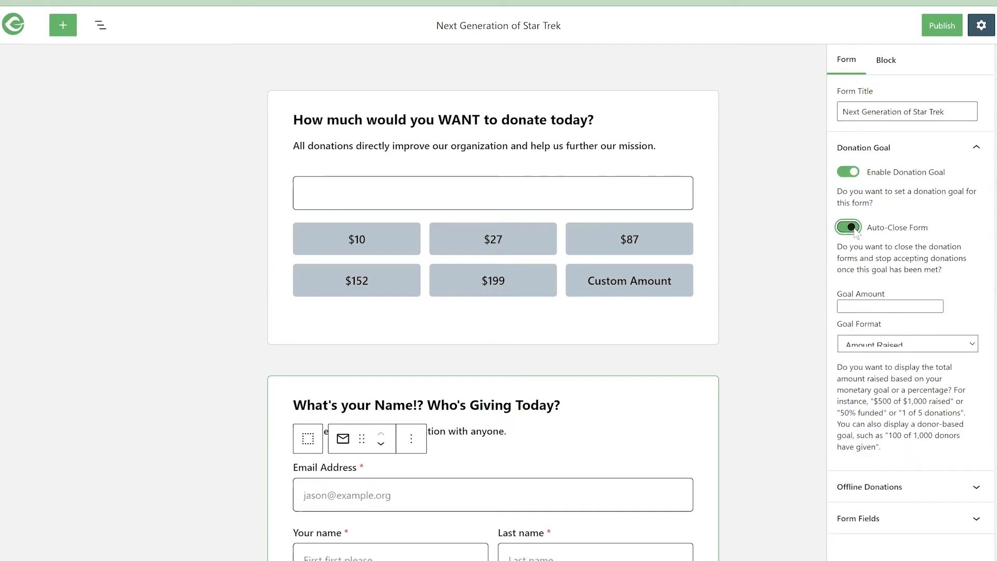
click(881, 307)
text(0000)
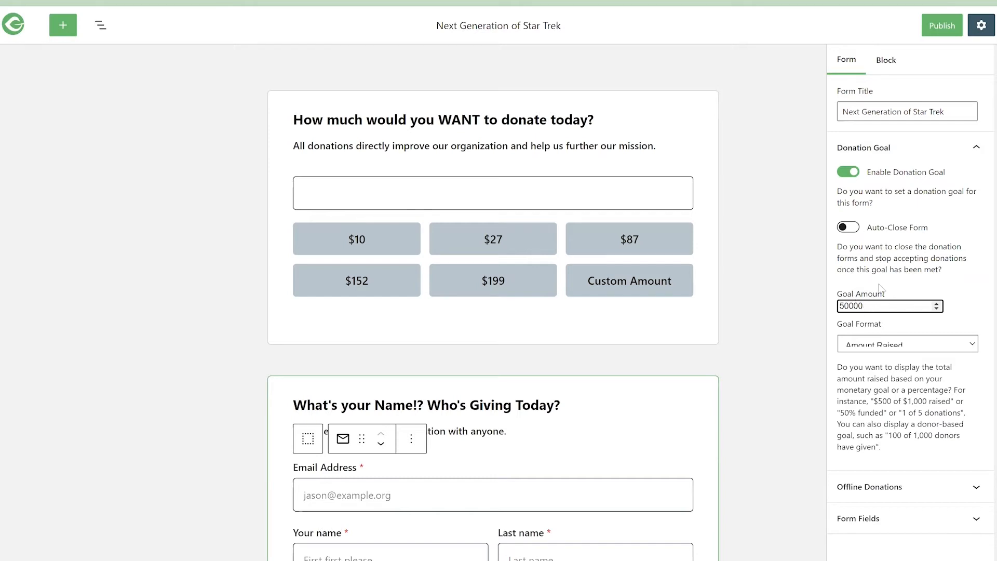
click(879, 153)
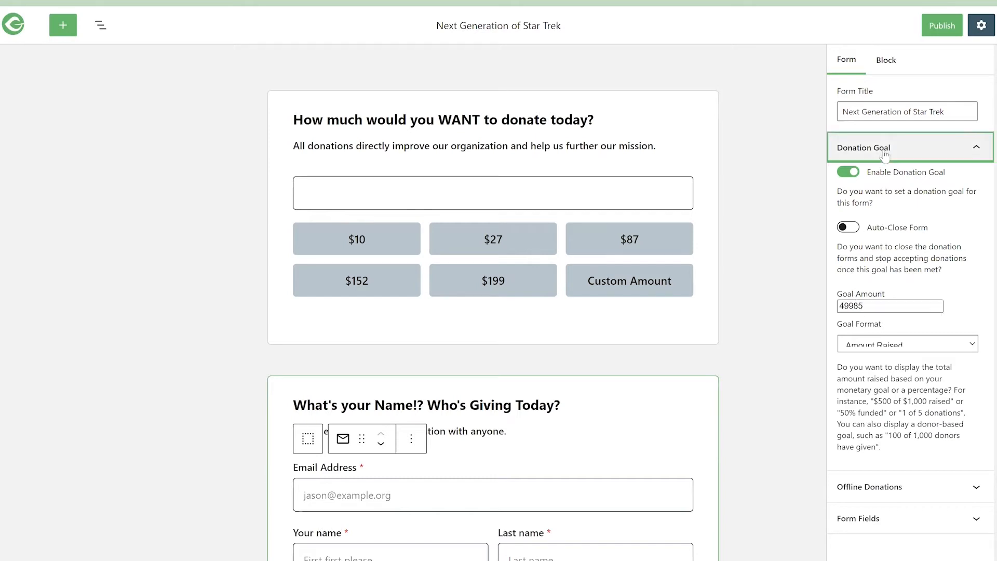
- Enable offline donations for the form, switching the billing fields option on and back off
click(884, 182)
click(854, 206)
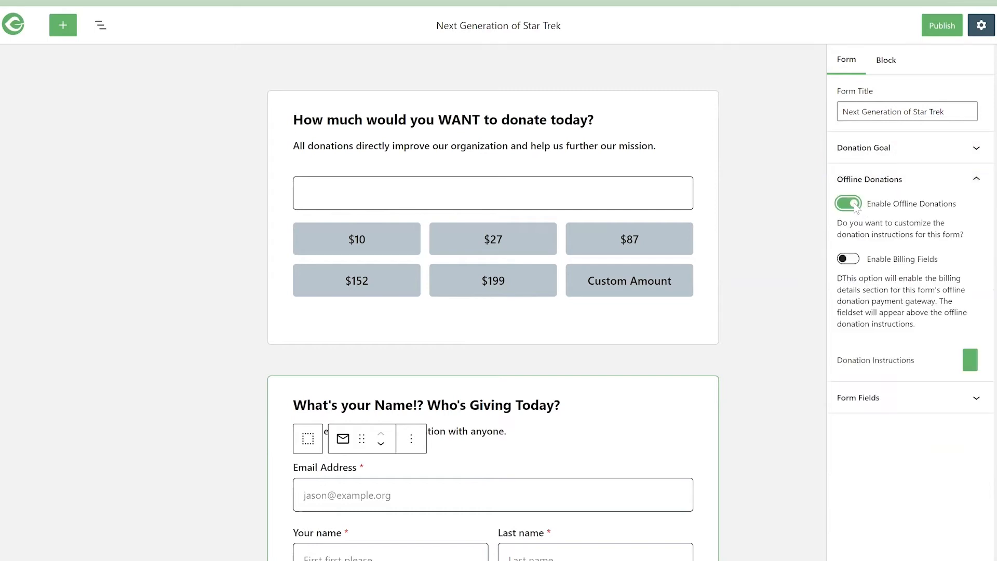
click(854, 259)
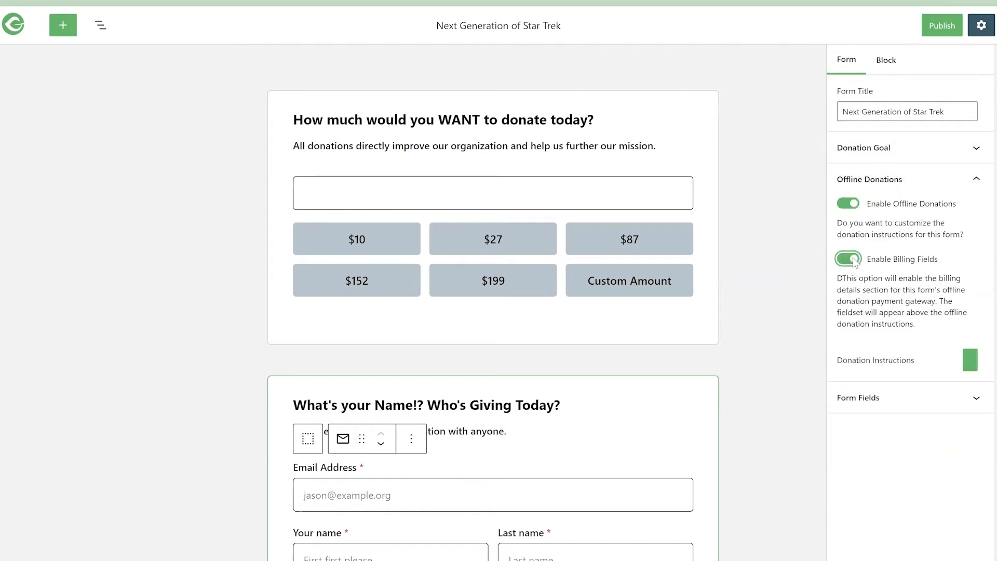
click(854, 259)
click(889, 182)
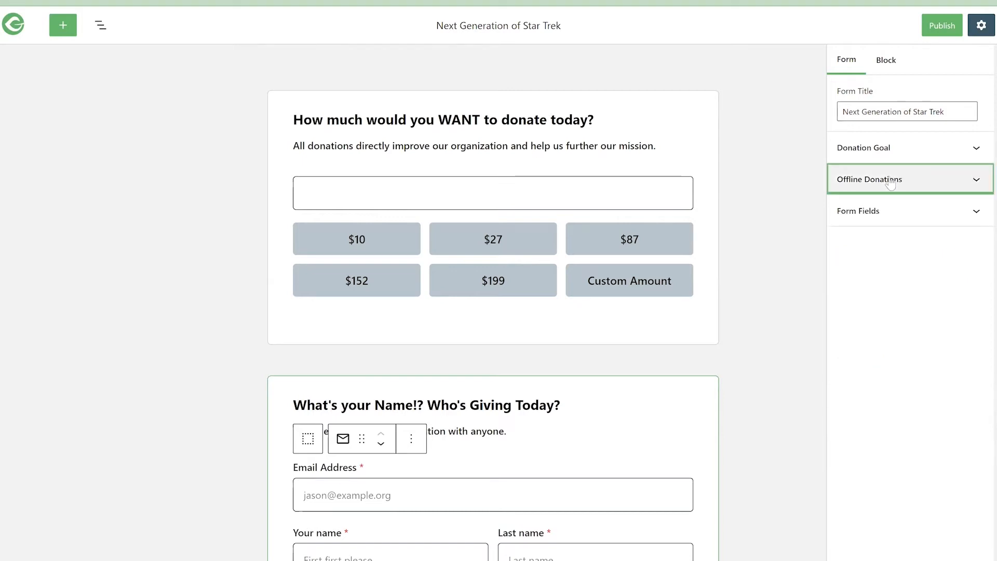
- Set the form's registration option to "Registration" and allow both anonymous and guest donations
click(889, 212)
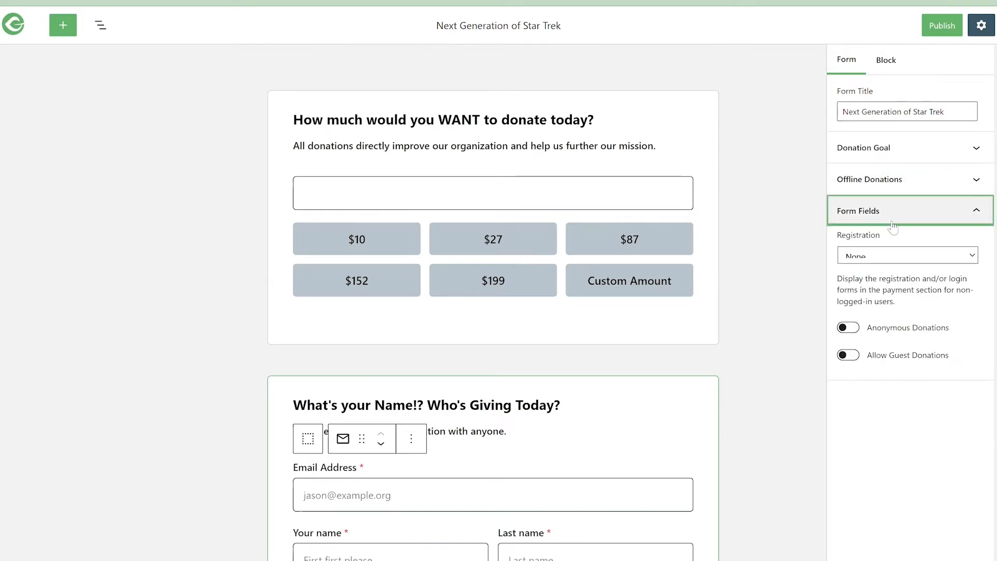
click(902, 260)
click(900, 281)
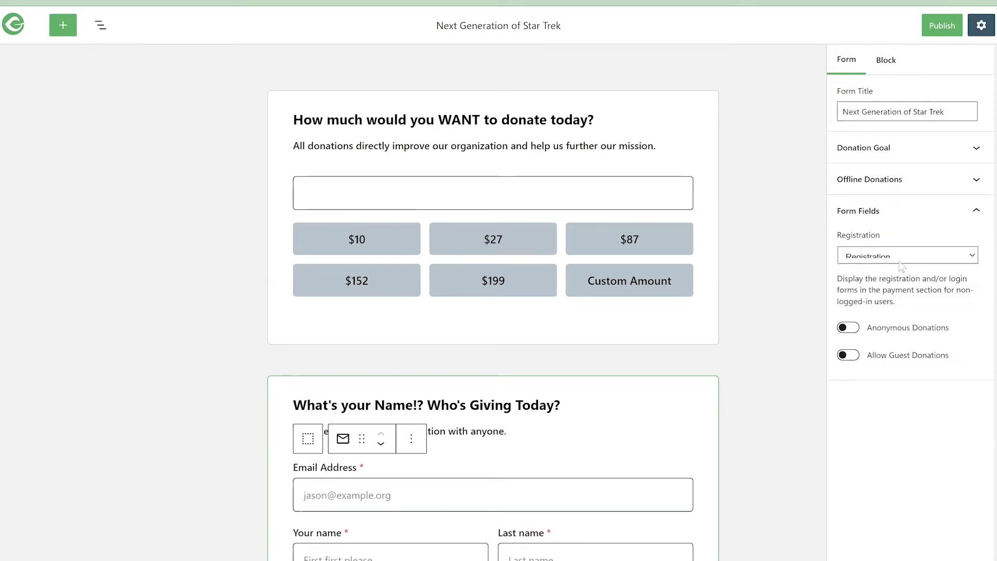
click(854, 332)
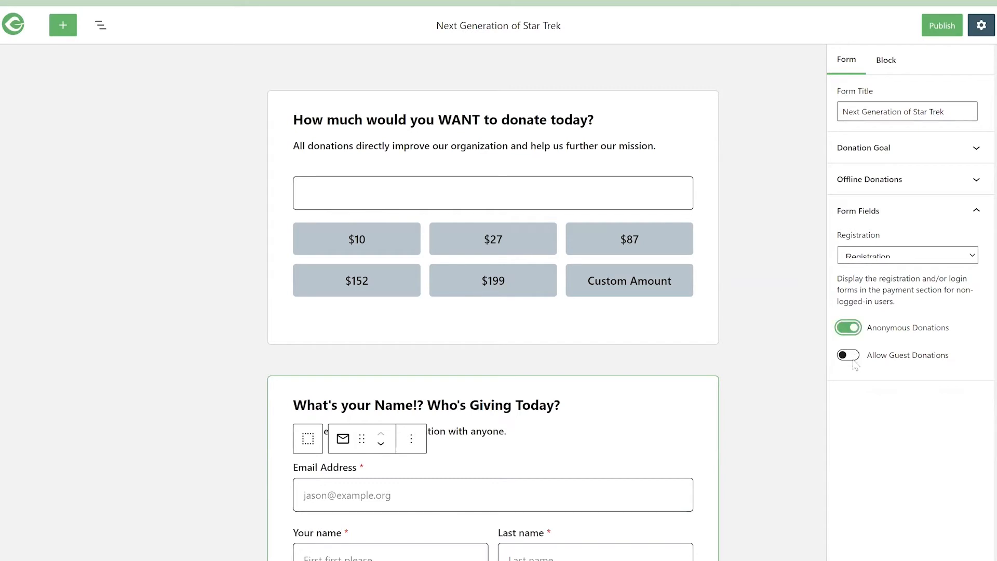
click(850, 356)
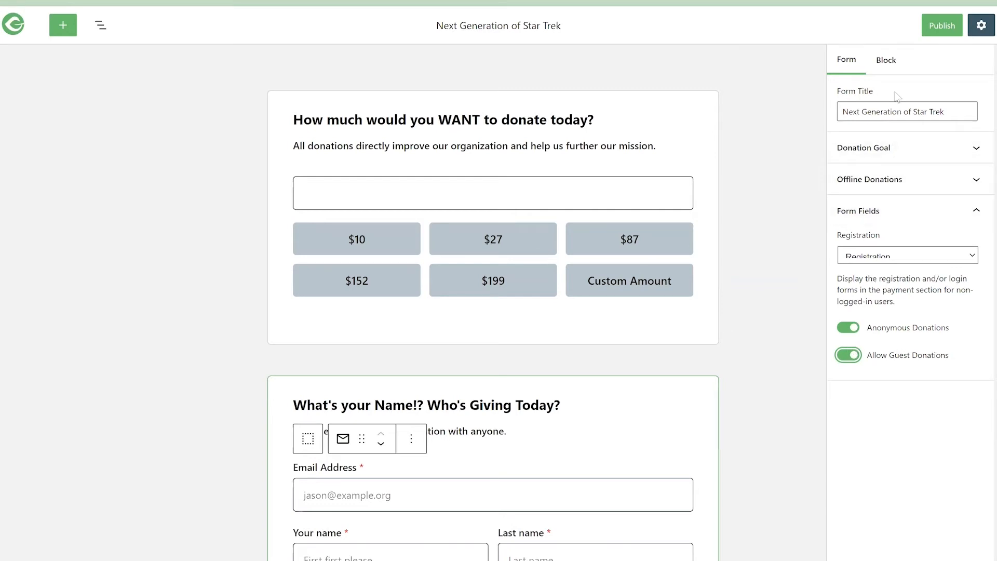
- Review the block settings of the donation levels and the Donation Amount section
click(886, 60)
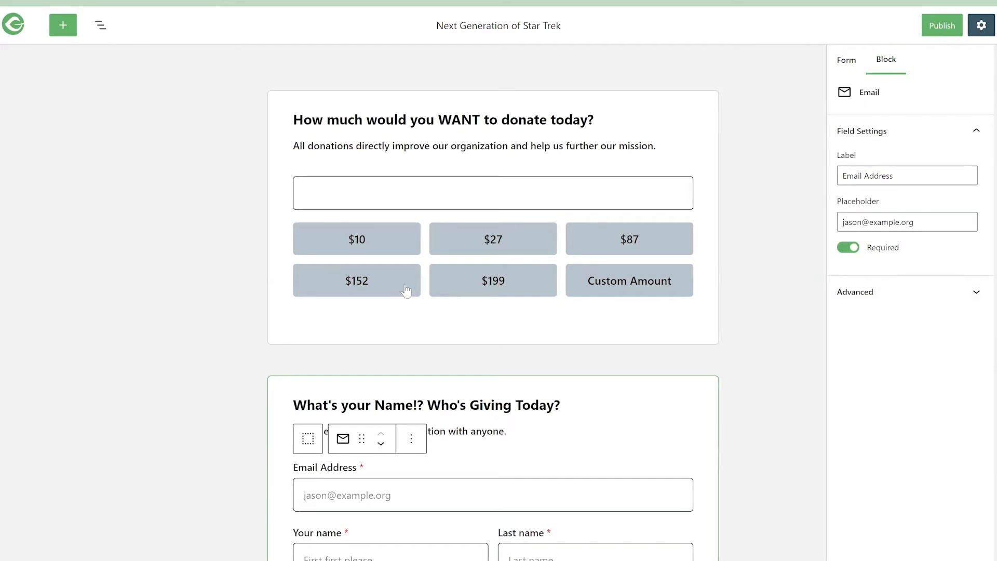
click(378, 287)
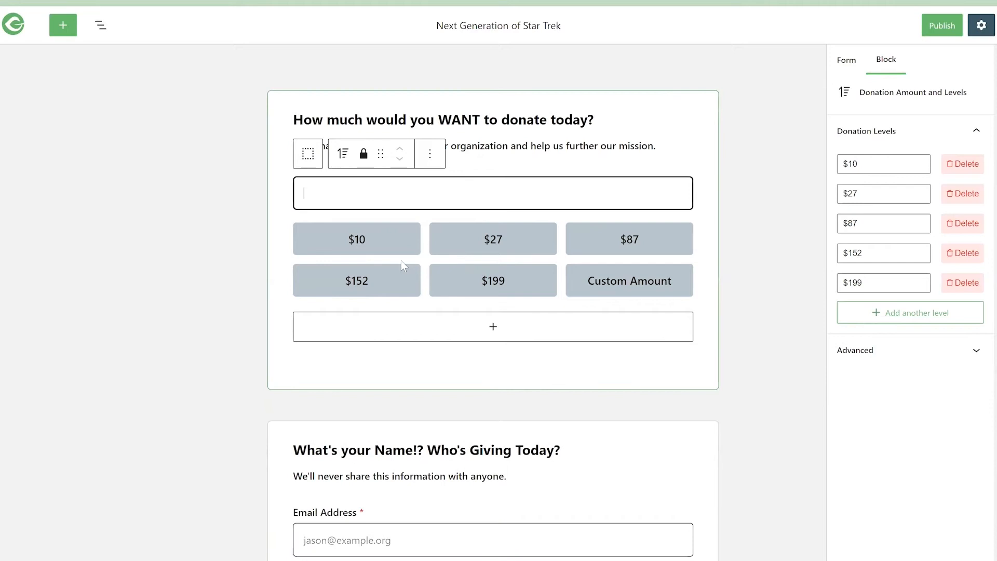
click(485, 143)
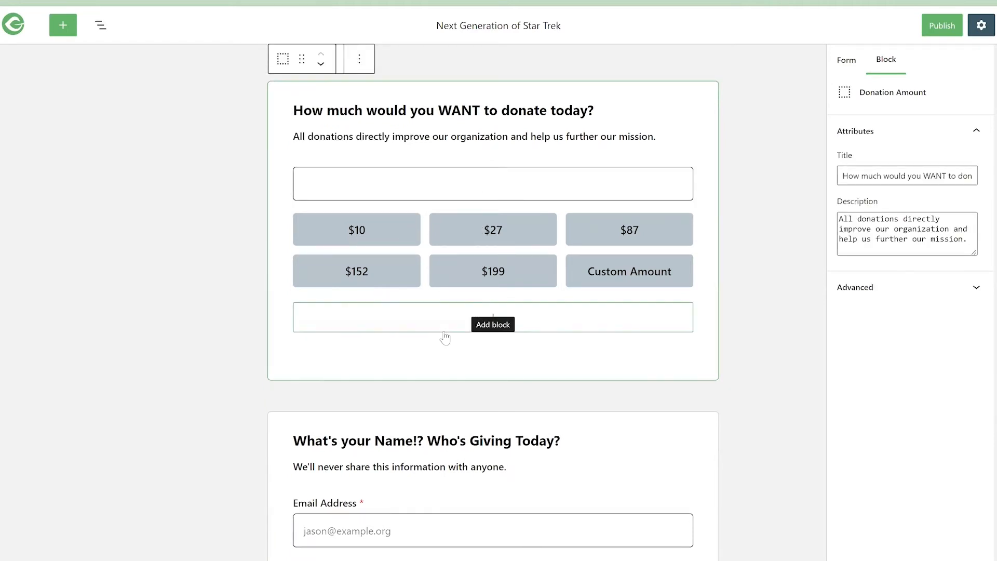
- Add a Company block below the name fields in the donor information section
scroll(478, 341, down, 3)
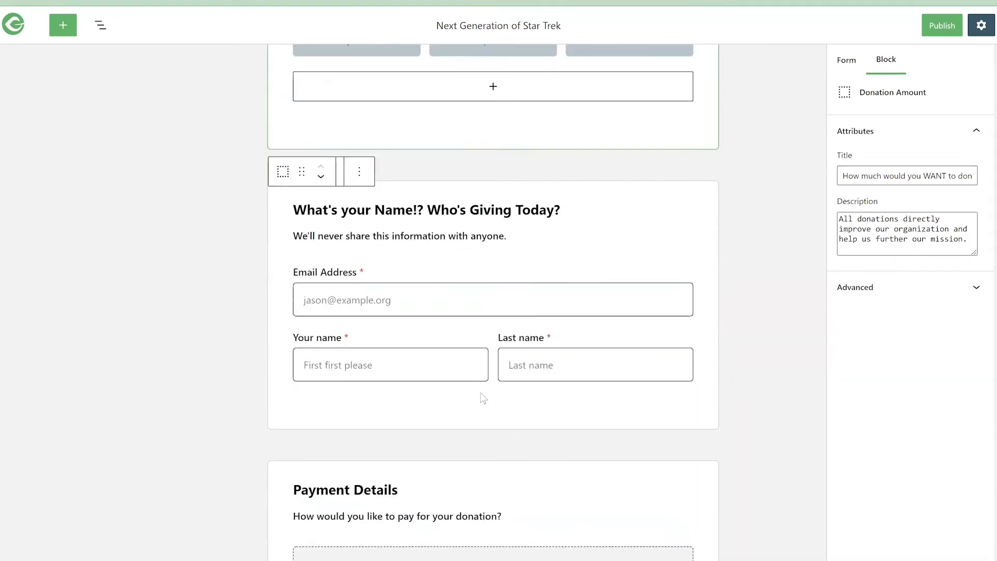
click(480, 386)
scroll(486, 395, down, 4)
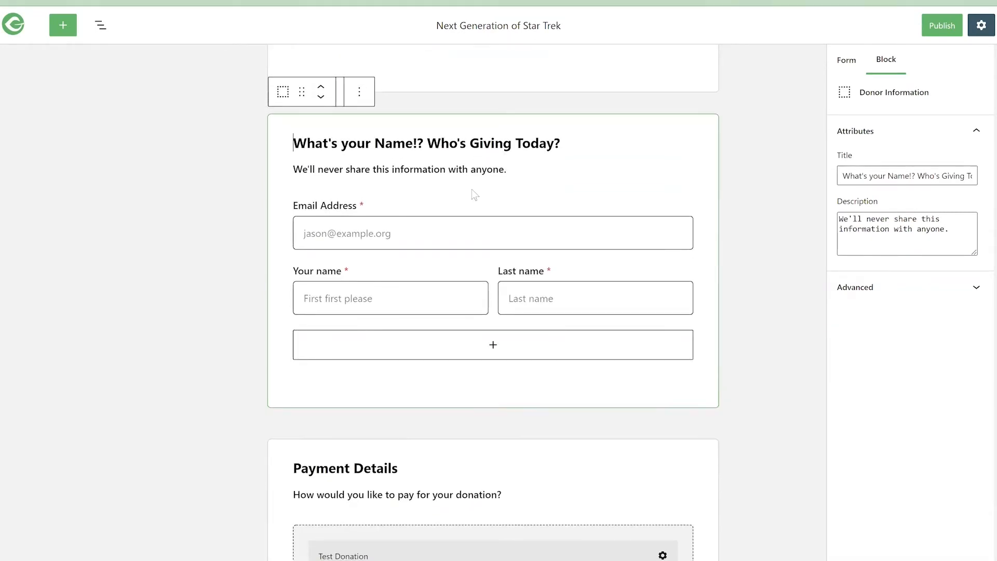
click(494, 347)
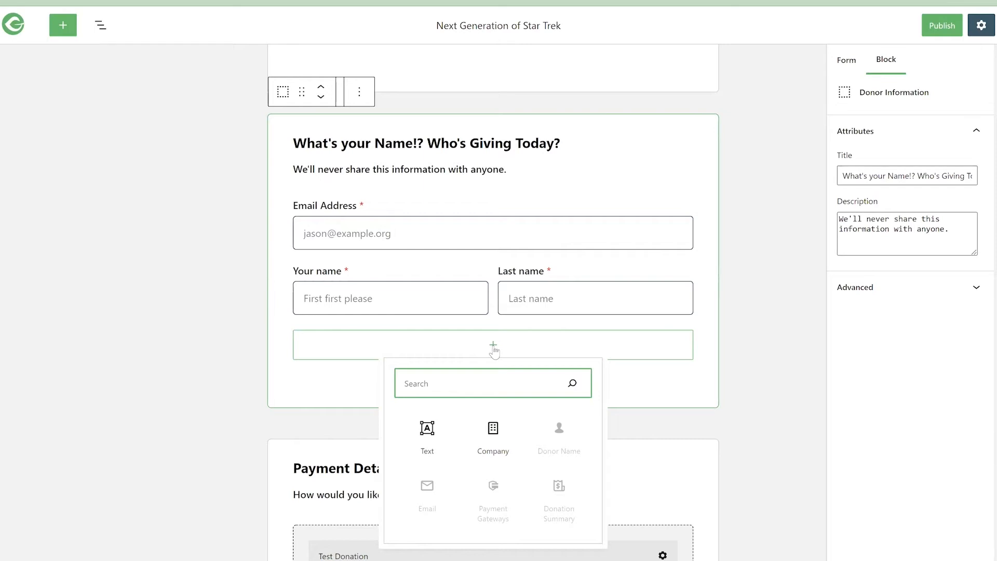
click(494, 435)
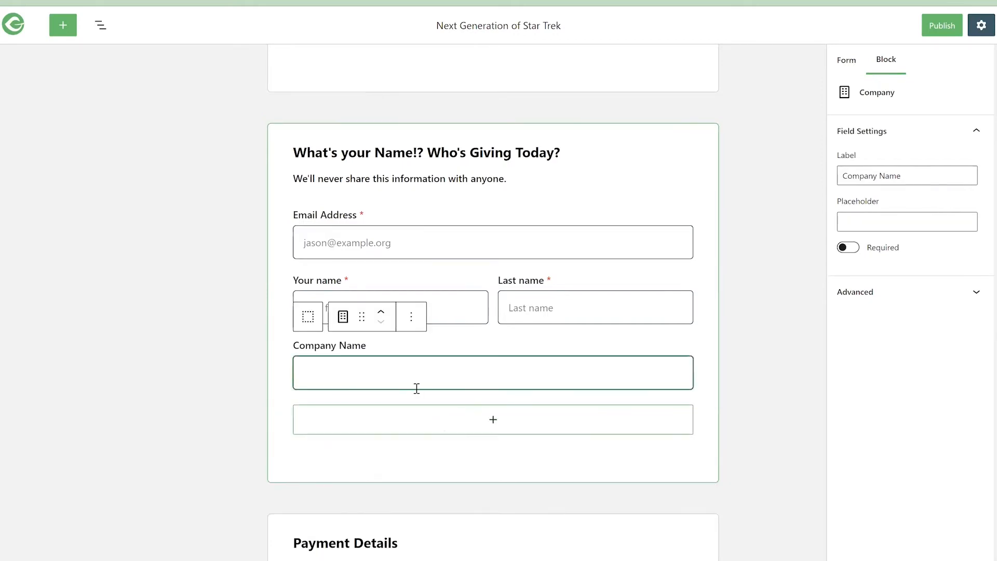
- Set the company field's placeholder to "Where do you work?" and make the field required
click(863, 221)
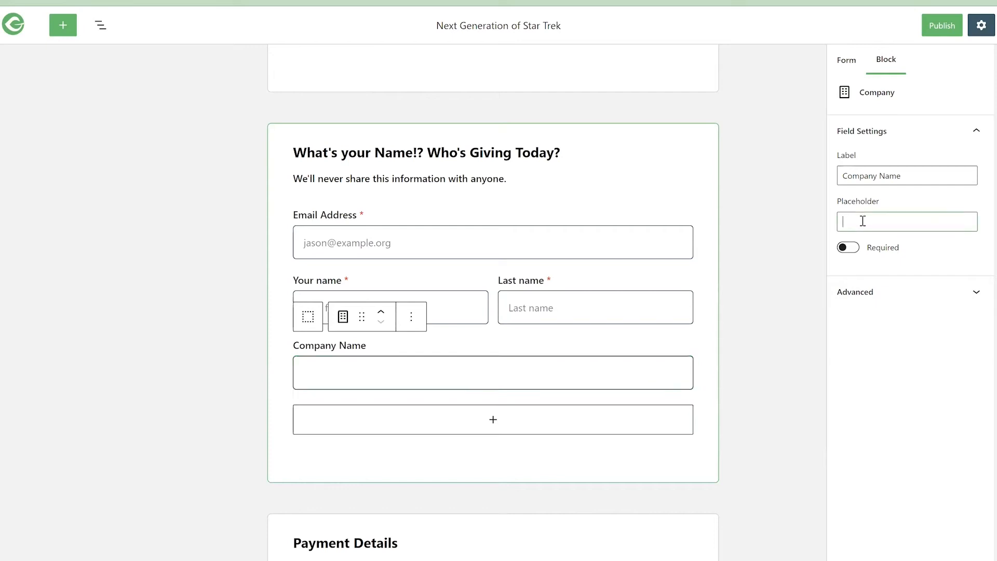
text(Where do you work?)
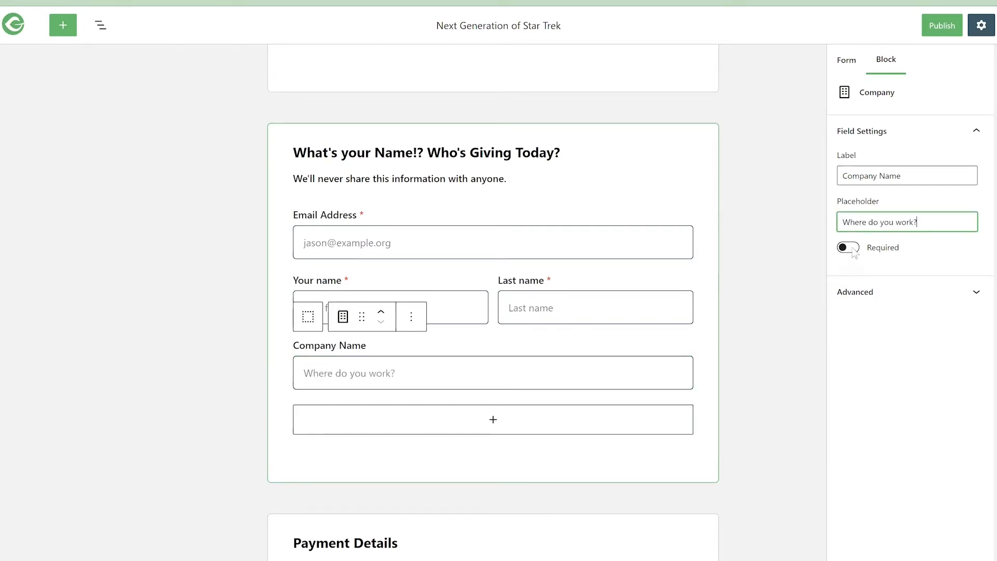
click(848, 248)
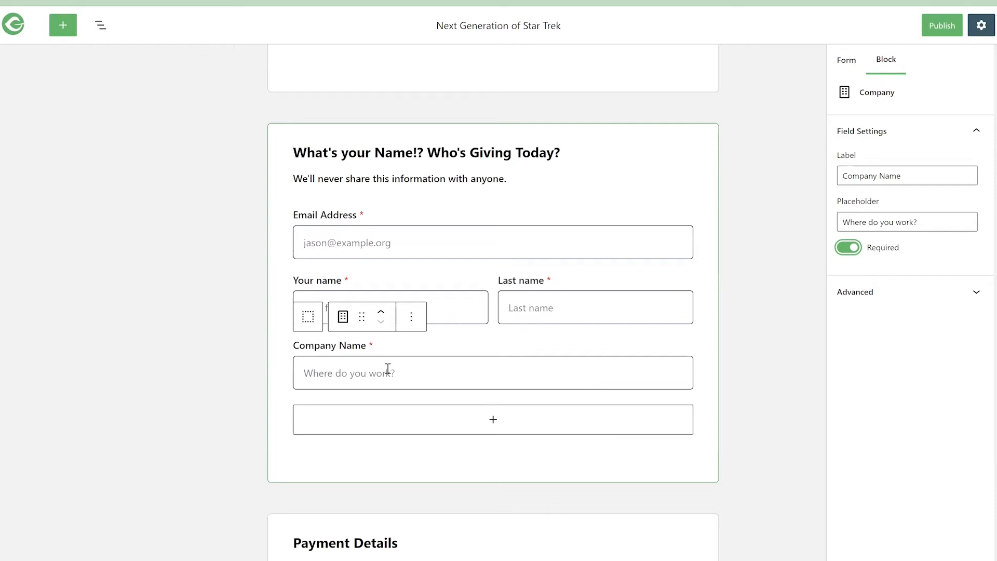
- Review the Payment Details section and check which blocks can be added to the Donation Amount section
scroll(467, 395, down, 6)
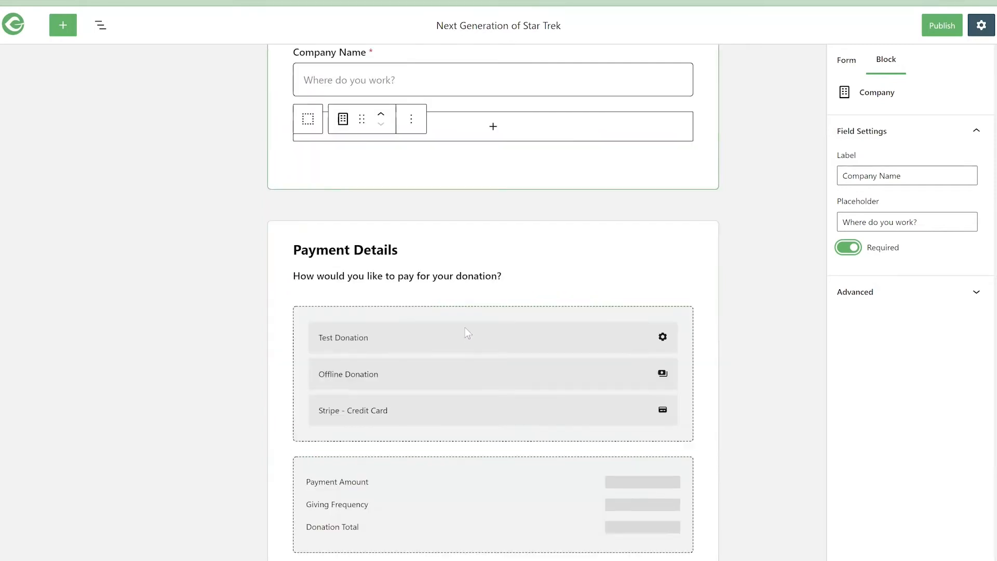
scroll(468, 405, down, 2)
click(478, 441)
scroll(474, 416, up, 9)
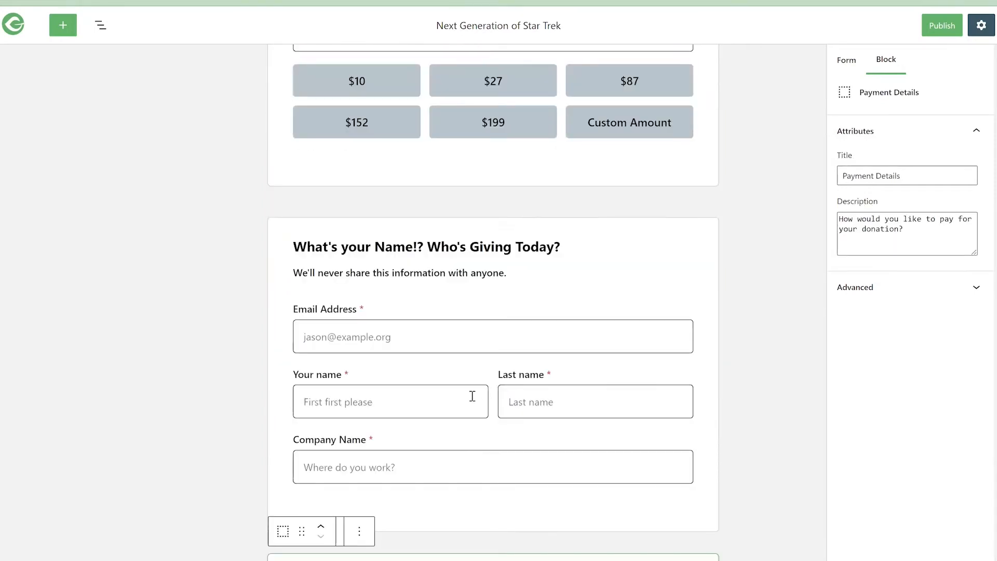
scroll(473, 364, up, 3)
click(475, 330)
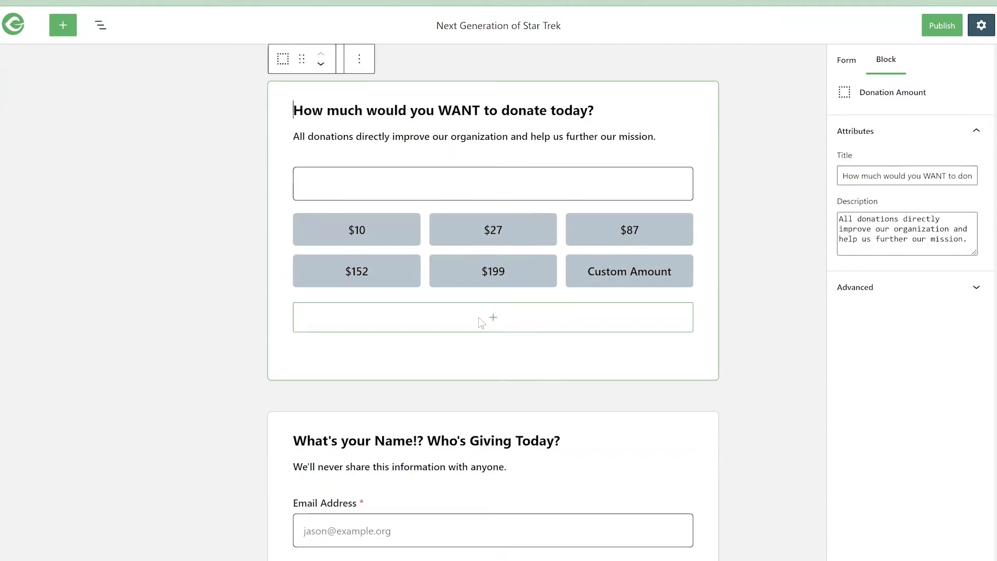
click(491, 322)
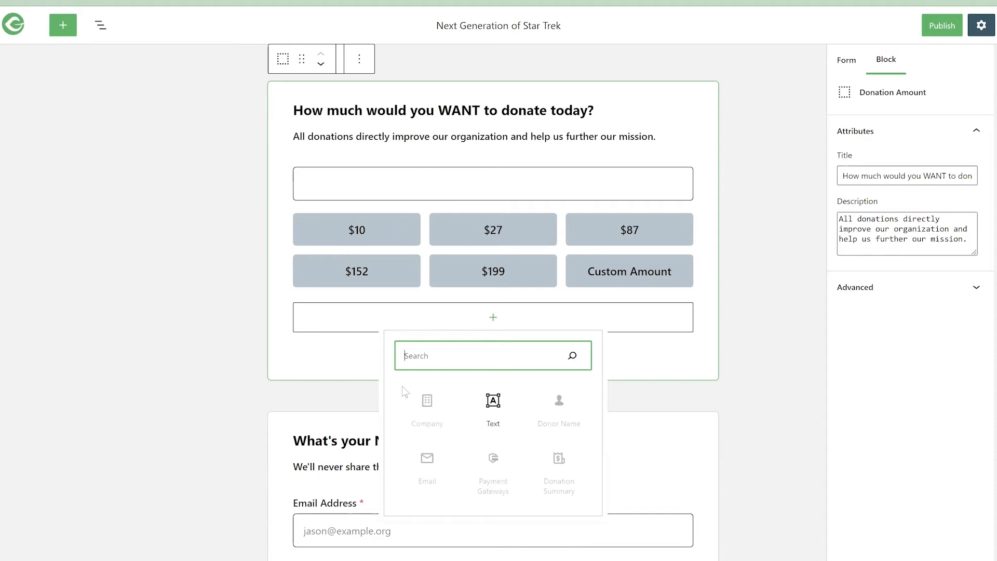
click(356, 362)
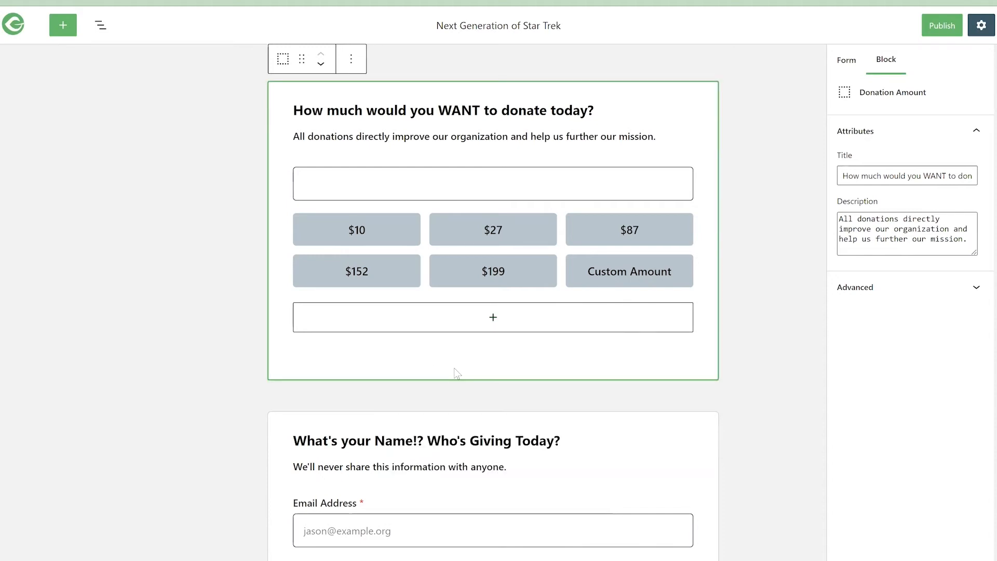
scroll(454, 368, down, 3)
scroll(474, 359, down, 1)
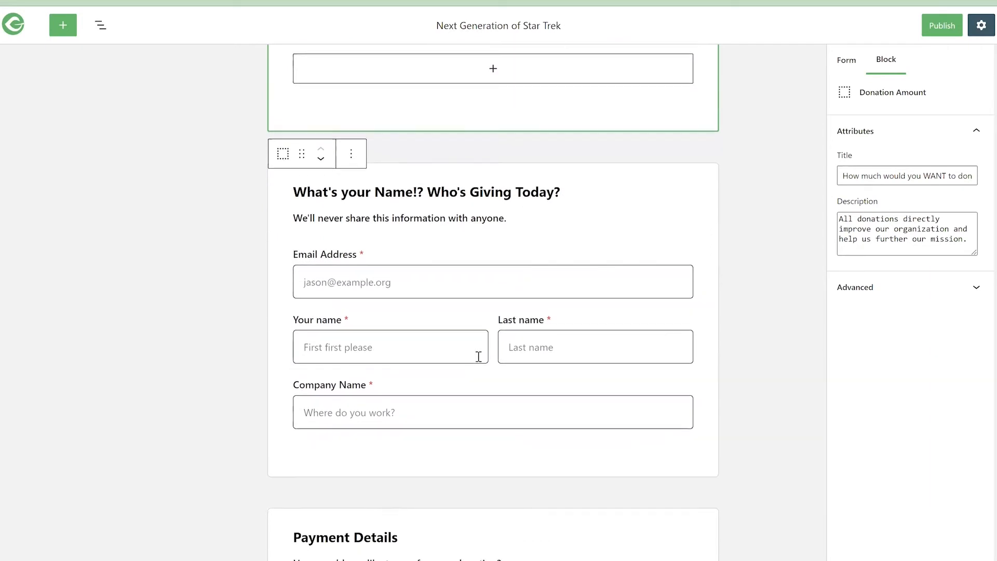
scroll(480, 359, up, 2)
scroll(480, 358, up, 3)
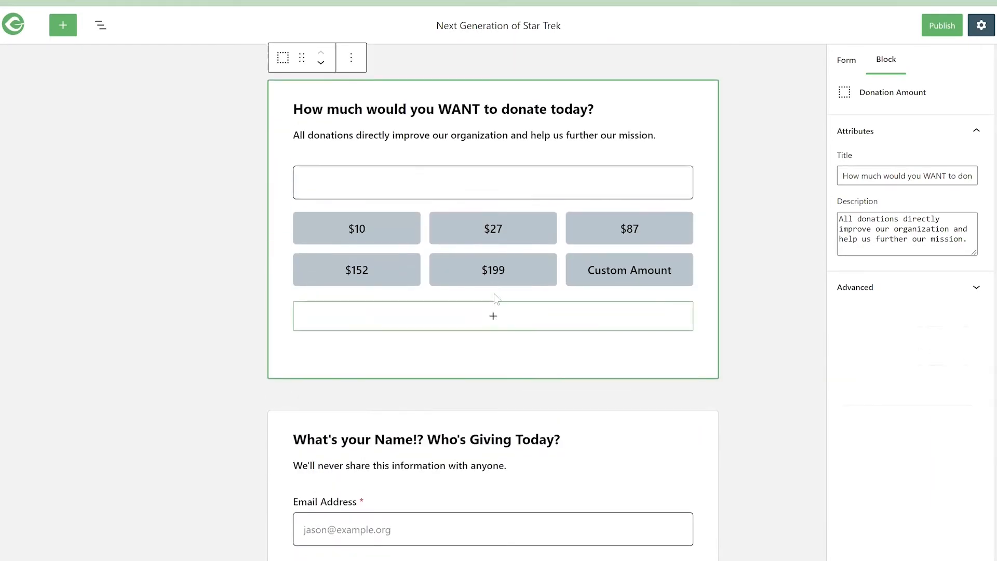
- Add a Text block below the Company Name field in the donor information section
scroll(491, 346, down, 5)
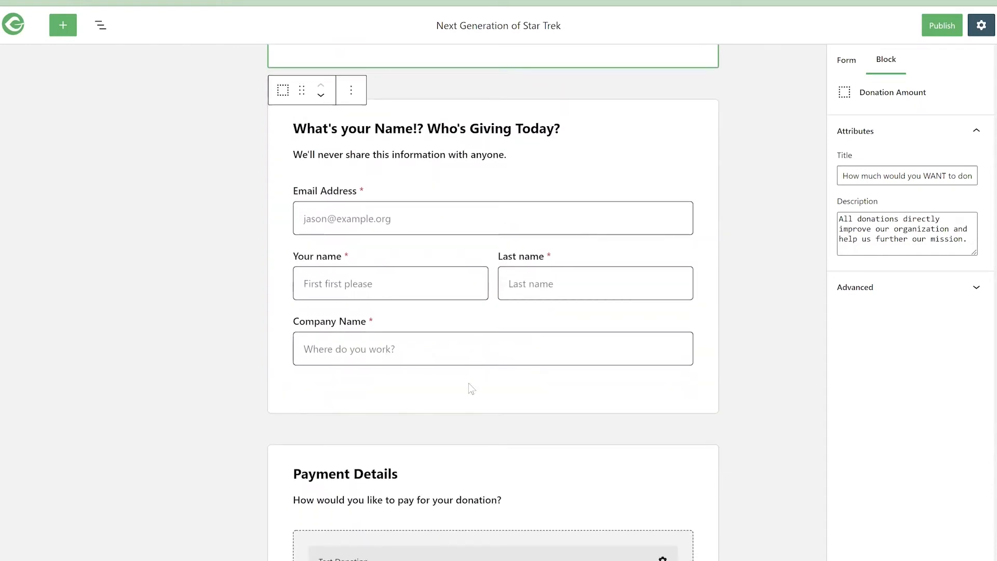
click(469, 387)
scroll(468, 395, up, 5)
scroll(471, 411, down, 1)
scroll(469, 413, down, 4)
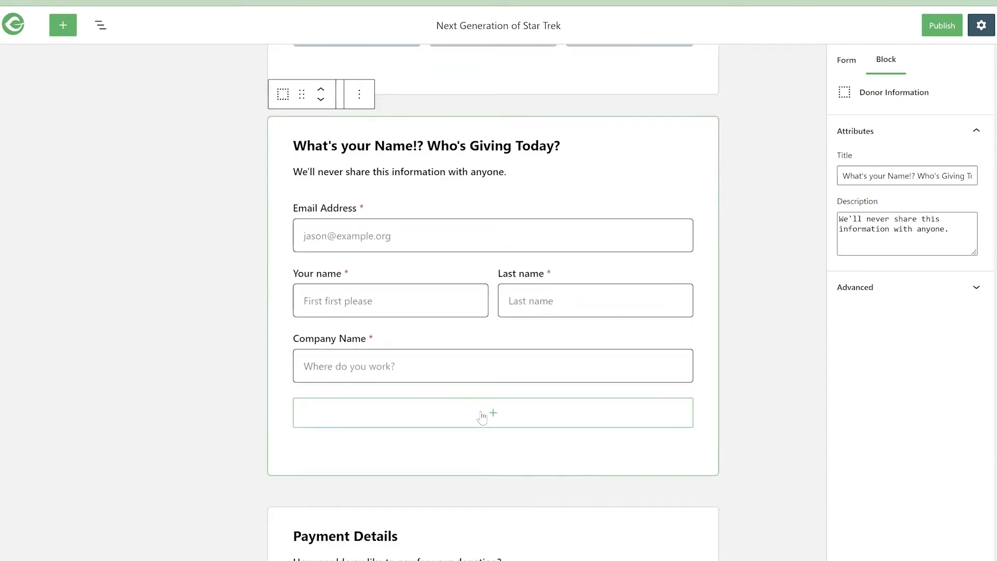
click(482, 412)
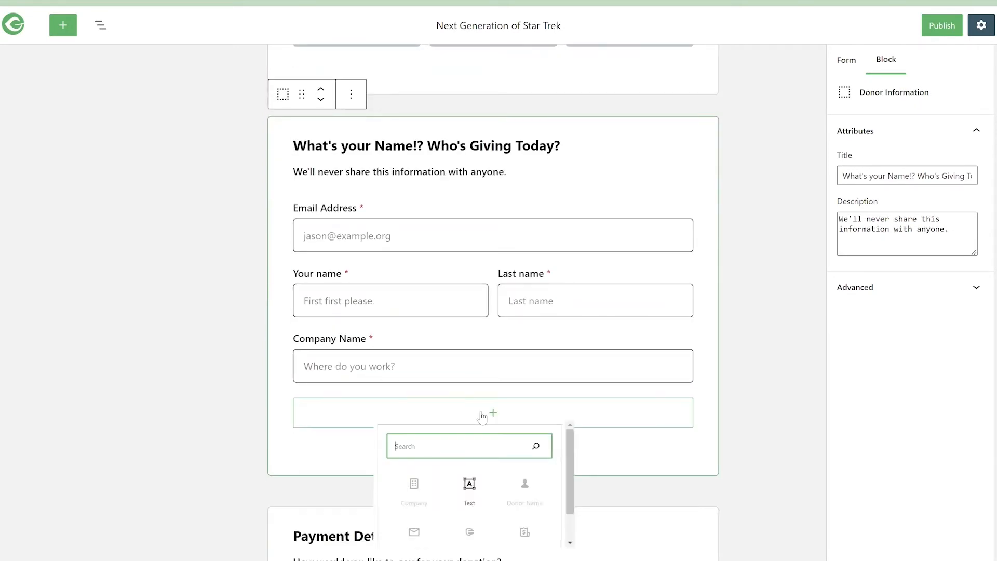
click(486, 500)
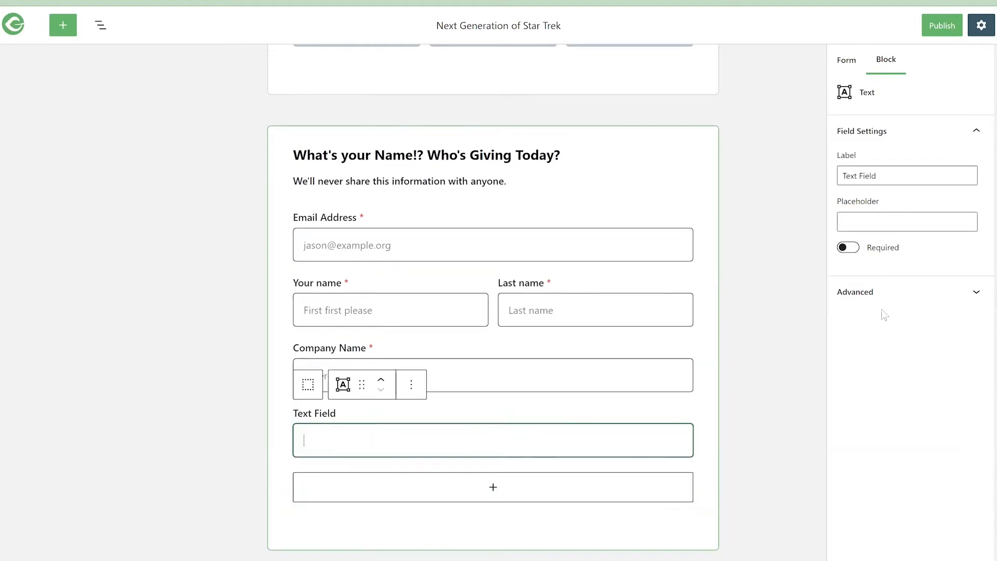
- Label the new text field "Tell us about your favorite color", after trying "T-Shirt Size!" as its label
drag(890, 175, 828, 176)
text(T-Shirt Size!)
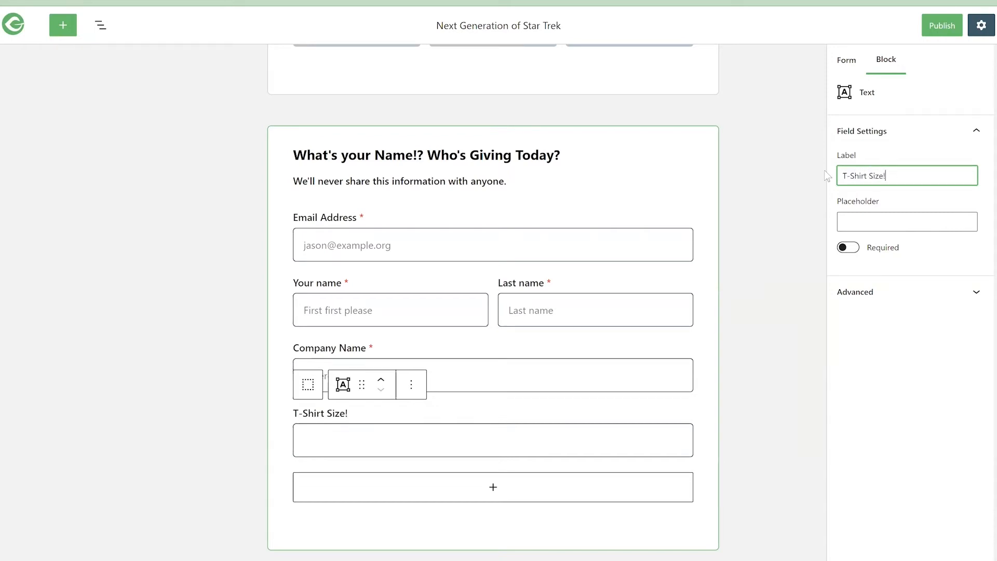
key(ctrl+a)
text(Tell us about your favorite)
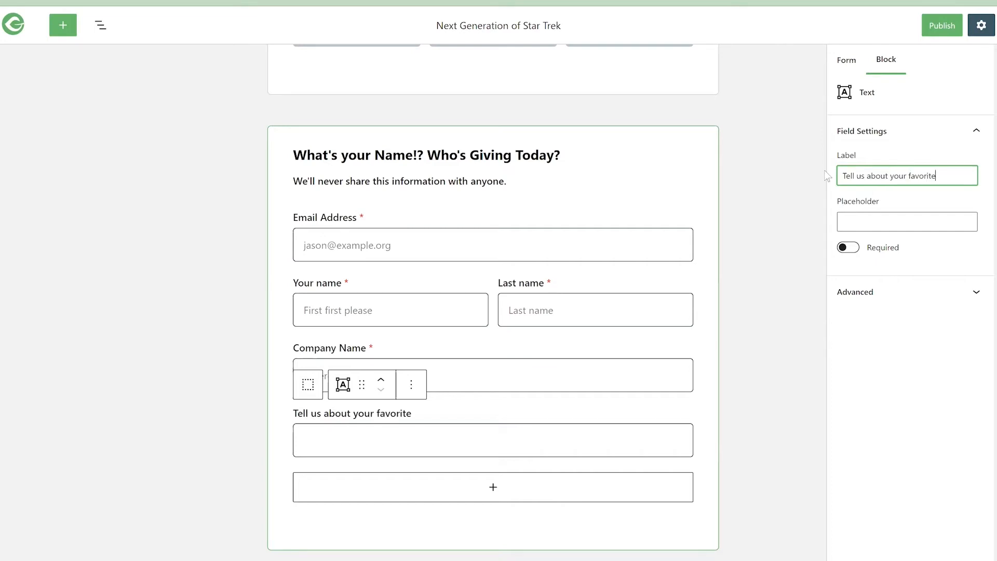
text( color)
- Set the favorite color field's placeholder to "Like beige!" and make the field required
click(852, 220)
text(Like beige!)
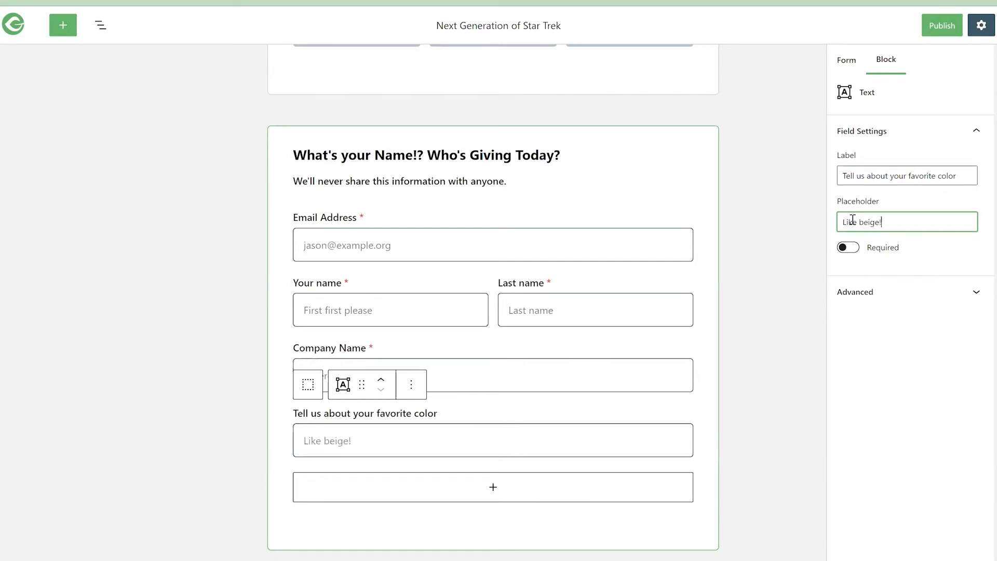
click(849, 248)
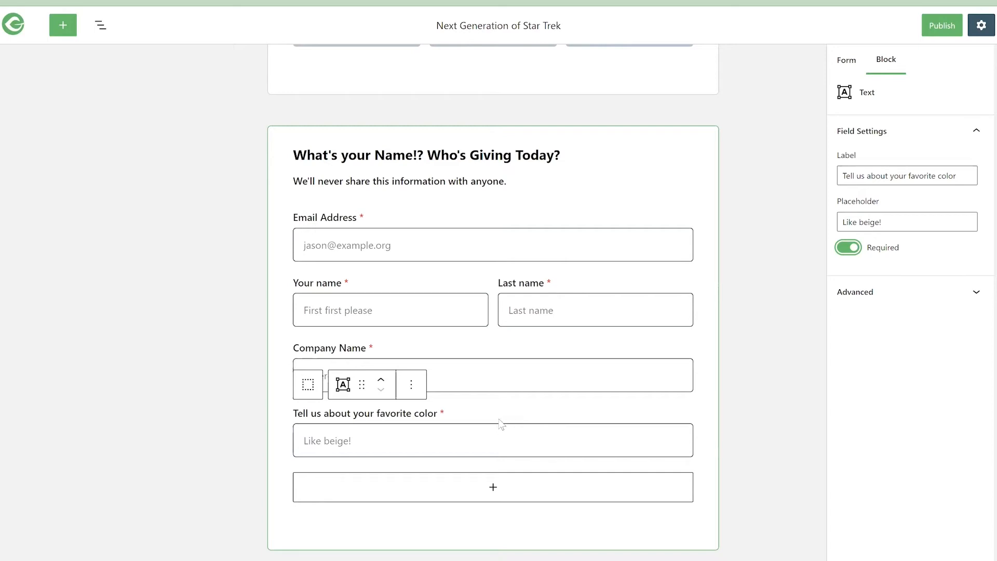
- Add two more Text blocks below the favorite color field
click(492, 490)
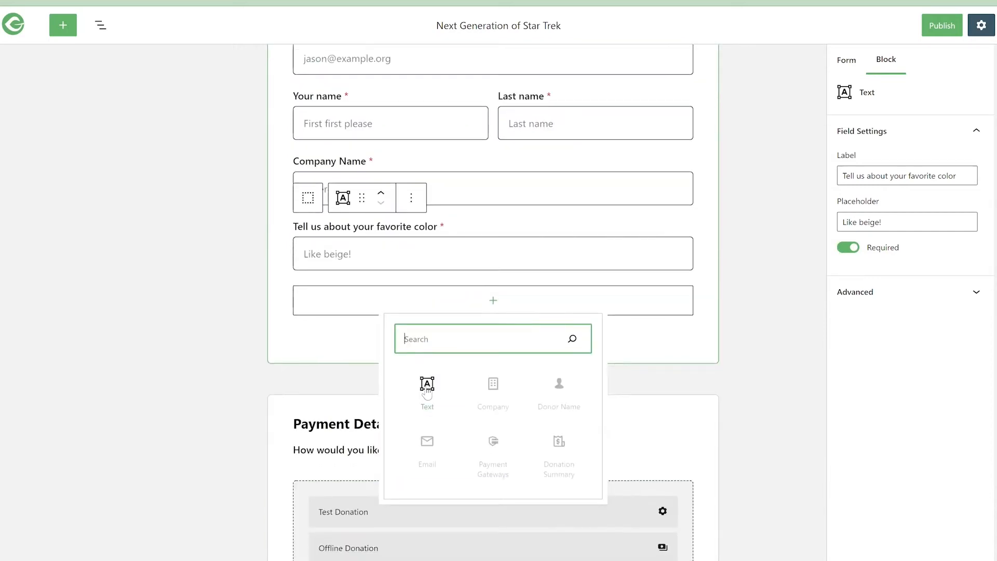
click(426, 386)
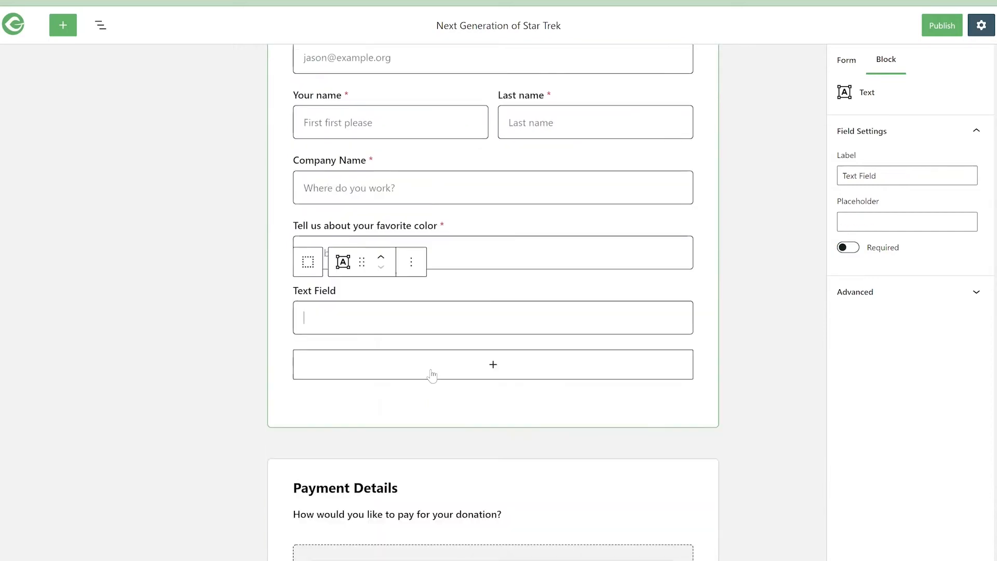
click(492, 364)
click(427, 449)
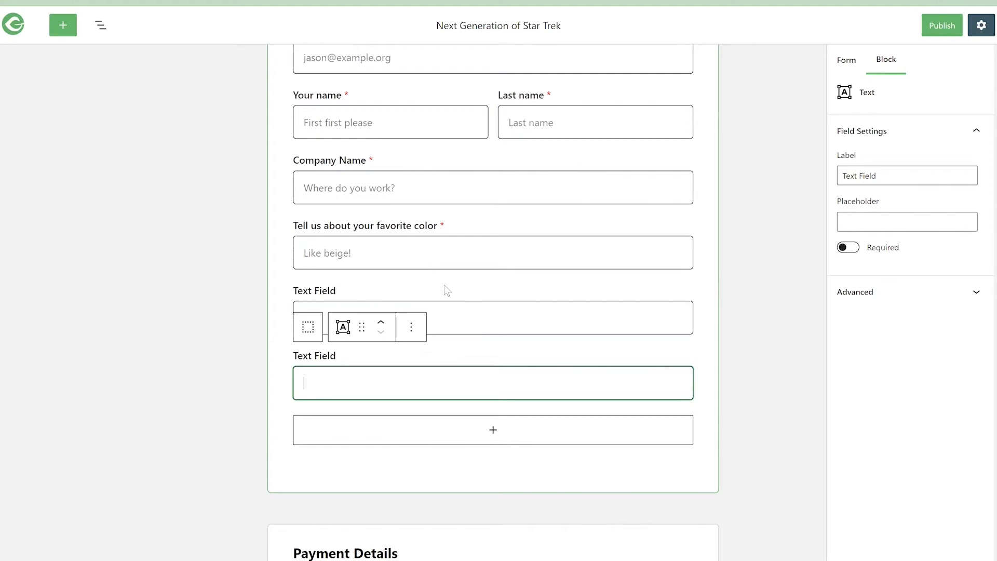
- Remove the two blank text fields below the favorite color field
click(413, 309)
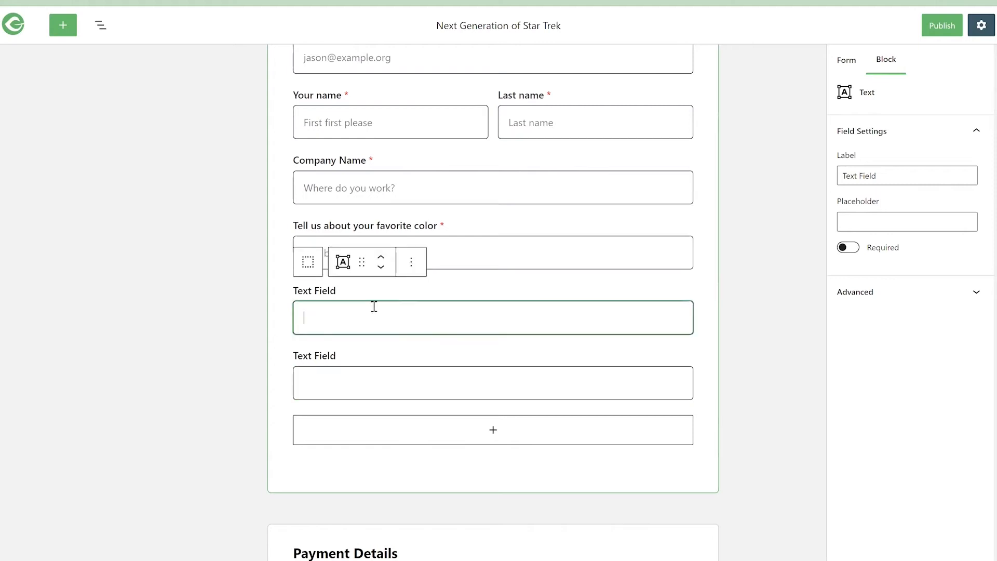
click(418, 353)
click(411, 327)
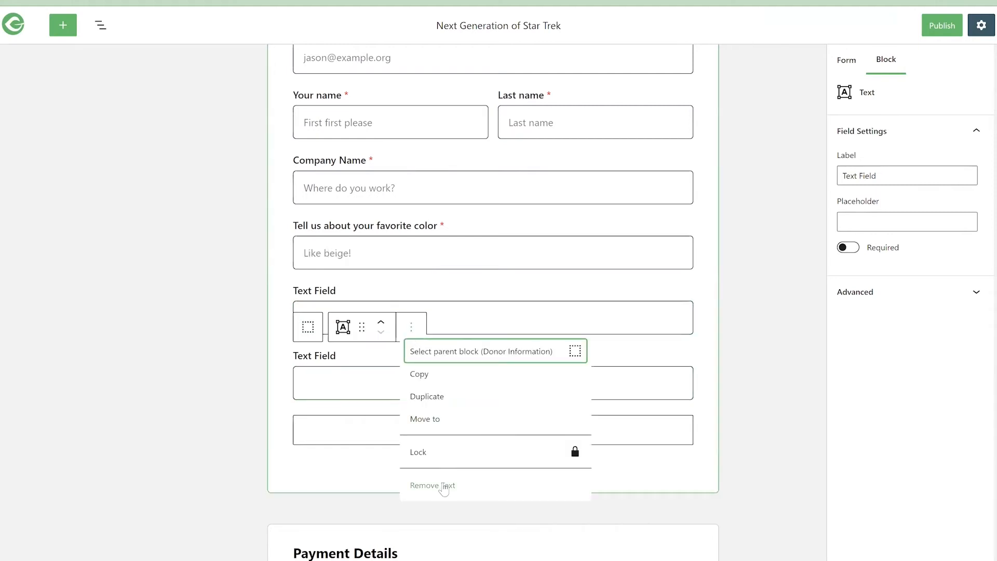
click(443, 486)
click(411, 262)
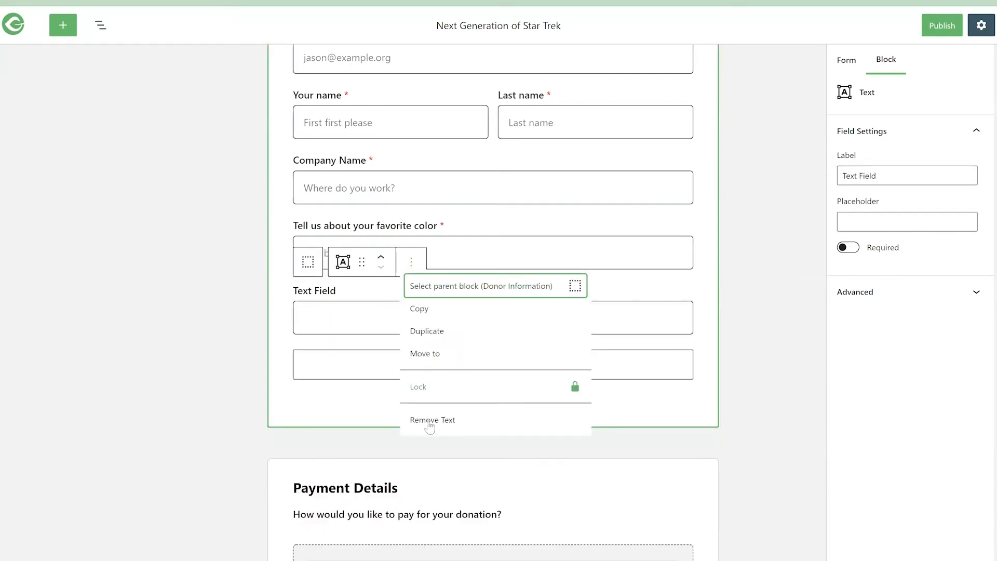
click(430, 418)
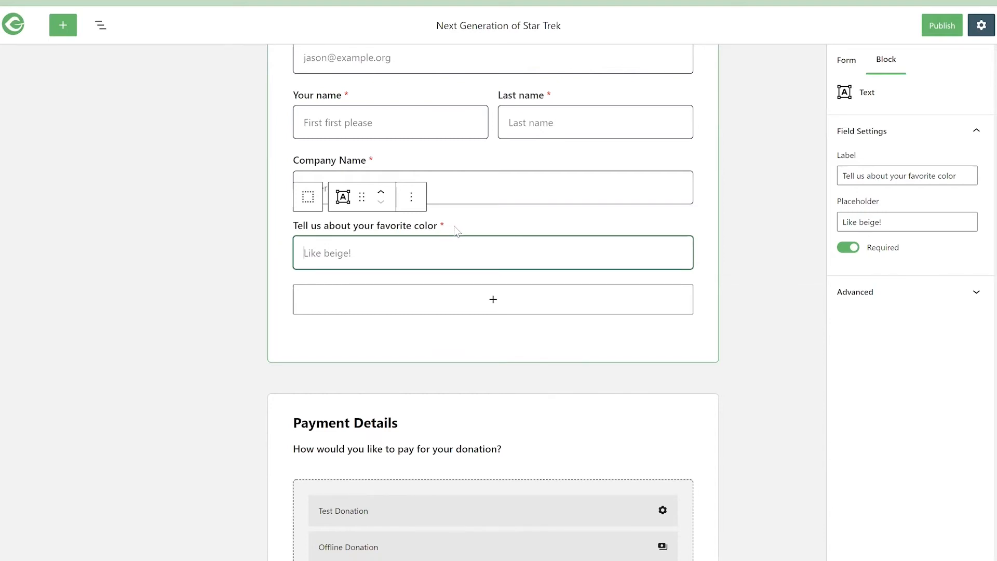
- Select the donor information section and open the block library to view the available blocks
click(449, 333)
click(443, 395)
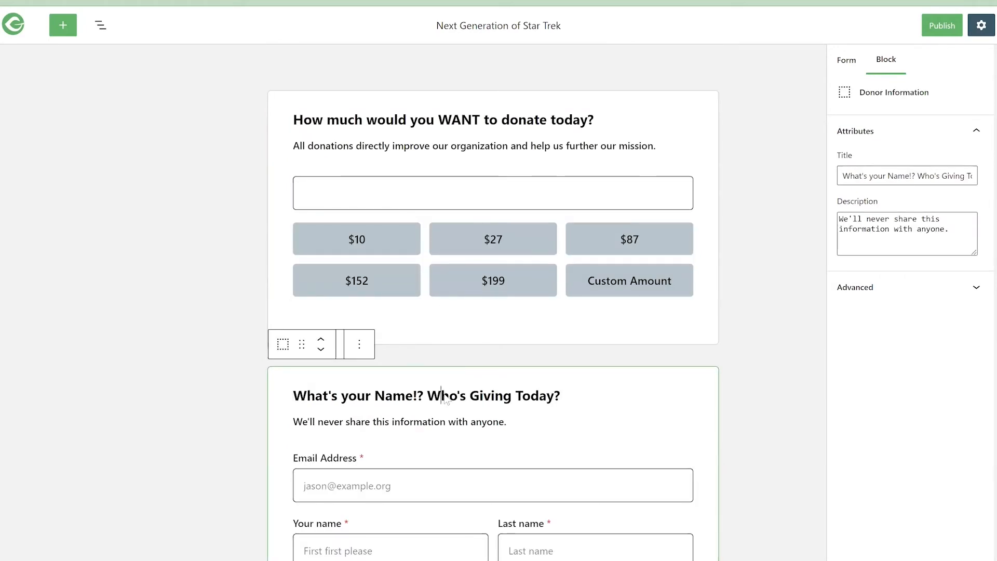
scroll(445, 399, down, 3)
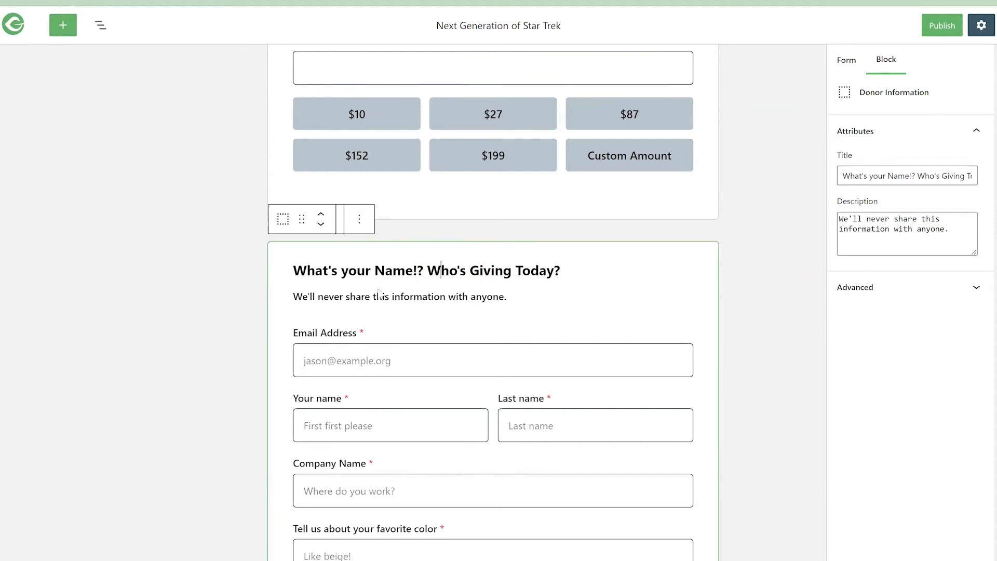
scroll(379, 292, down, 3)
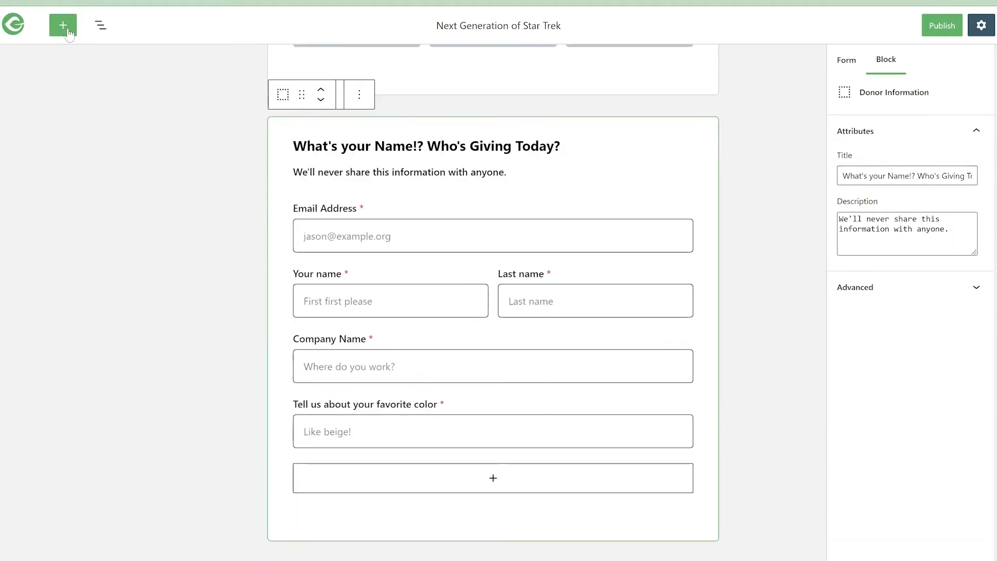
click(63, 26)
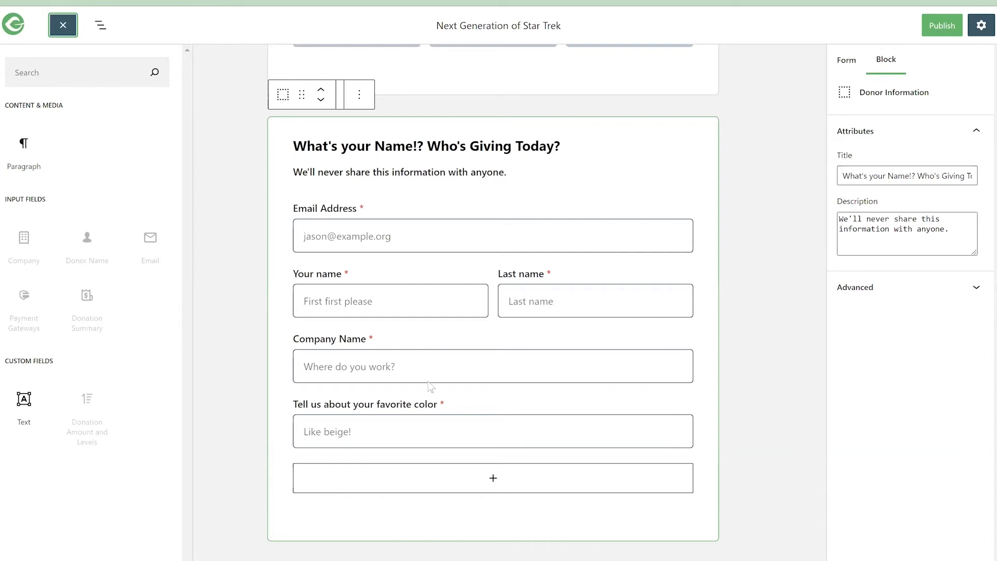
- Remove the Donation Summary block from the Payment Details section and add it back above the payment gateways
scroll(431, 387, down, 5)
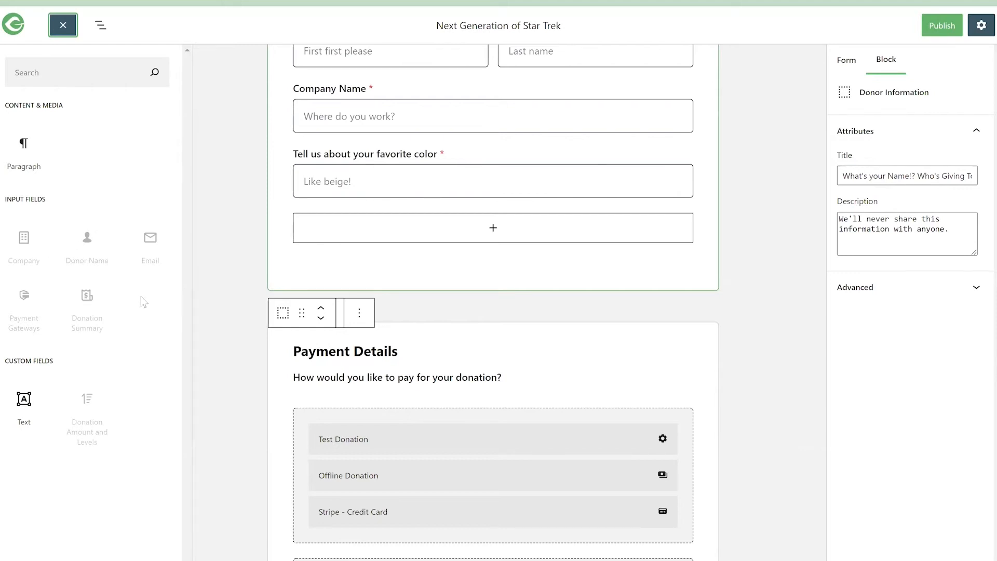
scroll(414, 361, down, 5)
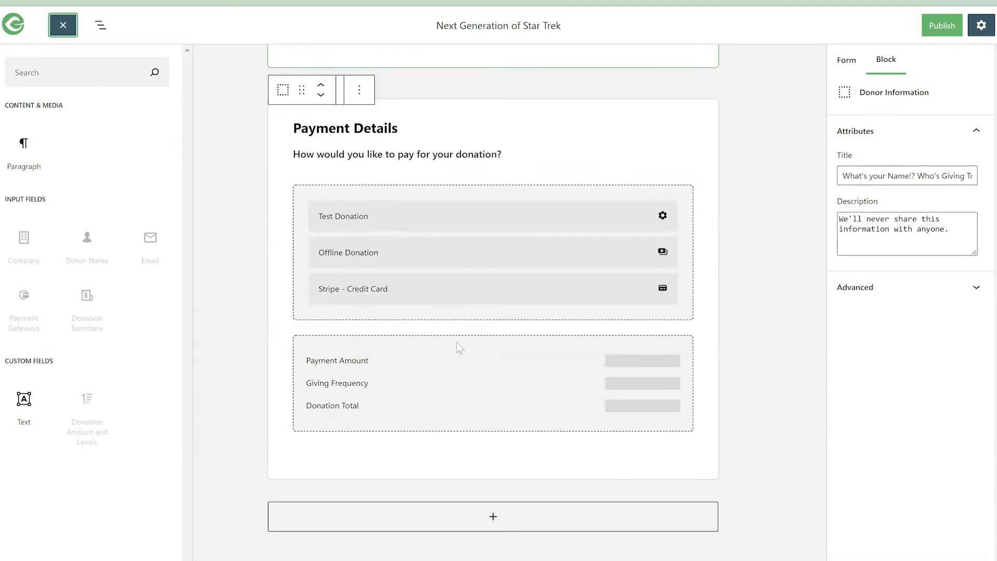
click(454, 341)
click(414, 281)
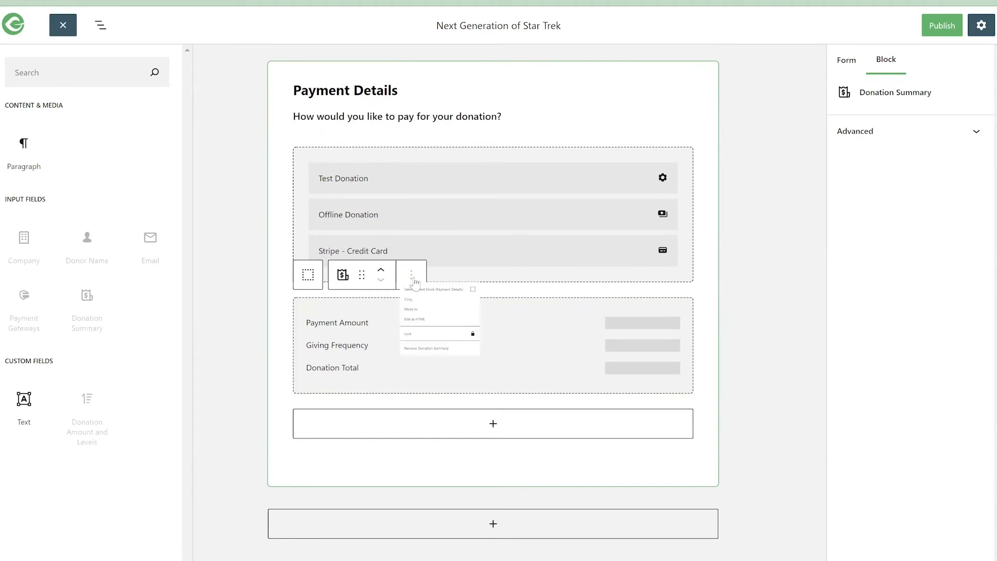
click(446, 434)
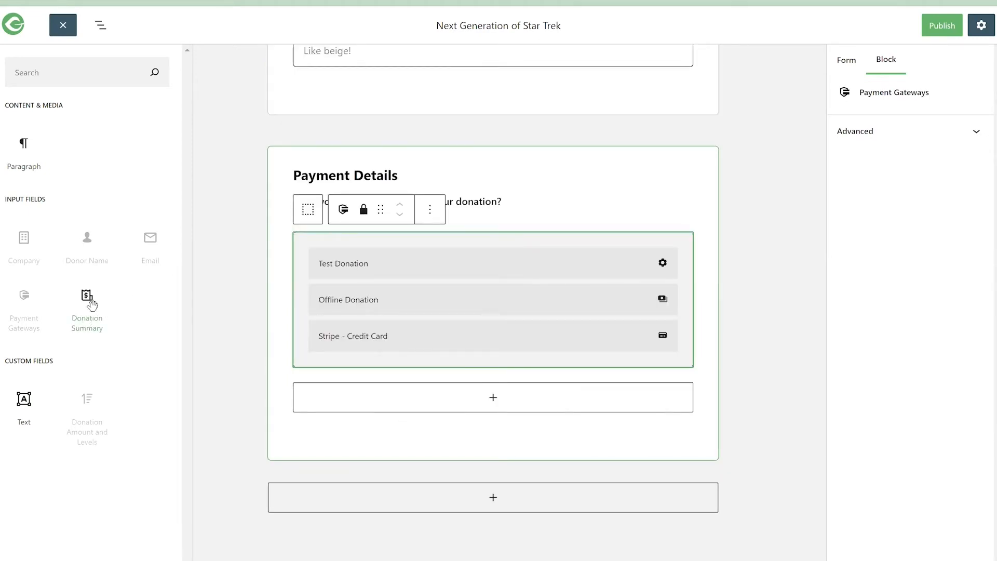
drag(87, 303, 484, 240)
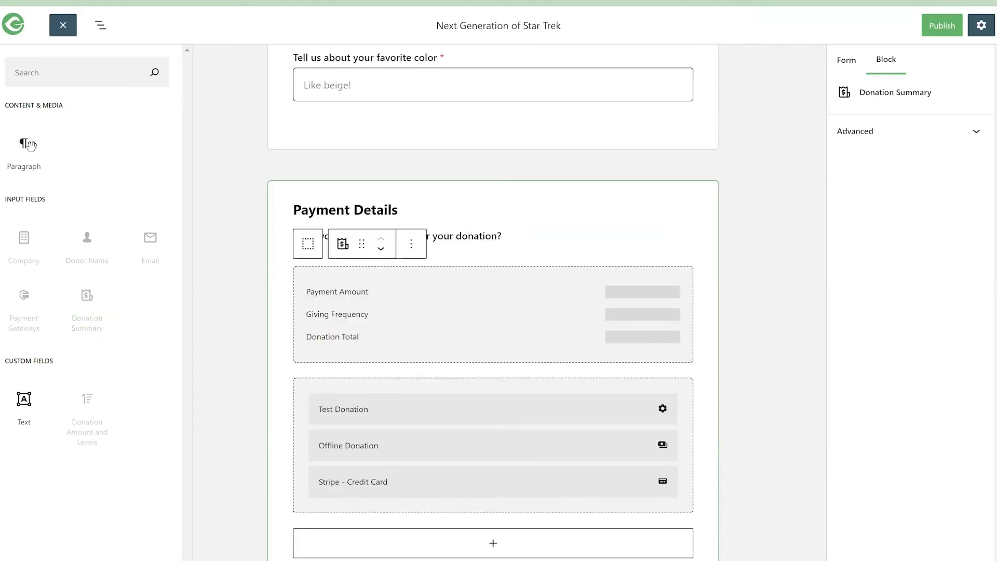
- Add a Paragraph block above the donation summary reading "Here's a summary of what you're about to GIVE! Hit DONATE!"
click(513, 242)
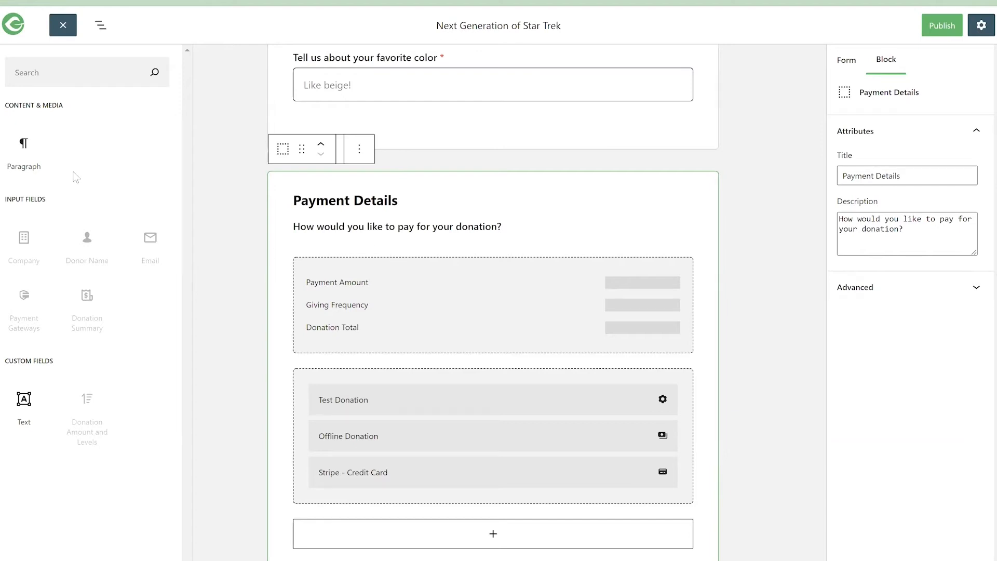
drag(25, 146, 420, 282)
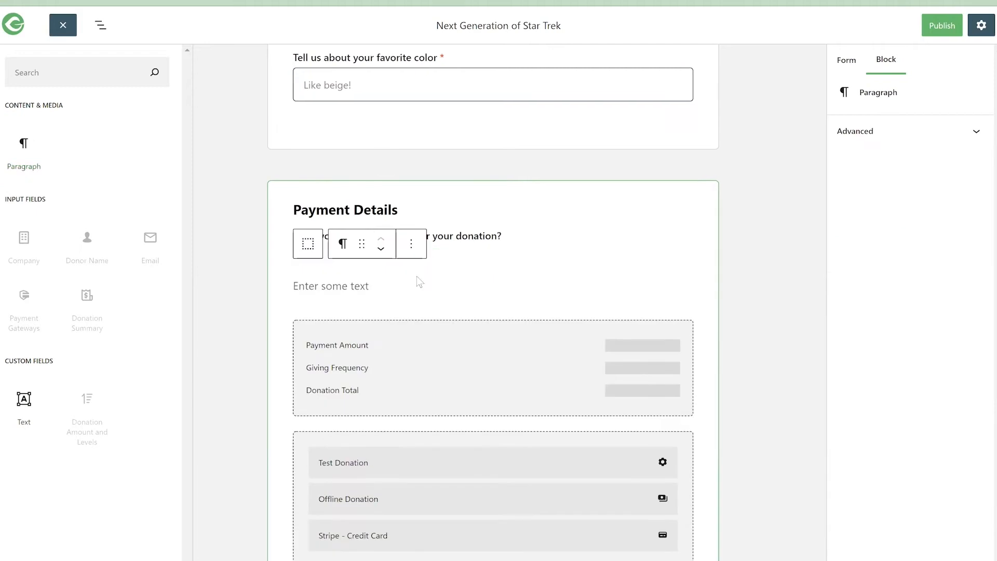
text(Here)
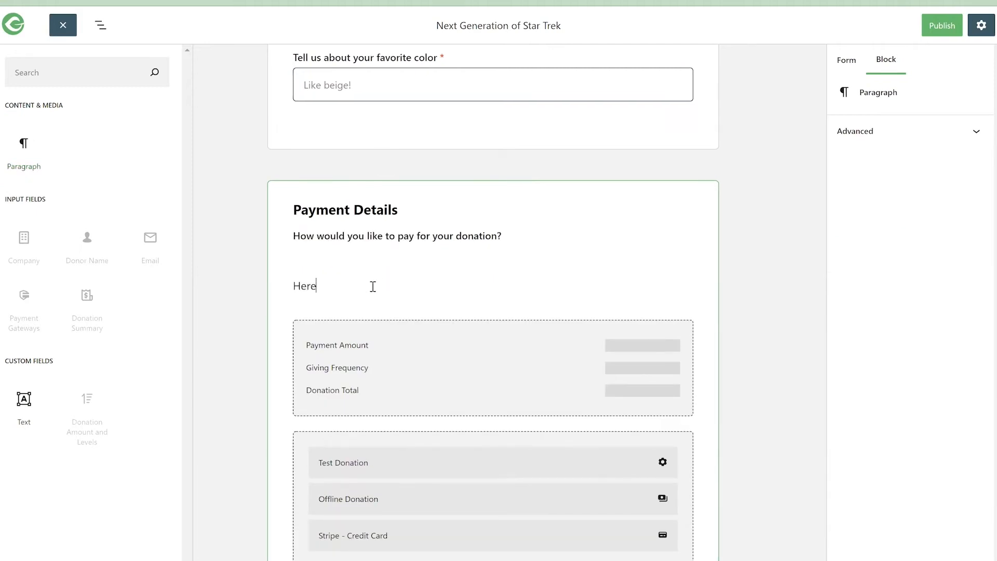
text('s a summary of what you're about to GIVE!)
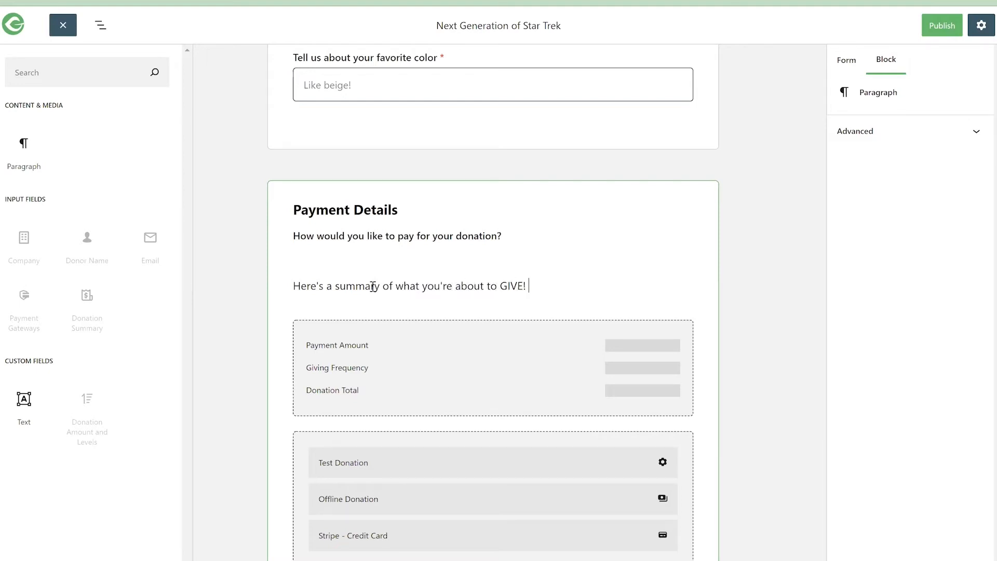
text( Hit DONATE!)
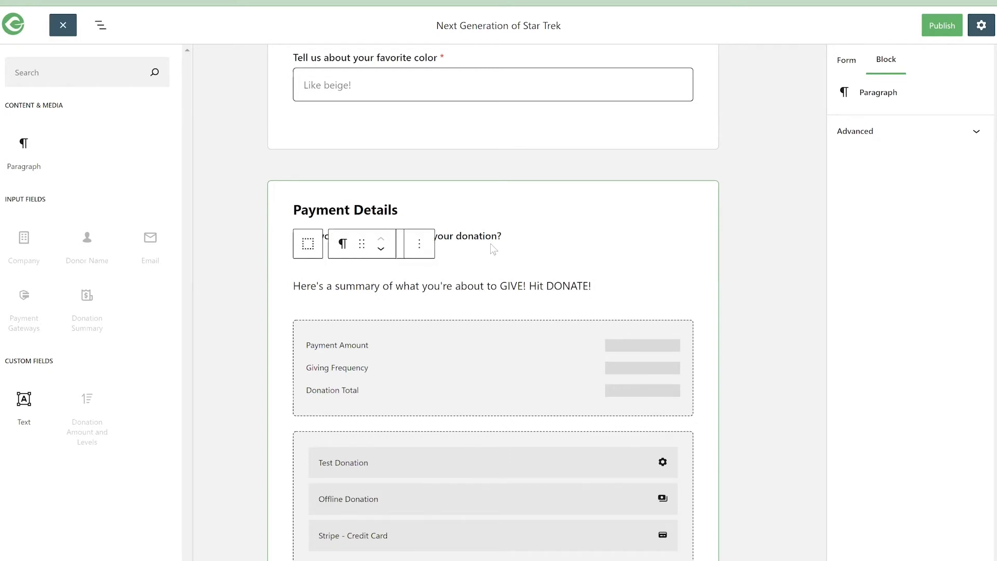
- Move the "What's your Name!? Who's Giving Today?" section above the donation amount section
scroll(491, 174, down, 4)
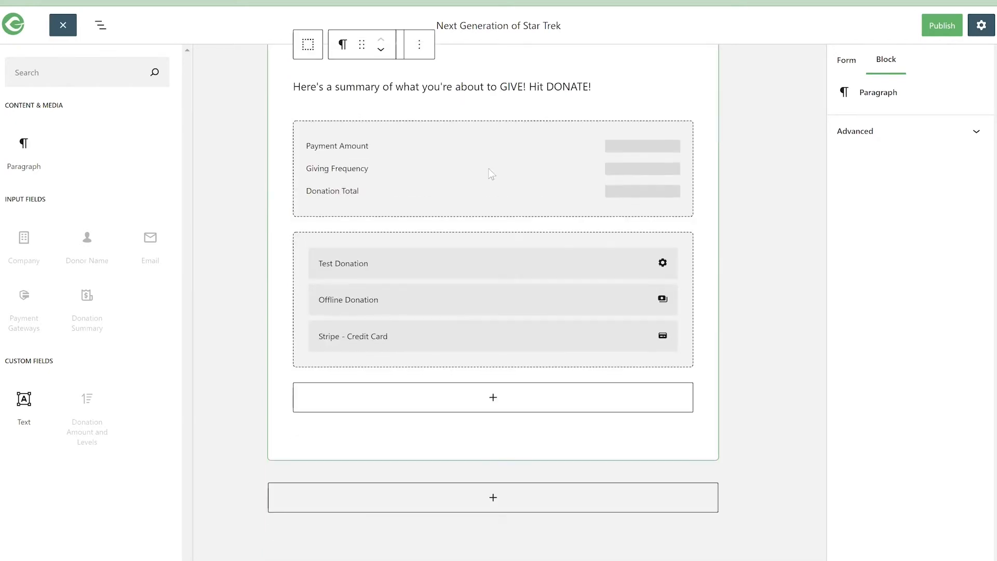
scroll(482, 152, up, 9)
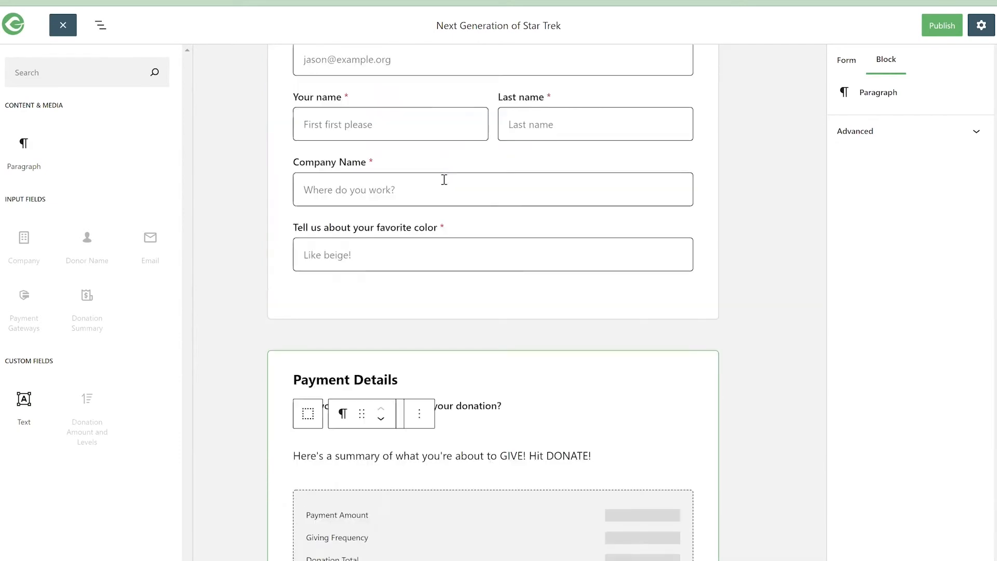
scroll(445, 202, up, 8)
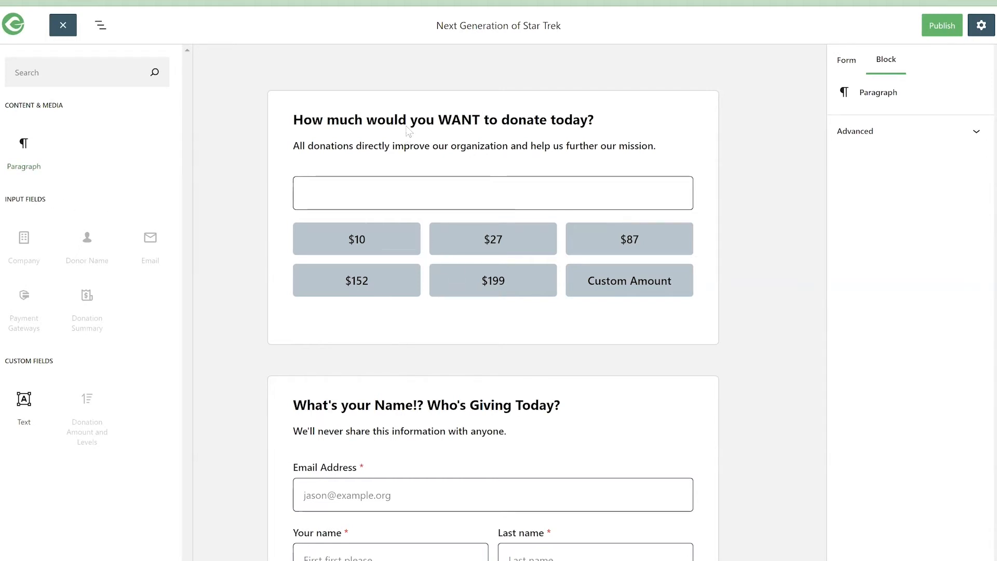
click(380, 414)
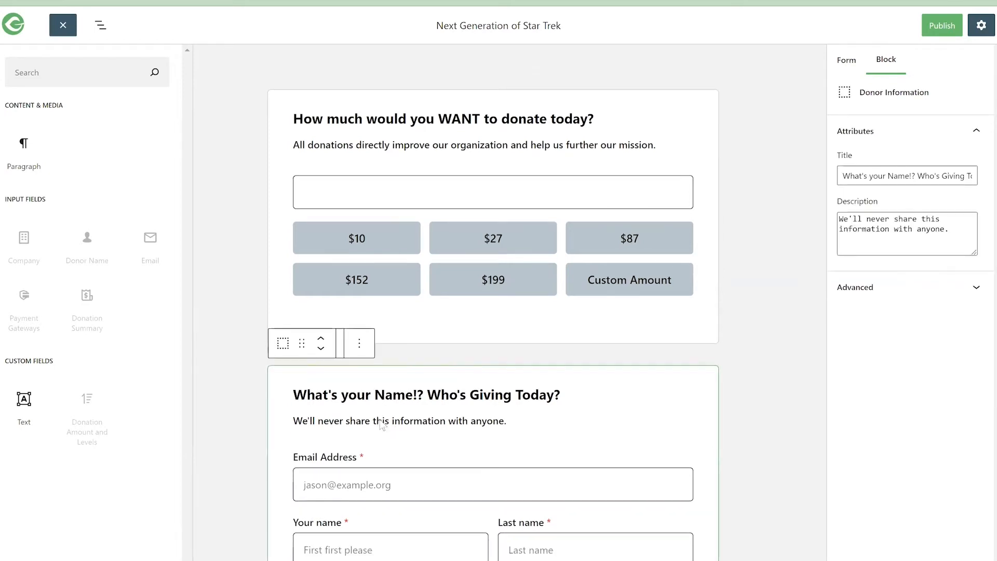
scroll(381, 415, down, 1)
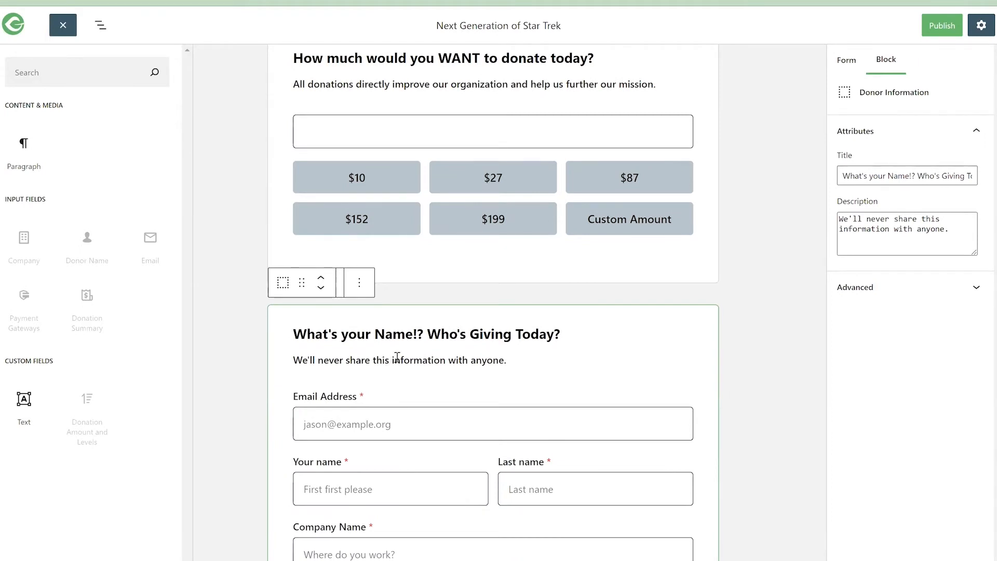
click(323, 278)
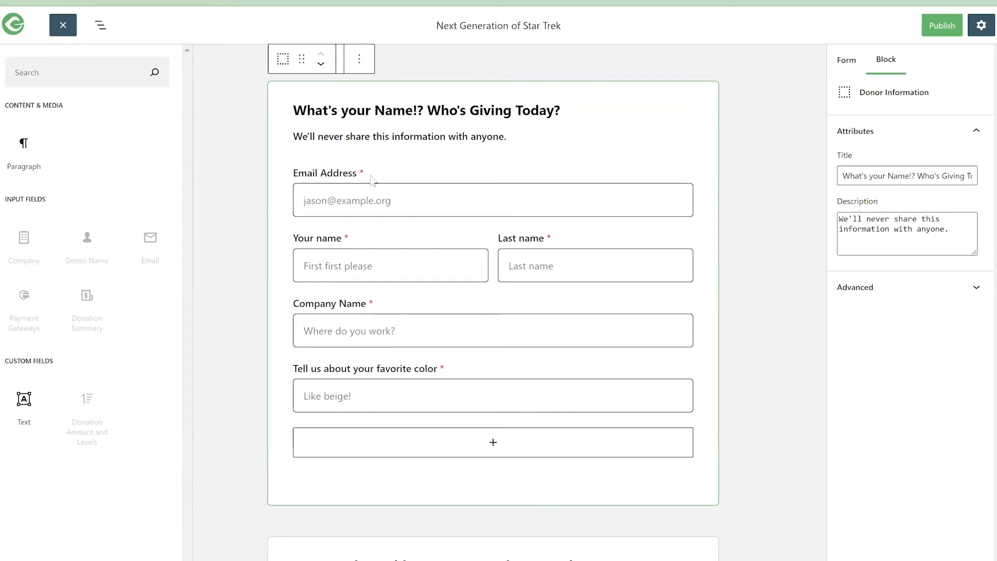
- Insert a Custom Section between the donor information section and the donation amount section
scroll(395, 266, down, 7)
scroll(420, 266, down, 6)
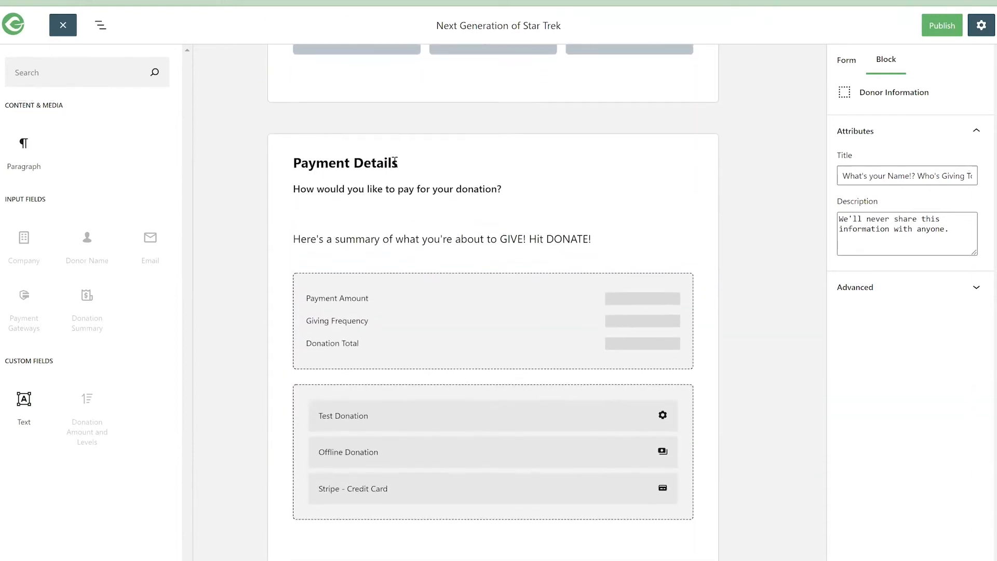
scroll(397, 172, up, 7)
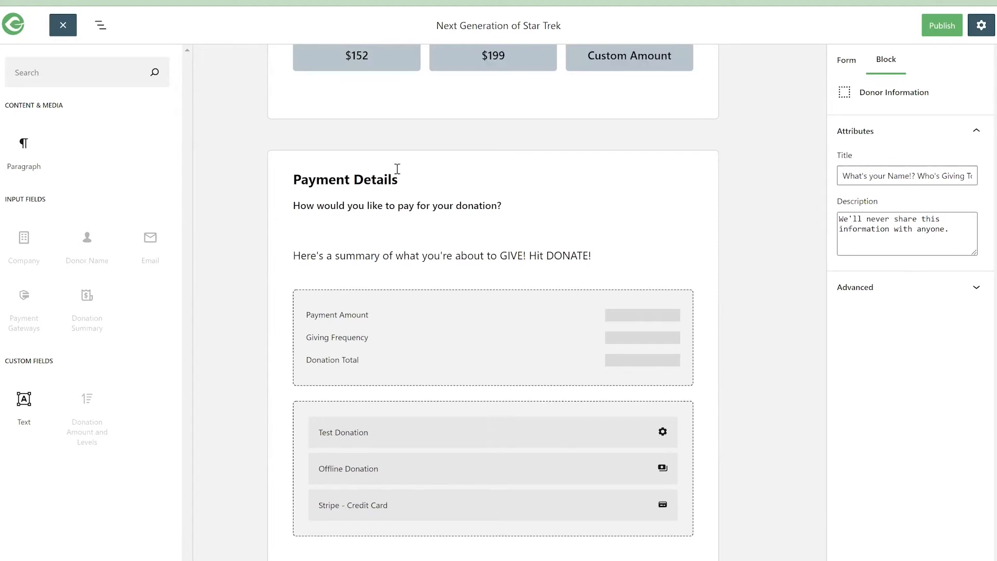
scroll(435, 209, up, 7)
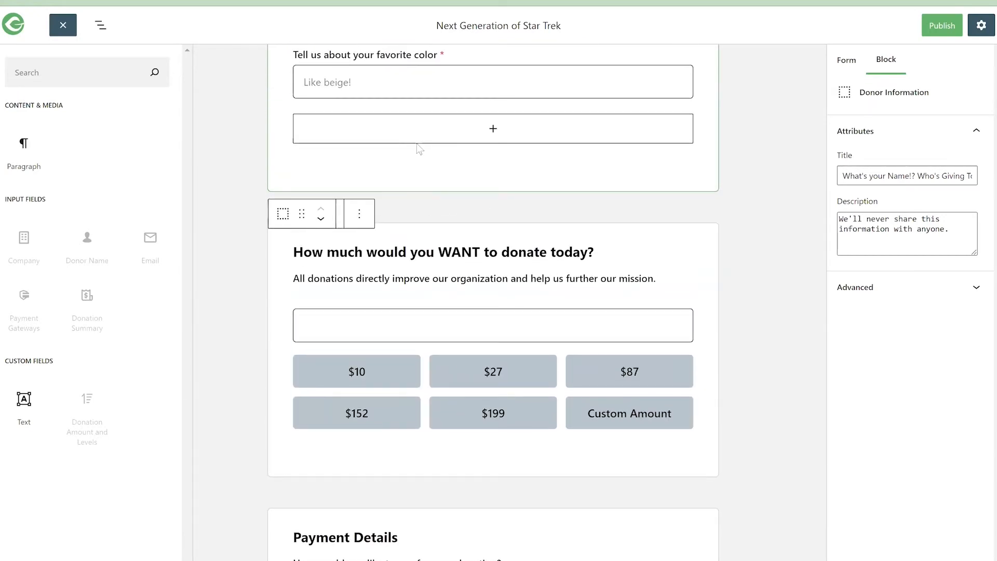
scroll(433, 236, down, 3)
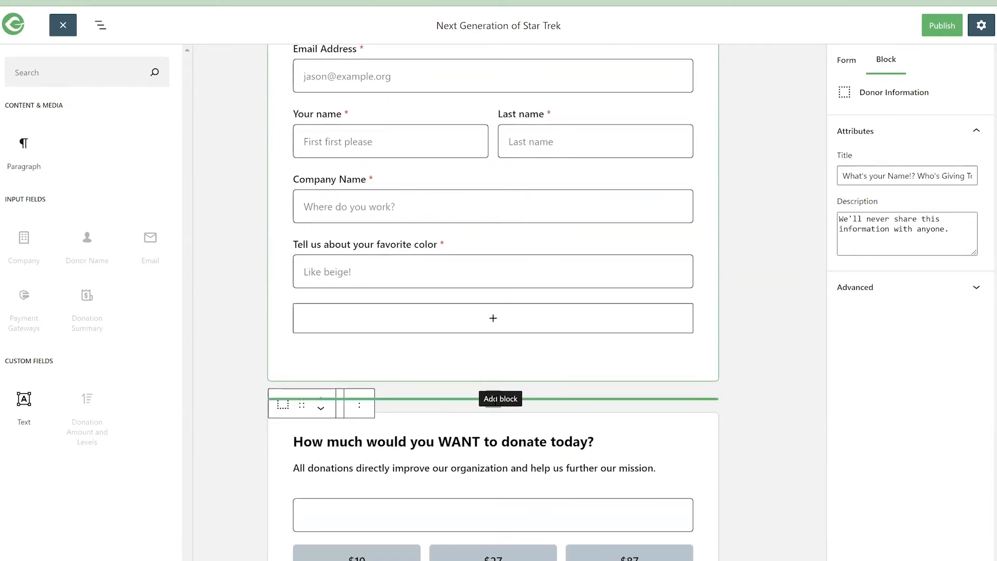
click(492, 400)
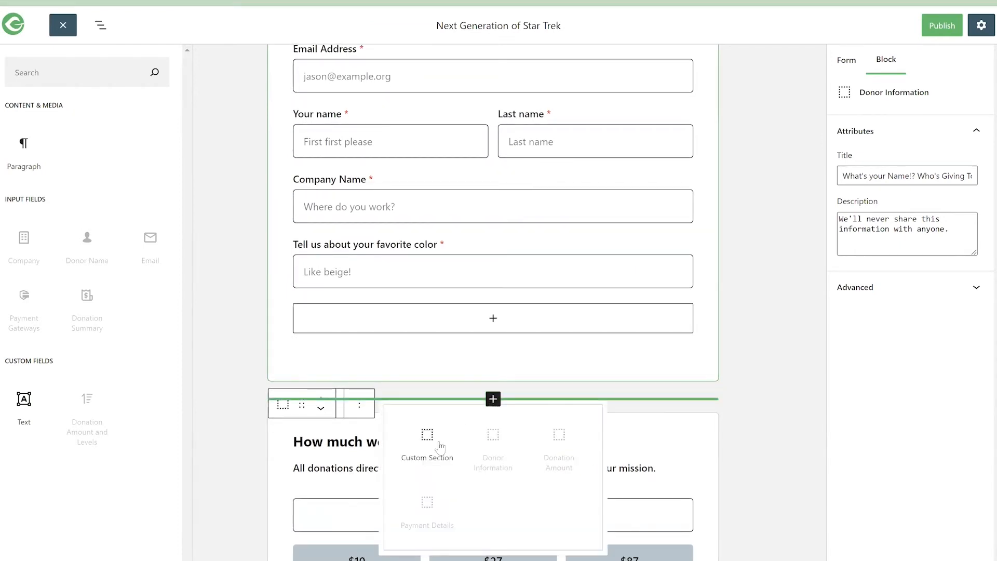
click(427, 439)
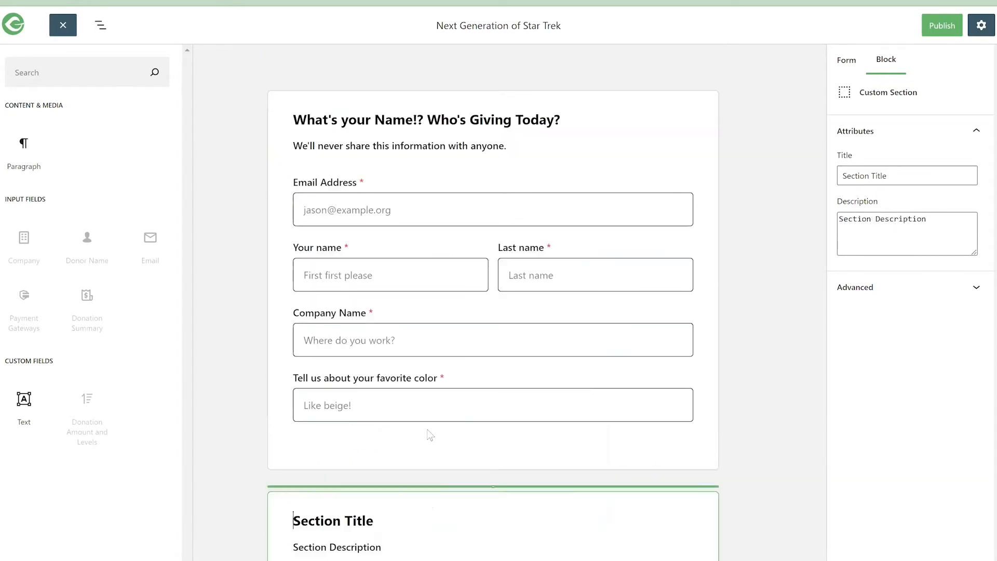
- Title the custom section "More questions about stuff"
drag(294, 208, 356, 210)
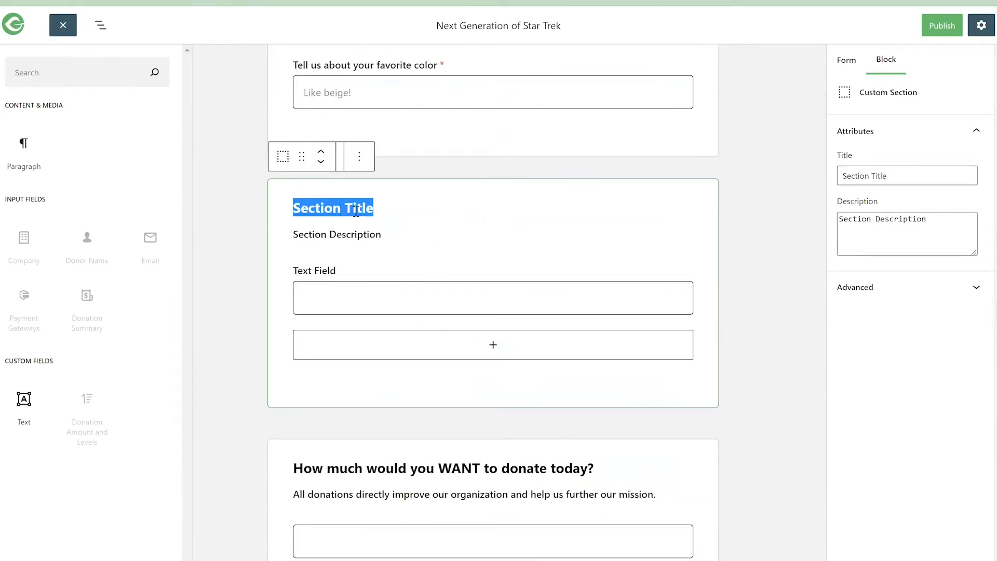
text(More questions about stuff)
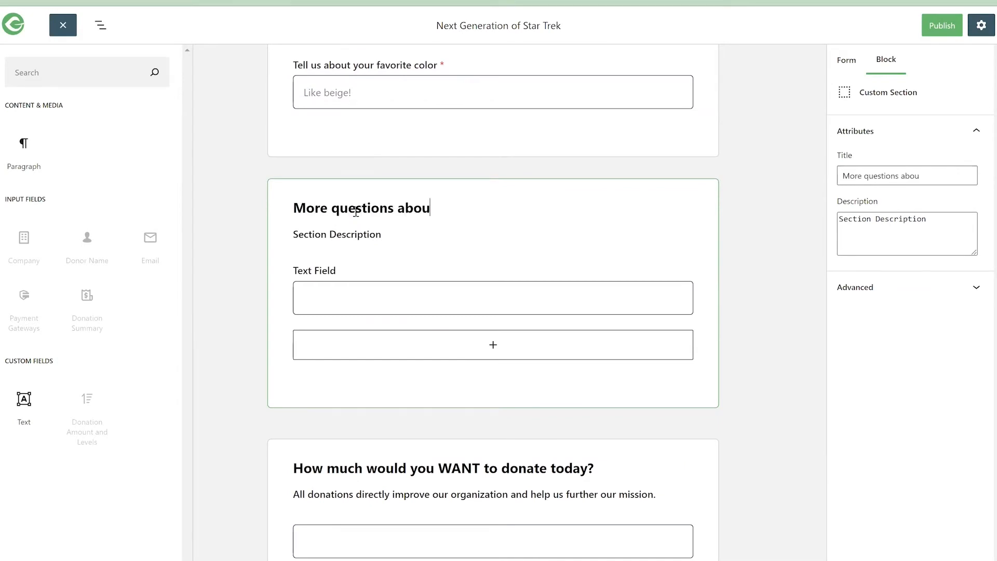
click(325, 285)
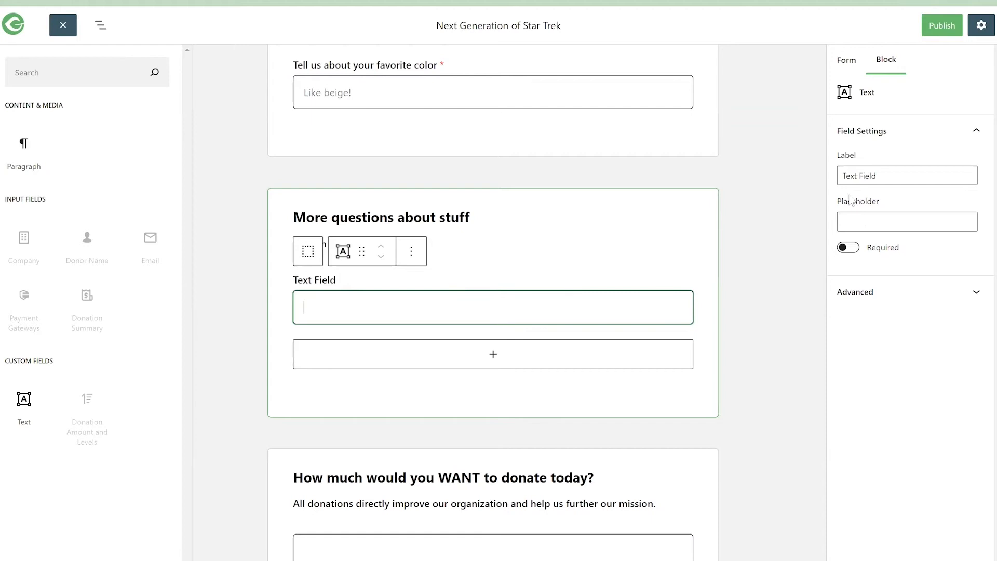
drag(846, 177, 881, 176)
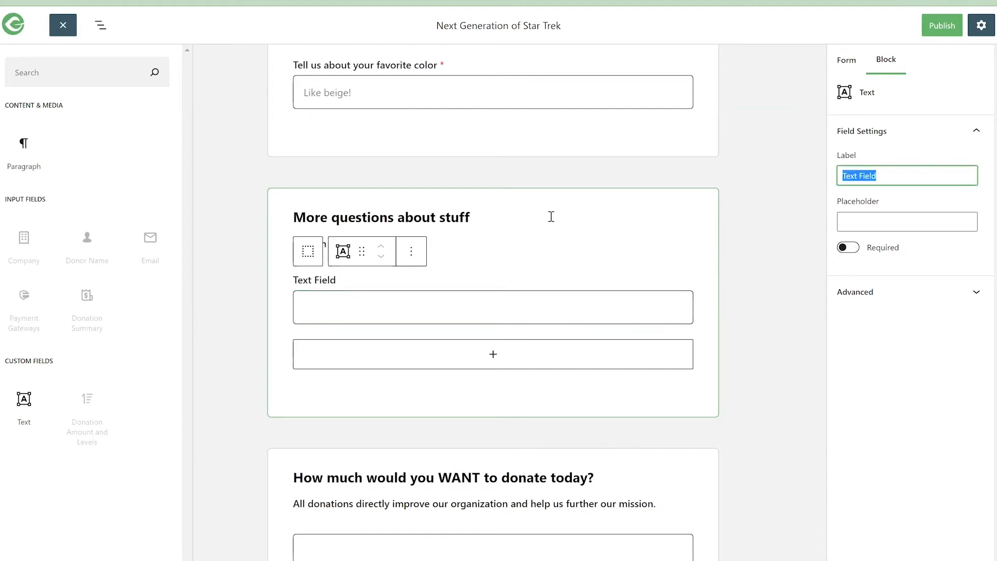
click(423, 216)
- Change the custom section's title to "More questions about food"
scroll(387, 385, down, 4)
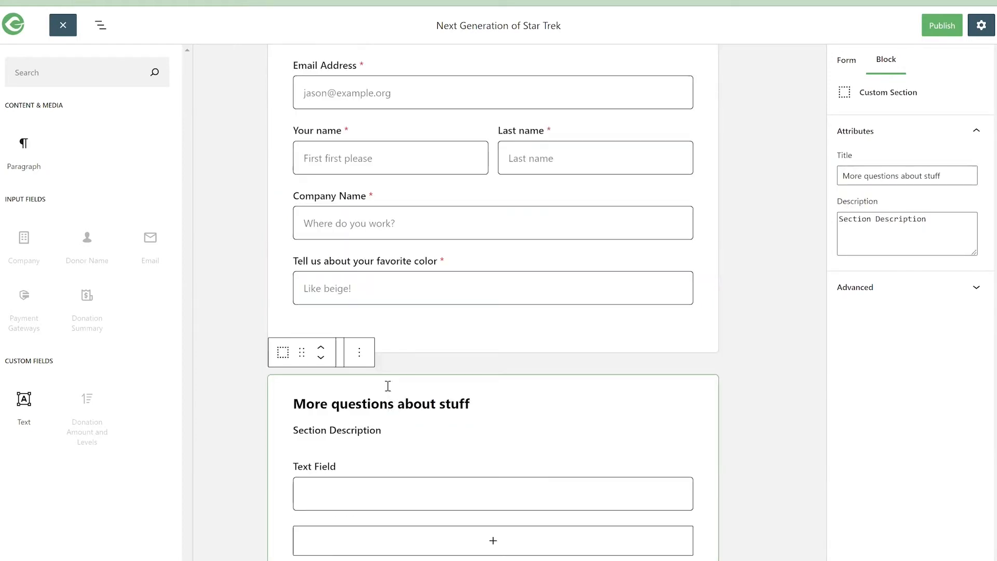
double_click(377, 339)
drag(432, 339, 451, 338)
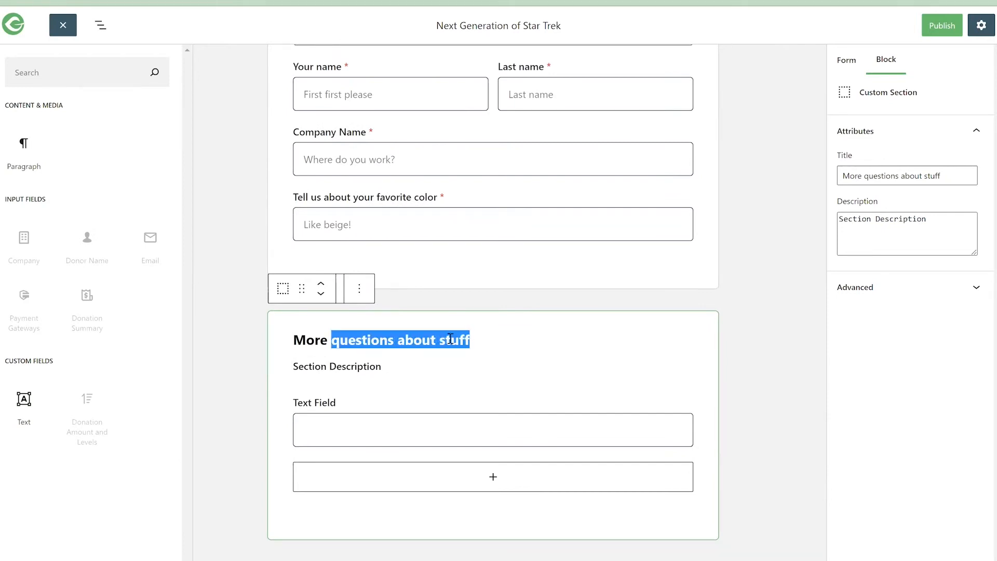
key(Right)
key(BackSpace)
key(BackSpace)
key(BackSpace)
key(BackSpace)
key(BackSpace)
text(foo)
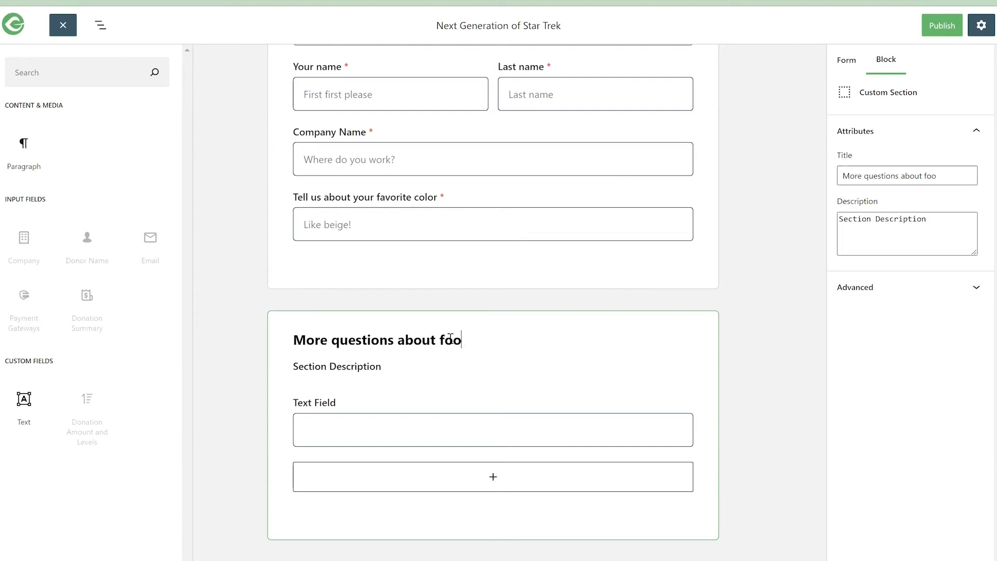
text(d)
click(305, 365)
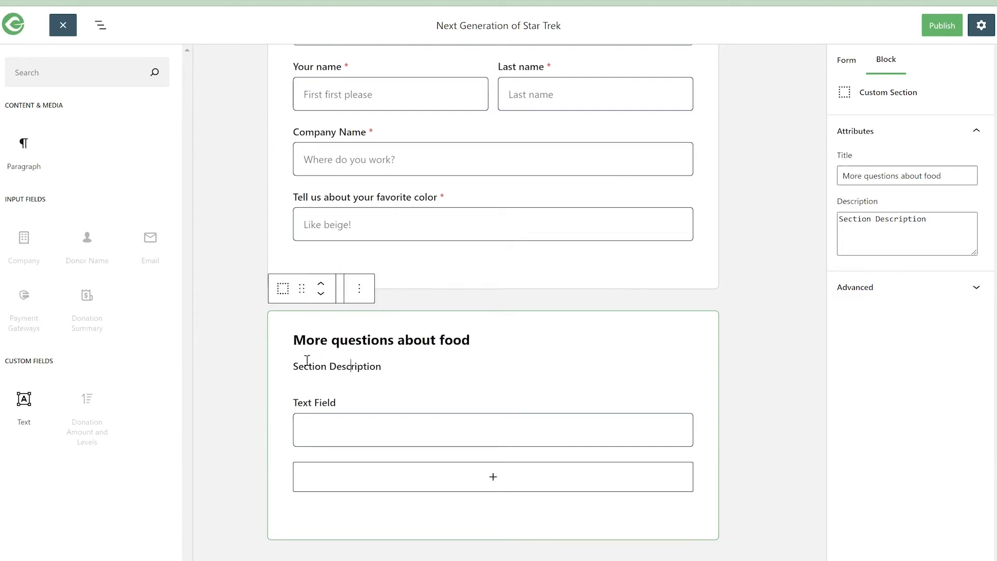
triple_click(341, 365)
click(390, 427)
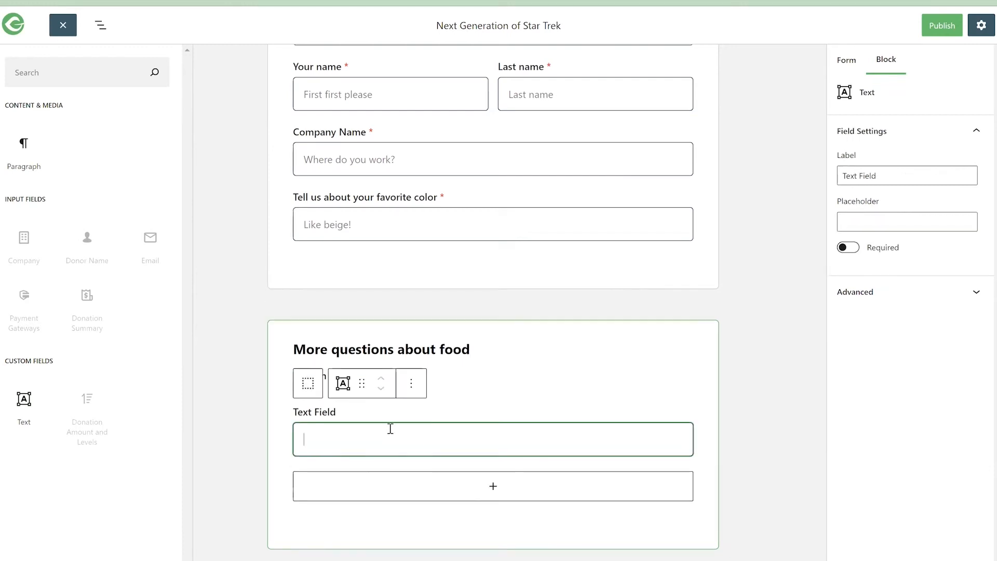
- Add two more Text blocks below the existing text field in the "More questions about food" section, and select that section
click(477, 491)
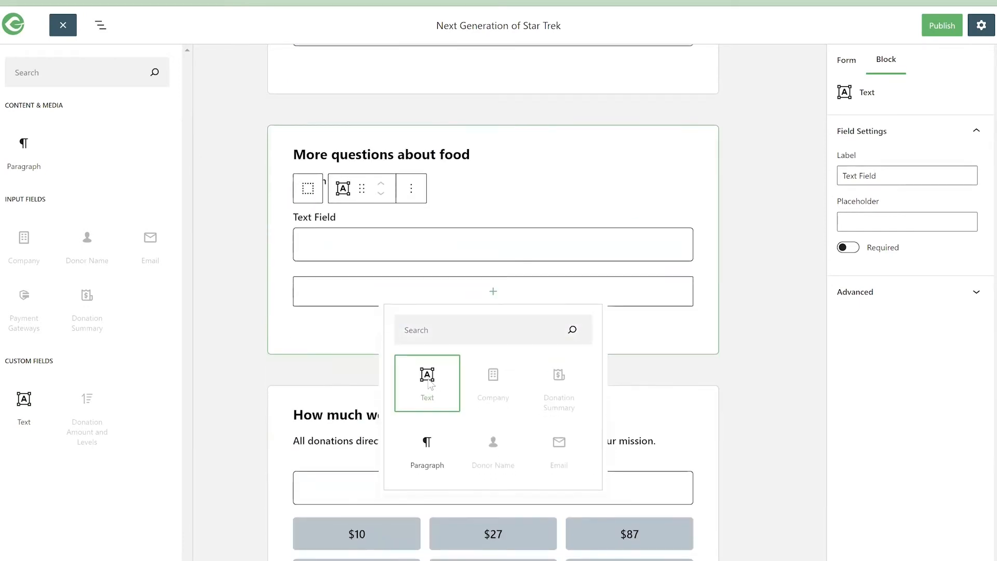
click(428, 378)
click(472, 356)
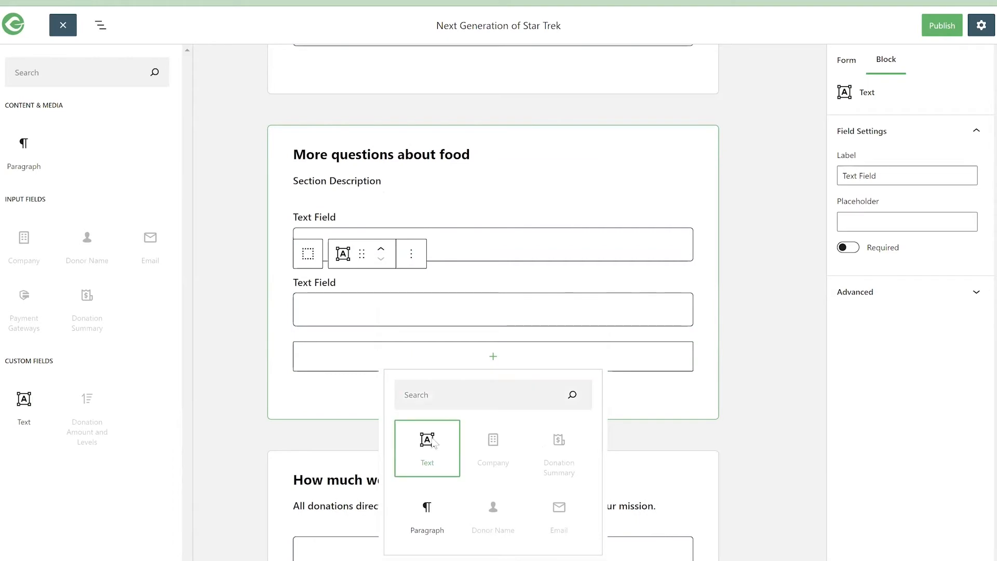
click(428, 439)
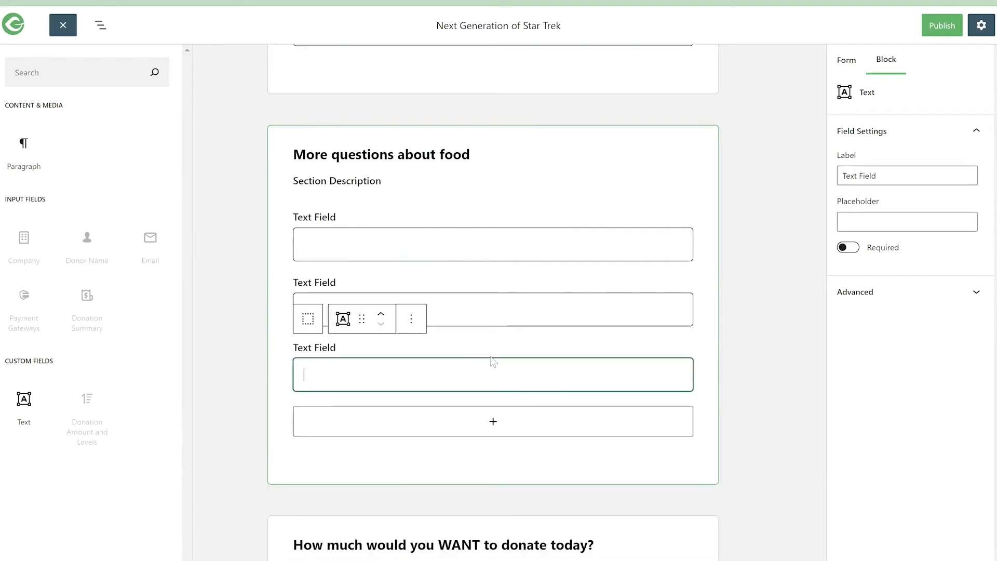
click(426, 166)
scroll(509, 181, up, 7)
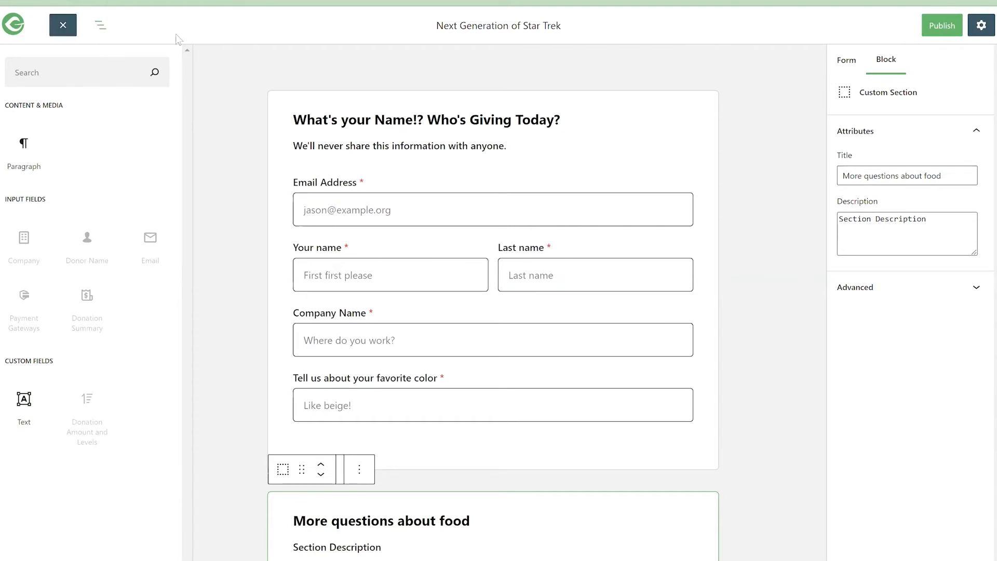
- Show the form's block outline and collapse the Donor Information, Custom Section, Donation Amount and Payment Details sections
click(101, 26)
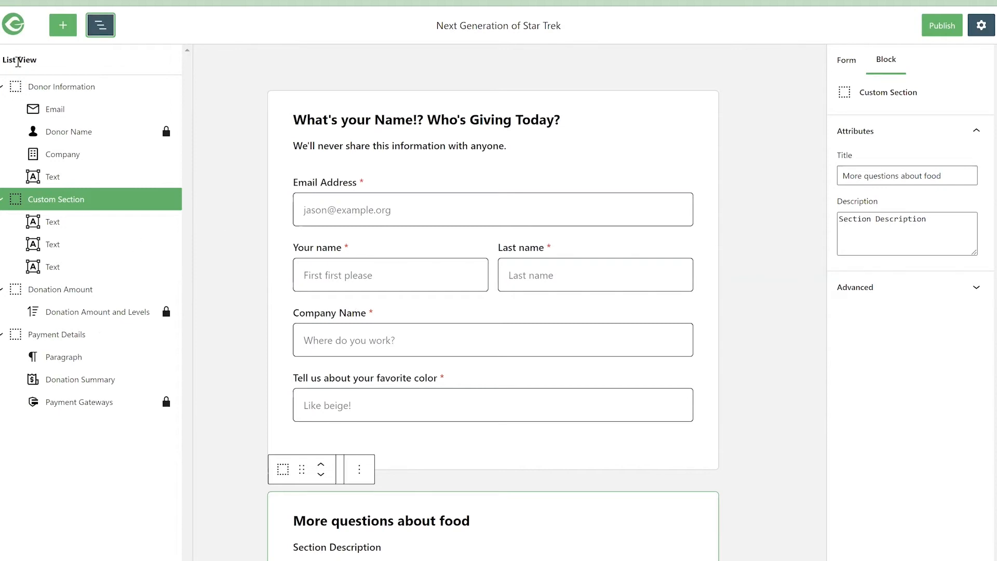
click(2, 86)
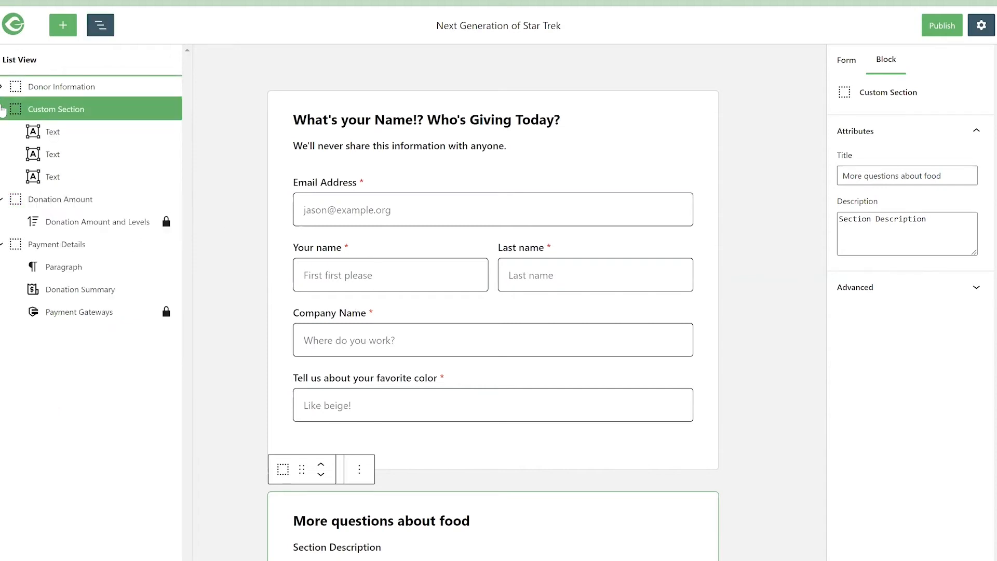
click(2, 109)
click(2, 132)
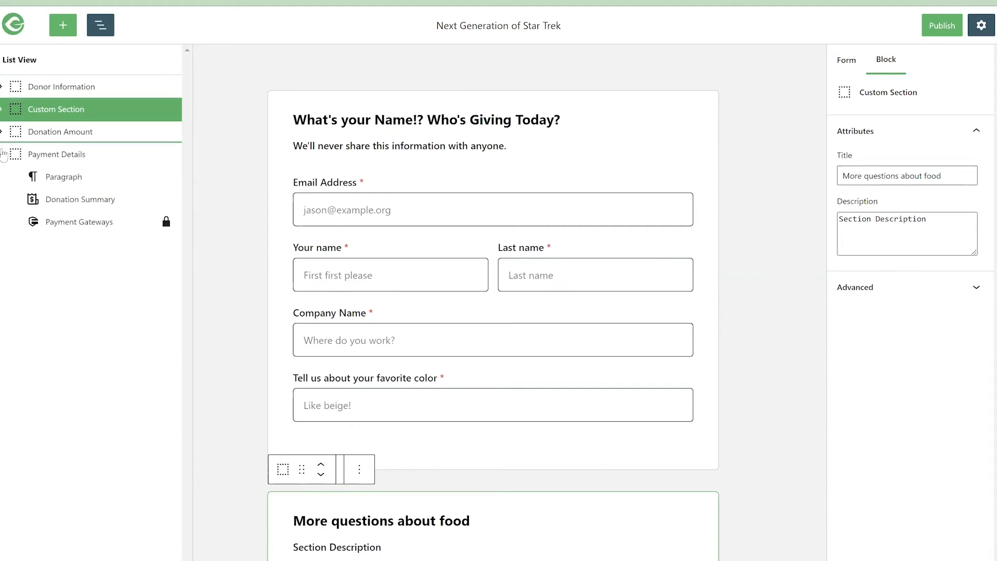
click(2, 154)
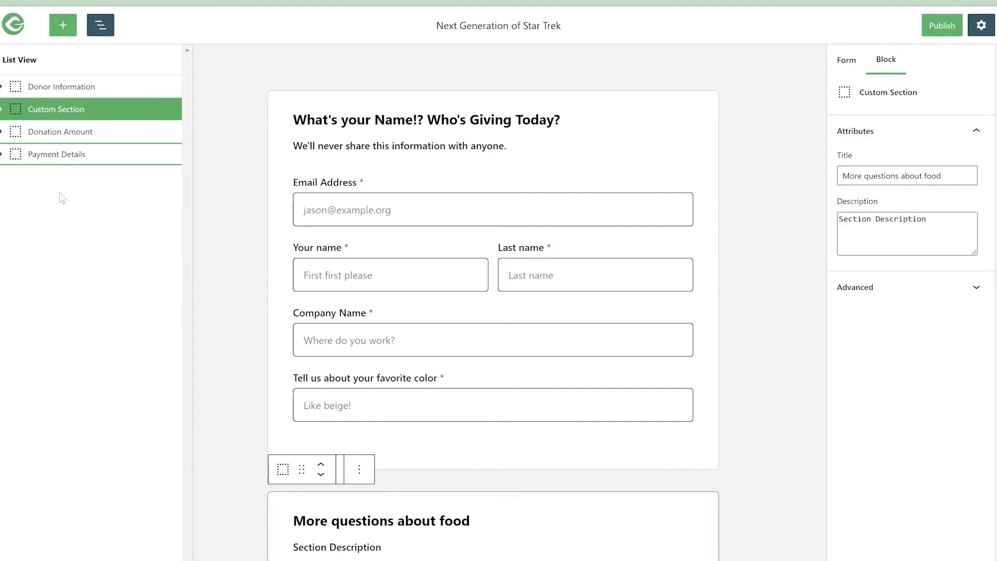
- Expand Donation Amount and Custom Section in the outline and jump to the custom section's first Text block
click(2, 132)
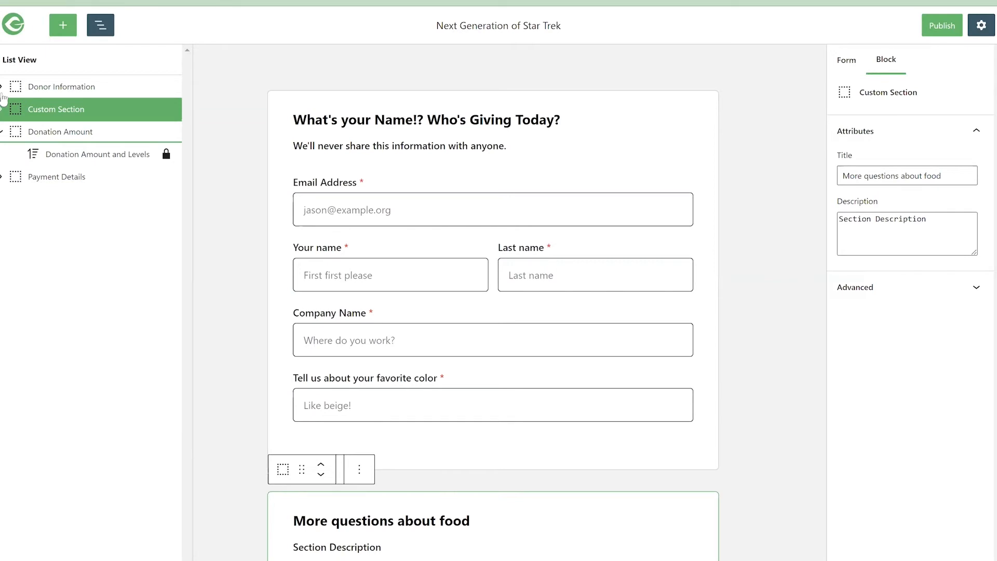
click(2, 109)
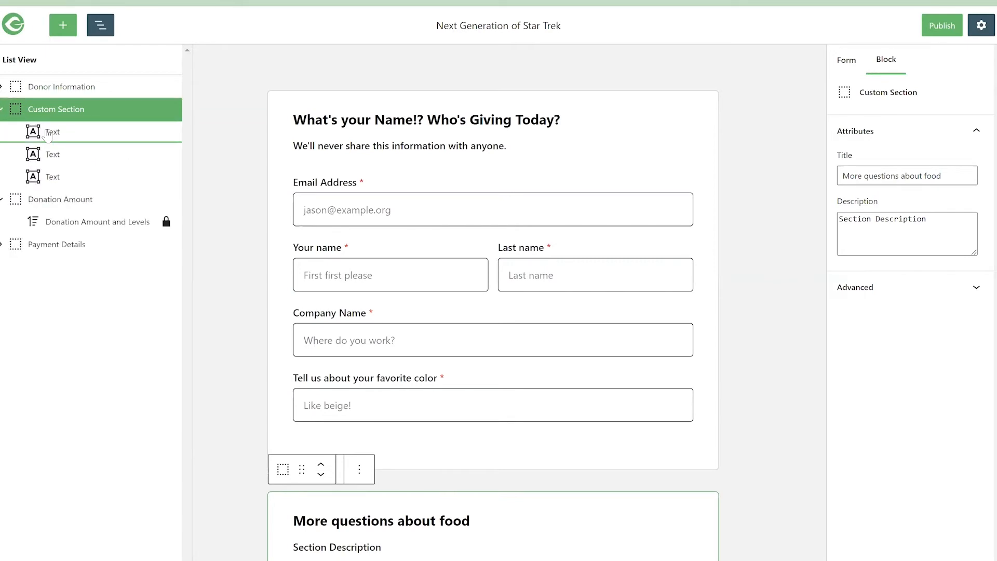
click(47, 133)
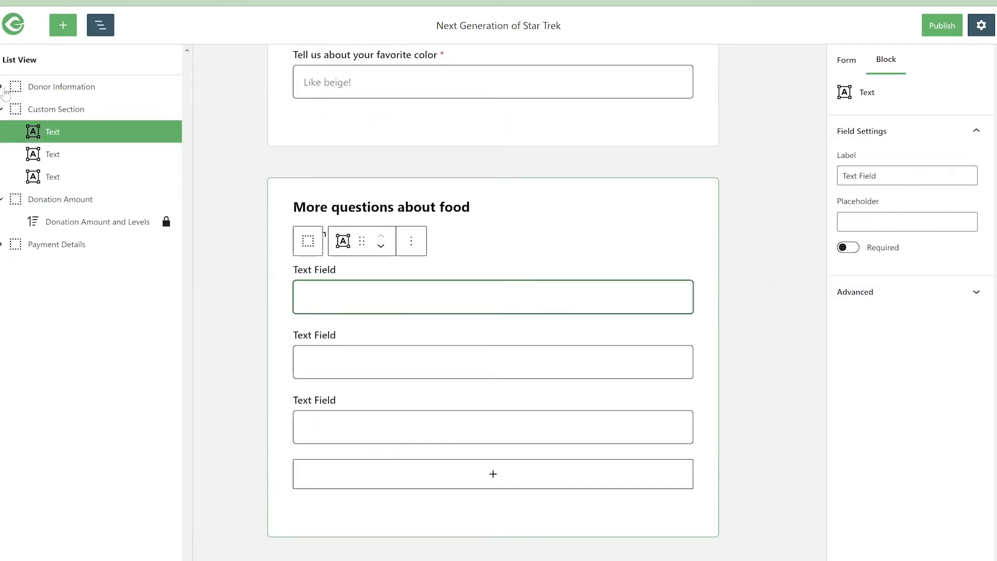
- Expand Donor Information and jump through the Email, Company, custom section Text, and Donation Amount and Levels blocks from the outline
click(3, 88)
click(54, 108)
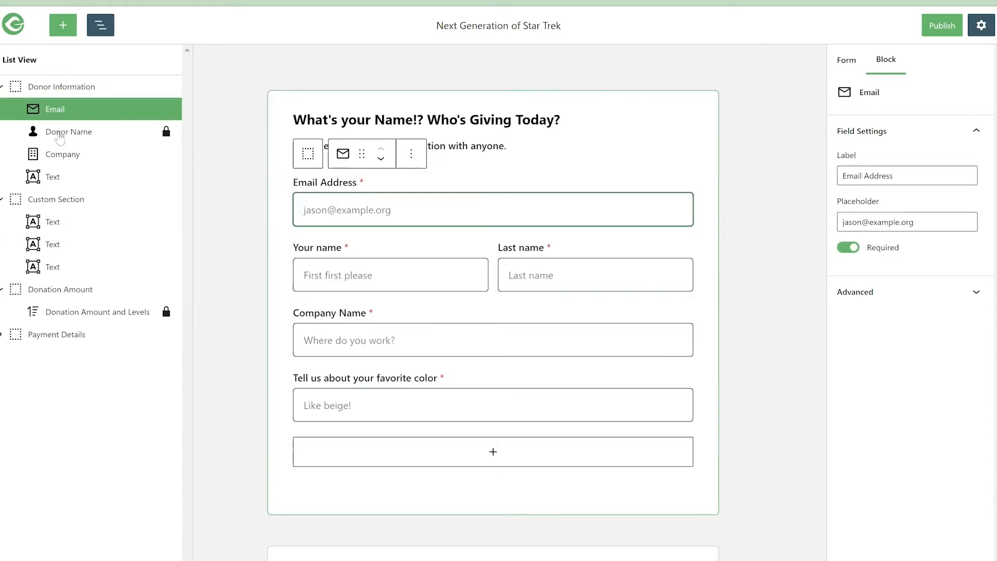
click(62, 156)
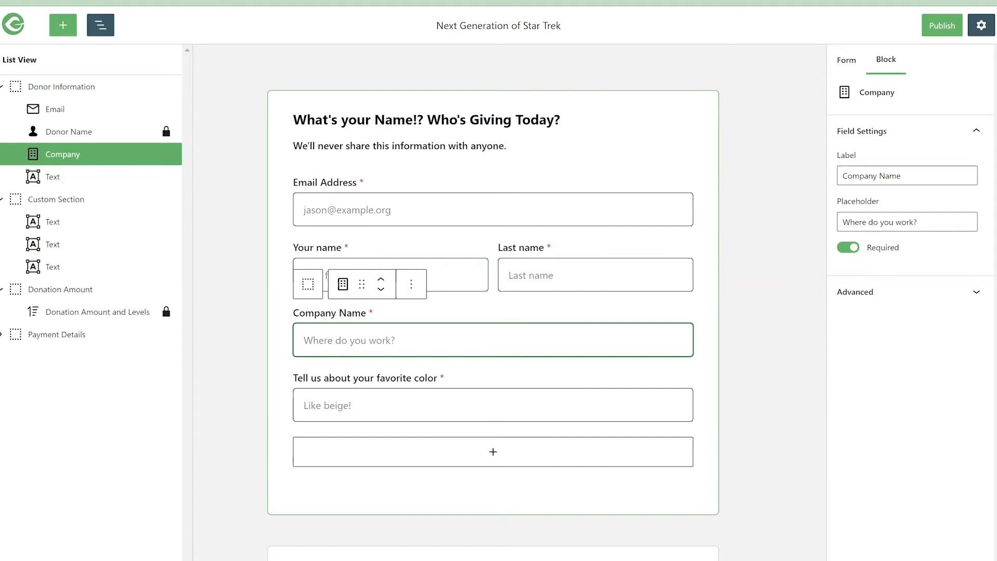
click(50, 248)
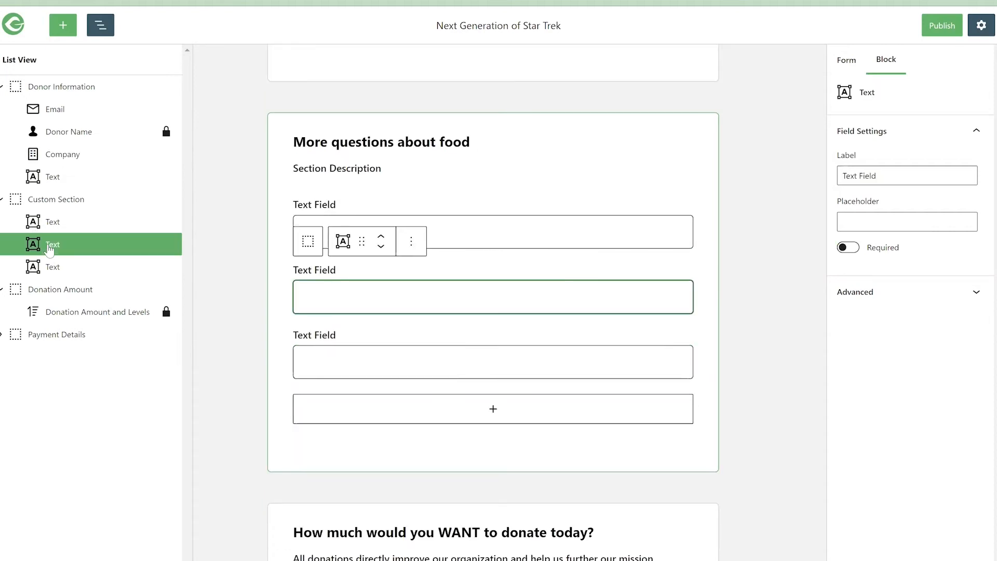
click(57, 266)
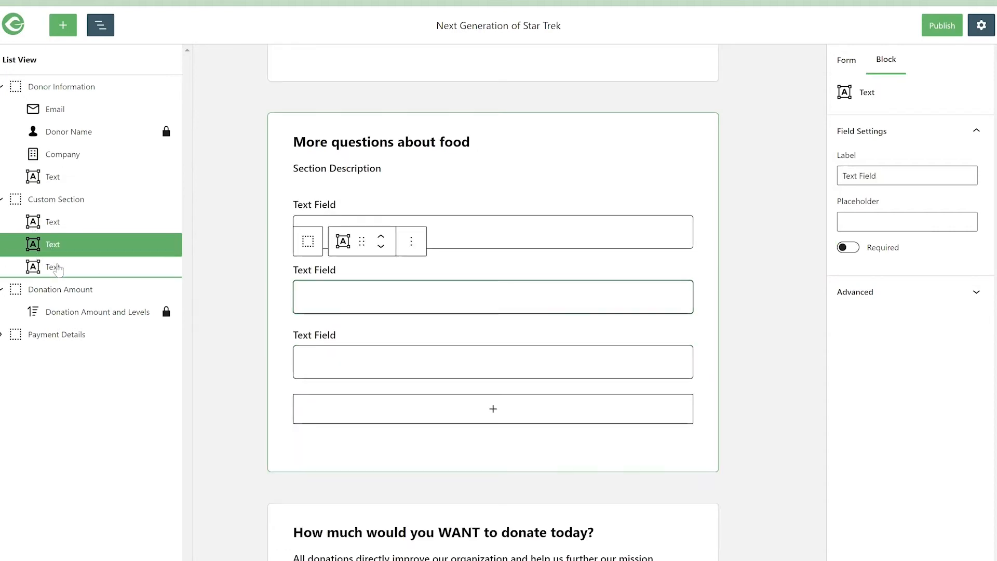
click(71, 314)
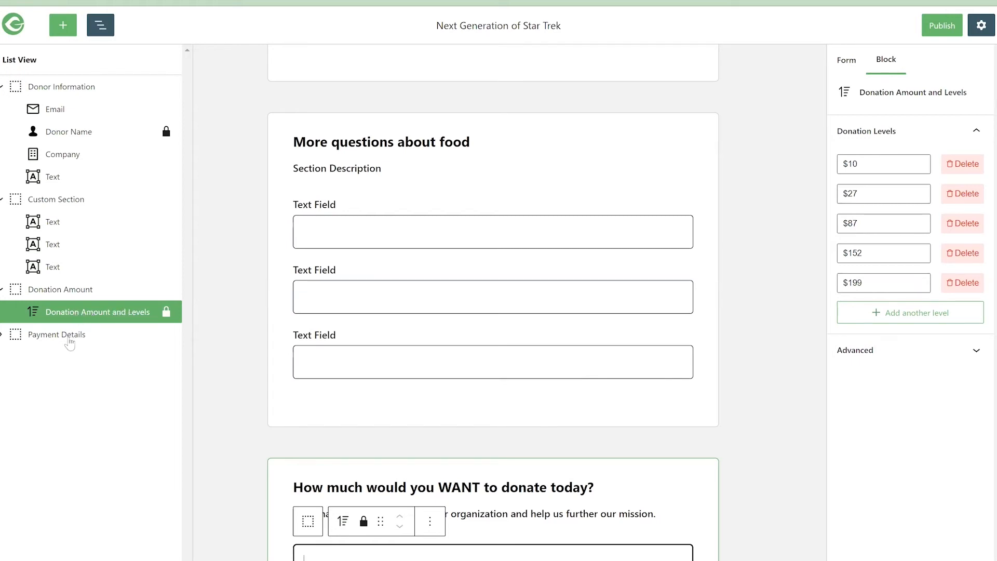
- Expand Payment Details and view its blocks from the outline, finishing on the custom section's last Text block
click(2, 335)
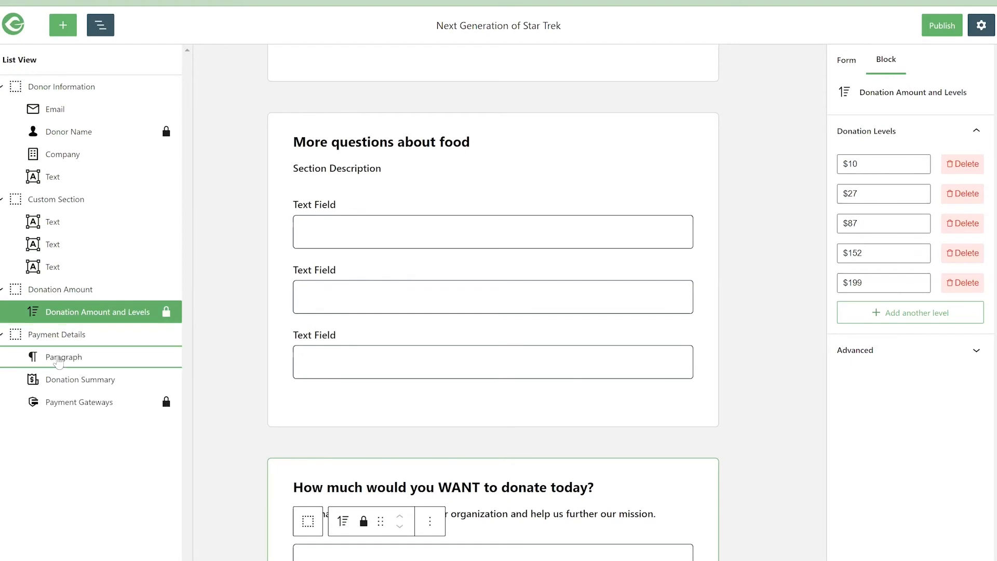
click(58, 362)
click(69, 382)
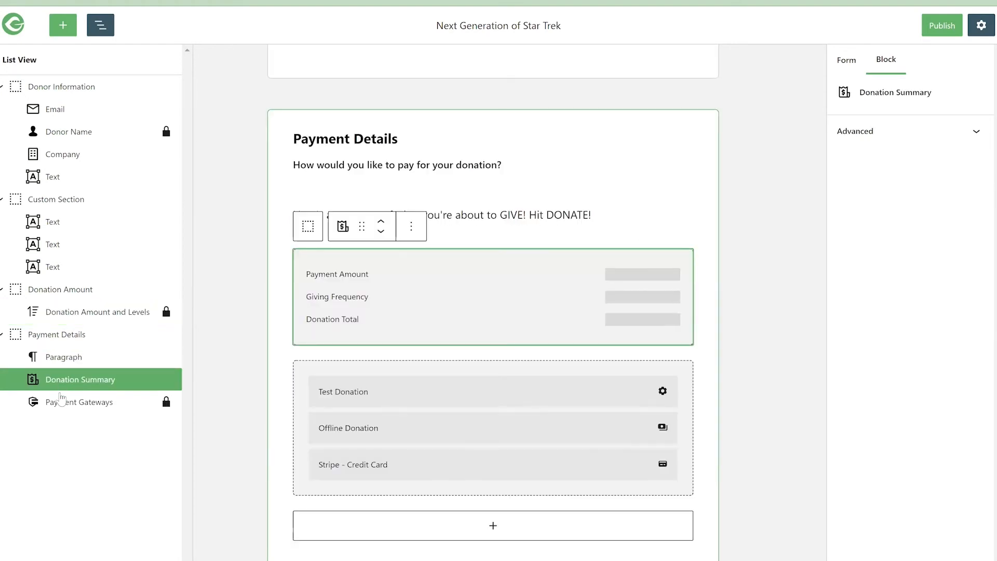
click(62, 401)
click(67, 360)
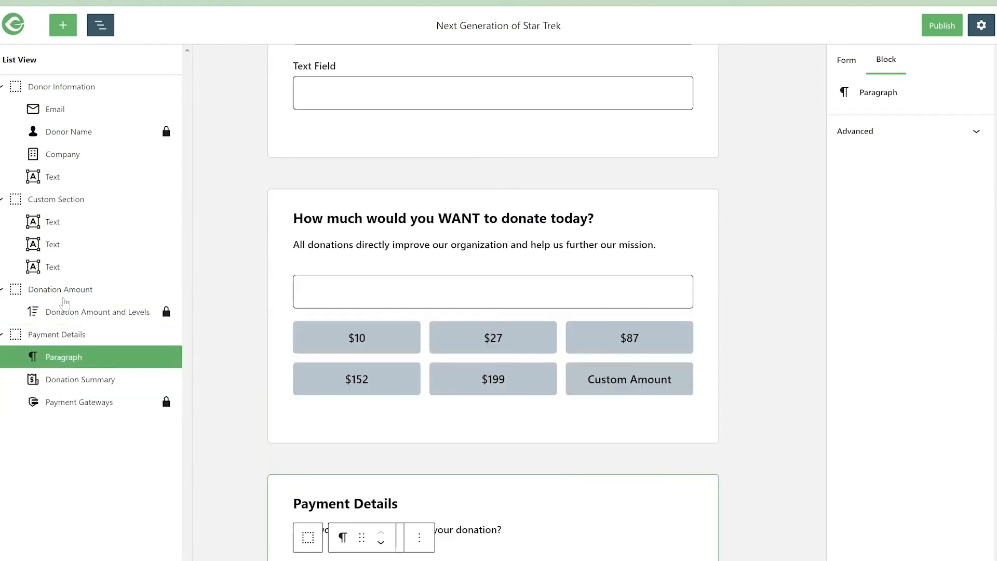
click(62, 311)
click(54, 272)
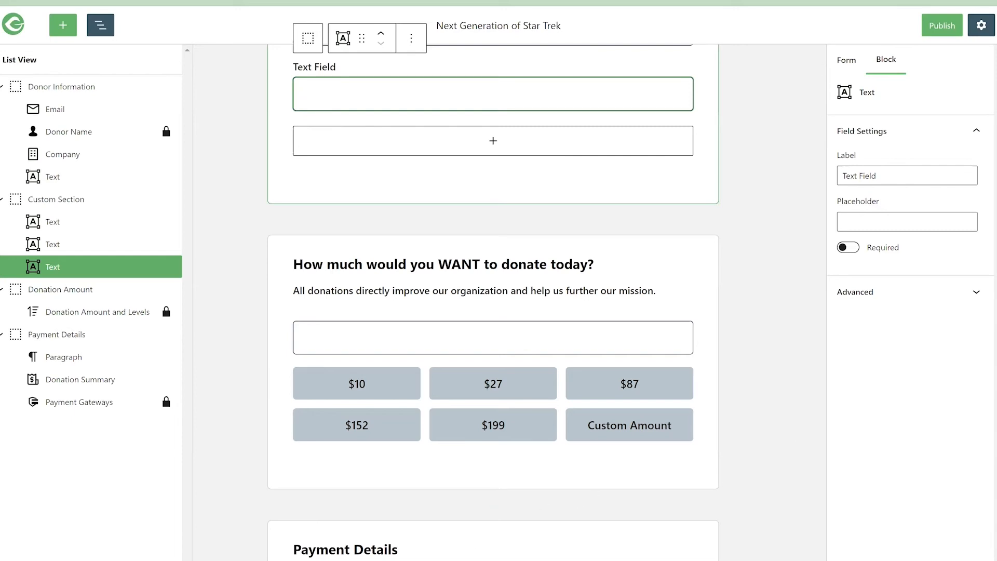
- Switch to the Form Builder UI file in Figma to view the Design mode mockup, and return to the form builder
mouse_move(402, 560)
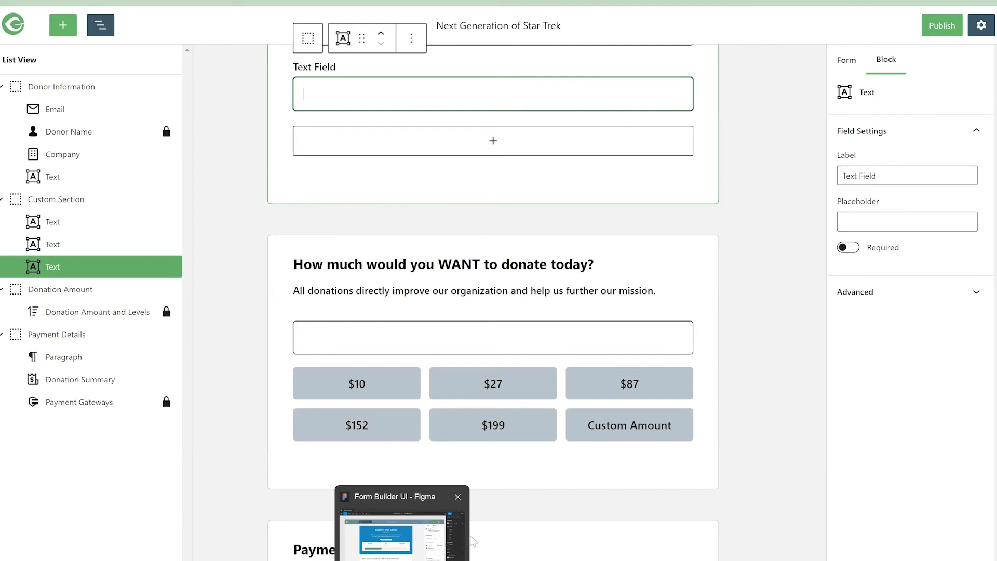
click(402, 560)
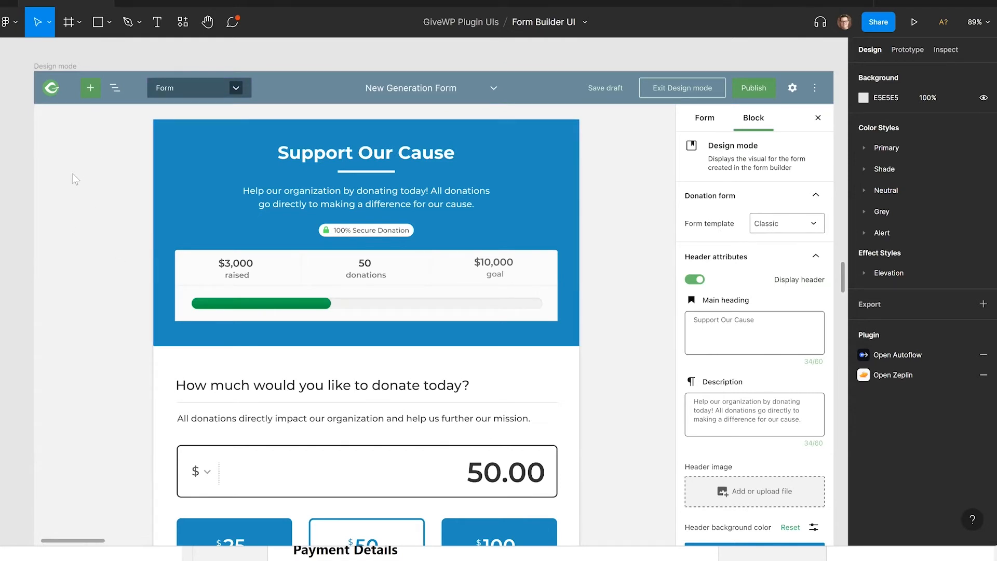
key(alt+Tab)
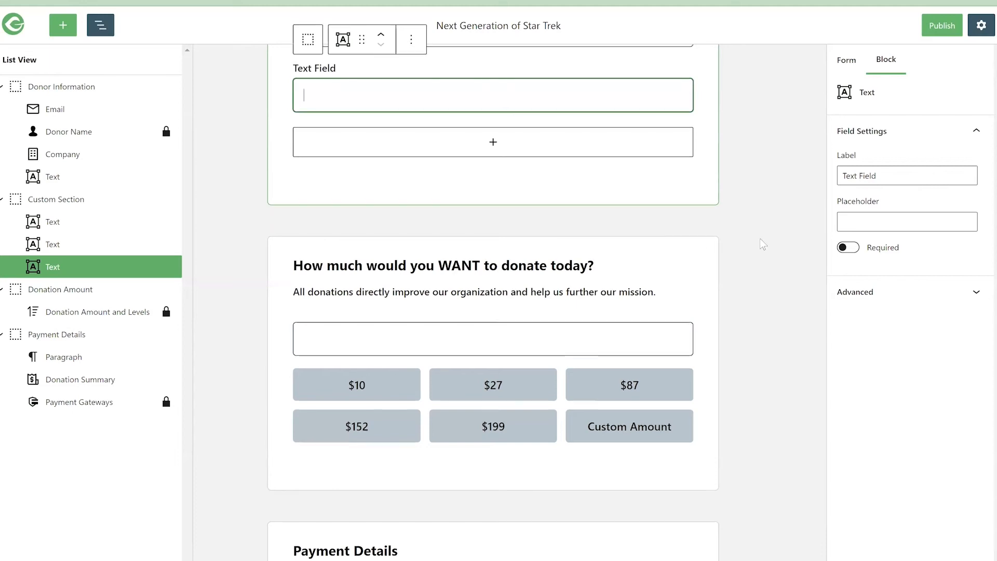
- Review the form's sections on the canvas, from the donor information through the food questions to the donation amount
scroll(763, 244, up, 10)
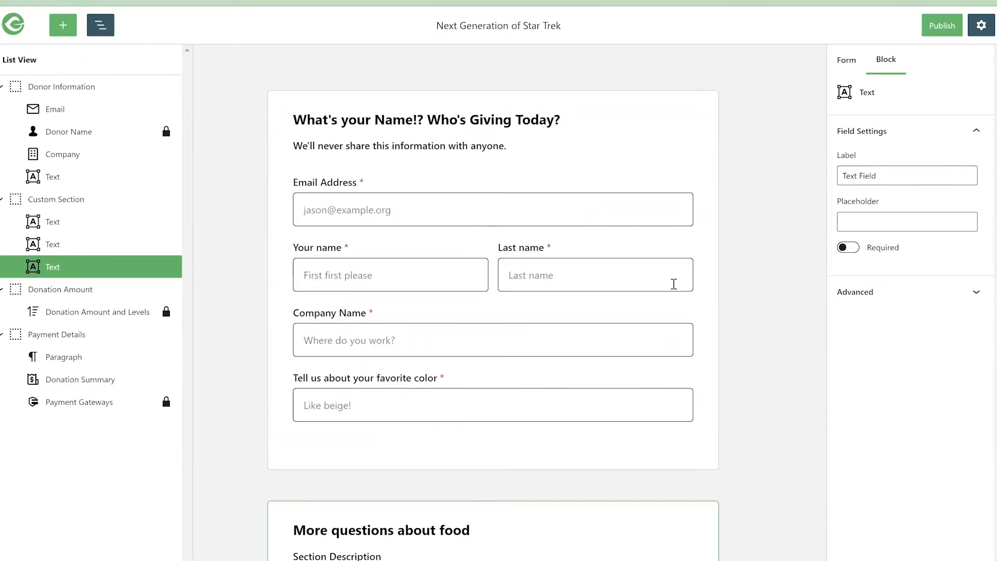
scroll(673, 284, down, 5)
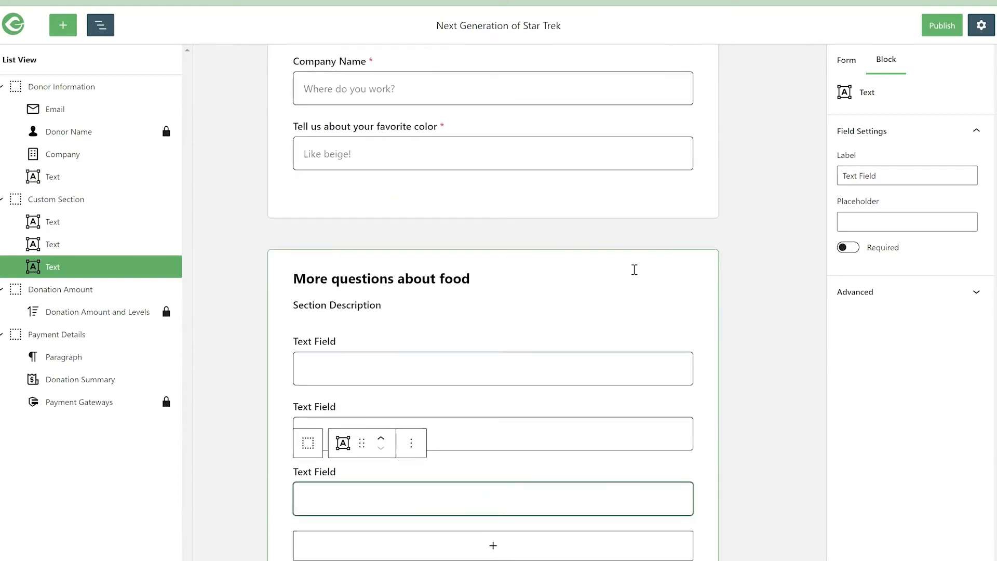
scroll(634, 269, down, 4)
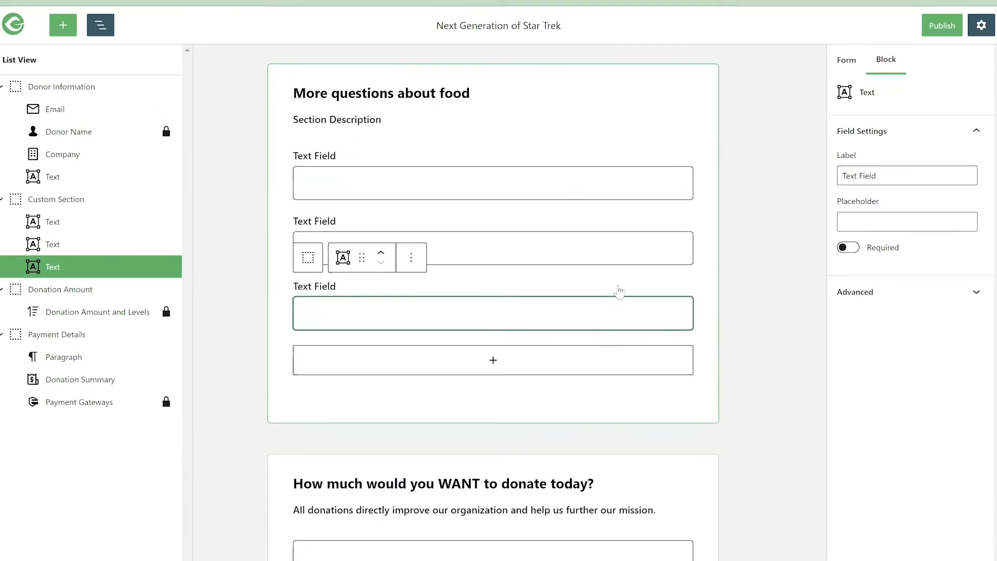
scroll(617, 287, down, 2)
scroll(613, 279, up, 9)
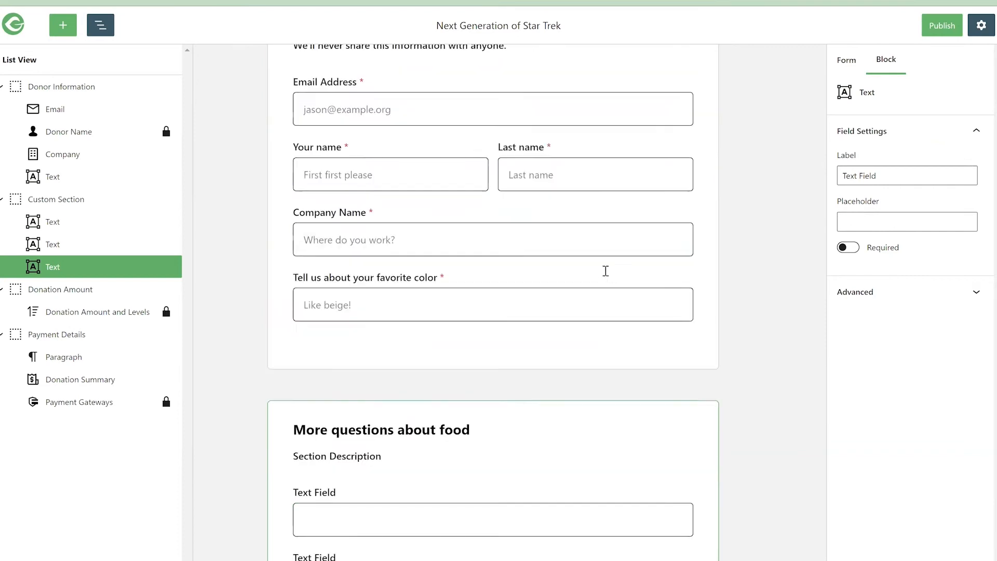
scroll(571, 249, up, 2)
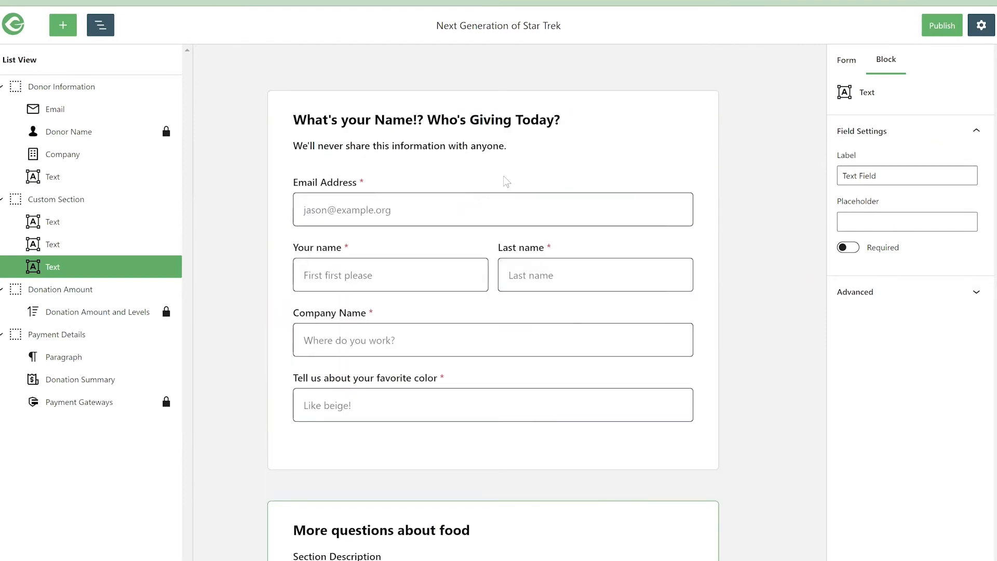
- Switch to the Figma Design mode mockup and examine its header, template style, color and donation goal settings alongside the form preview
key(alt+Tab)
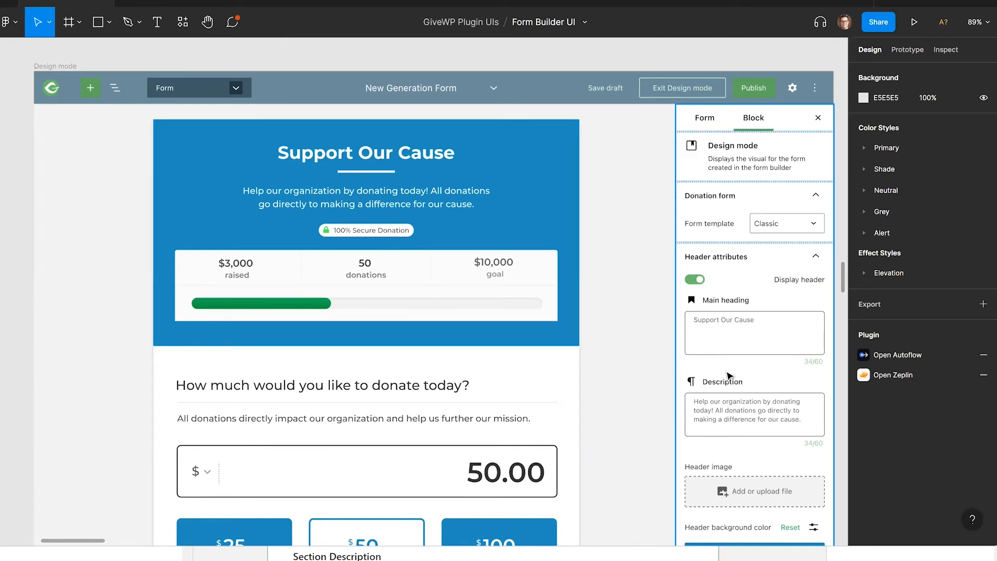
scroll(729, 382, down, 2)
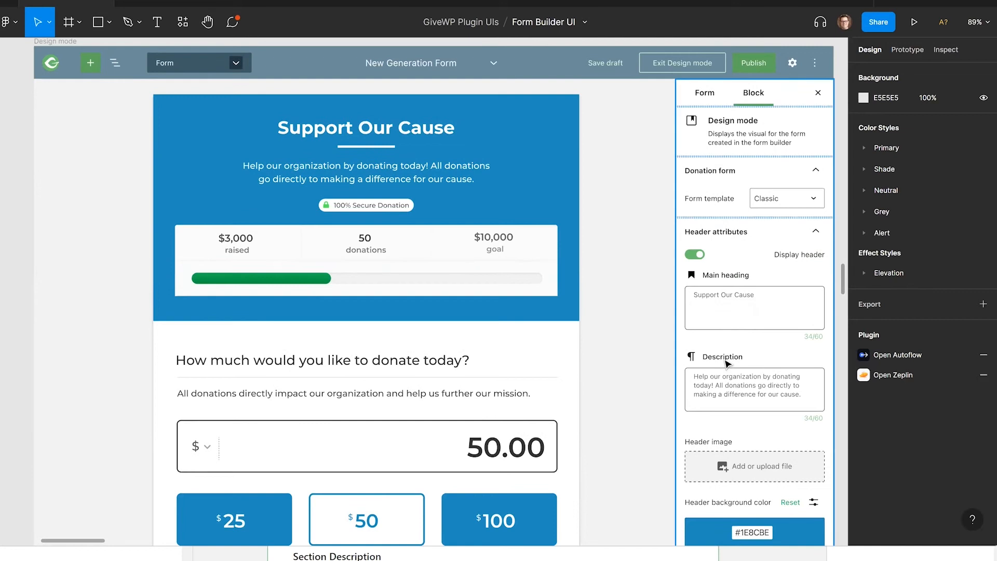
scroll(726, 363, down, 2)
scroll(719, 348, down, 2)
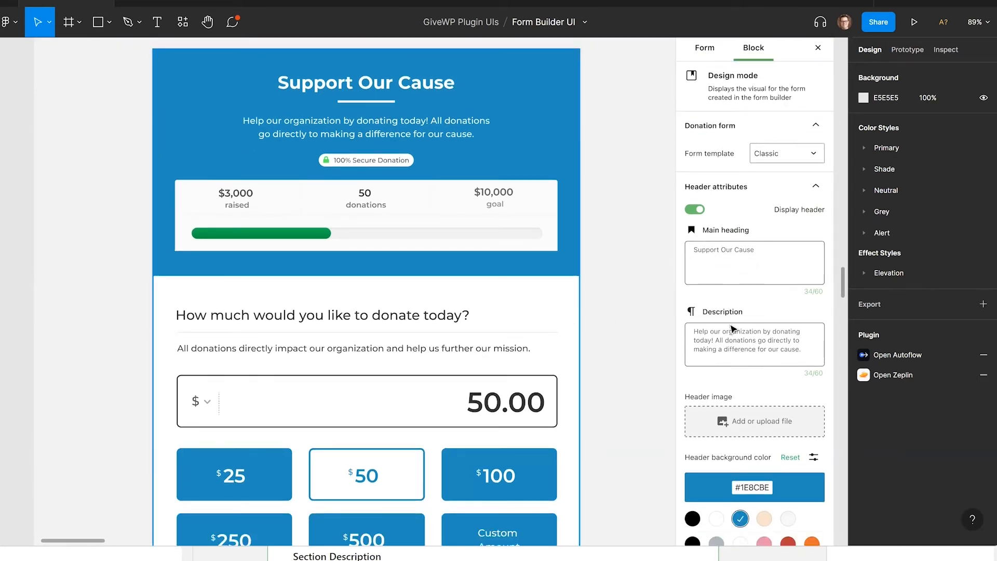
scroll(740, 347, down, 2)
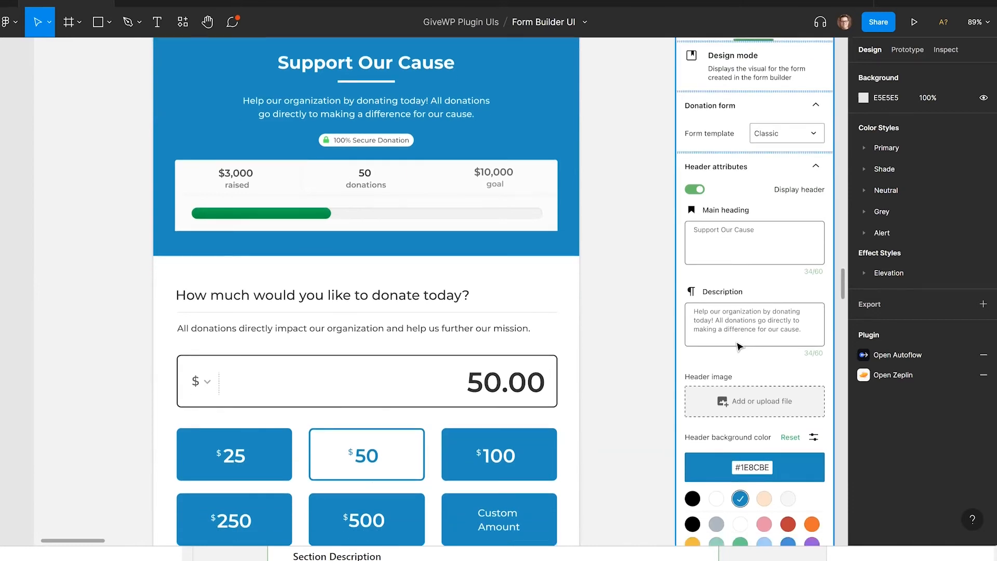
scroll(744, 350, down, 10)
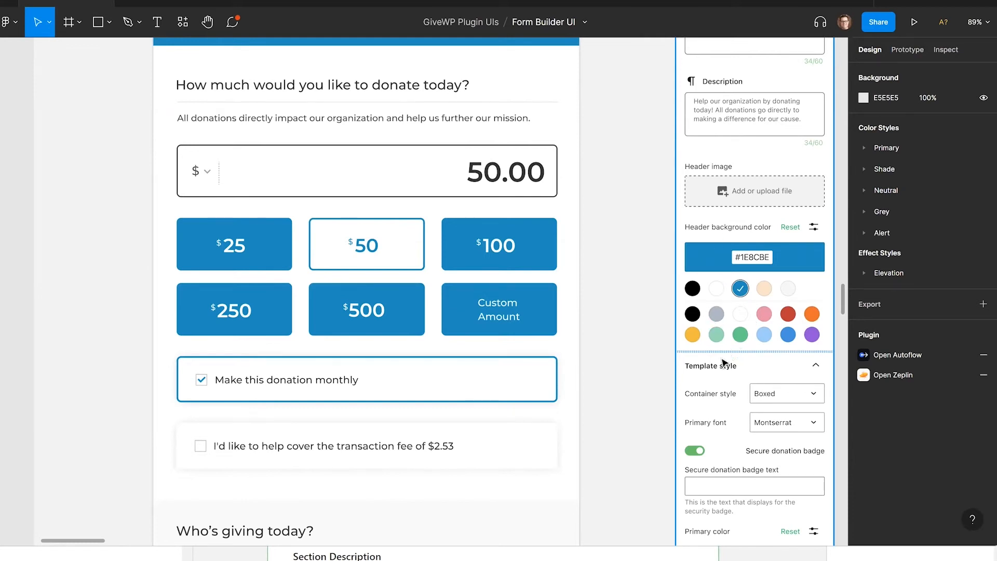
scroll(721, 337, down, 3)
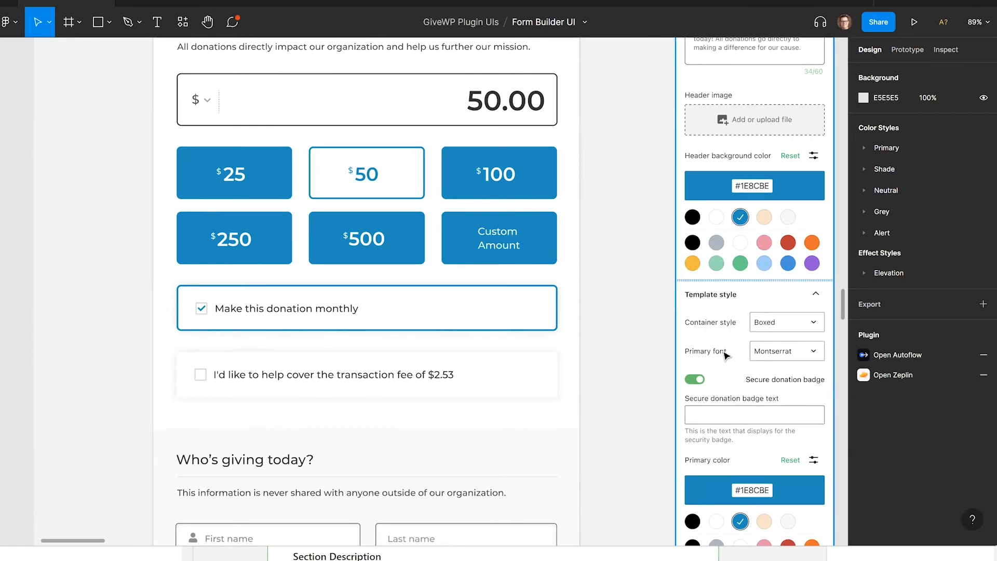
scroll(724, 347, down, 3)
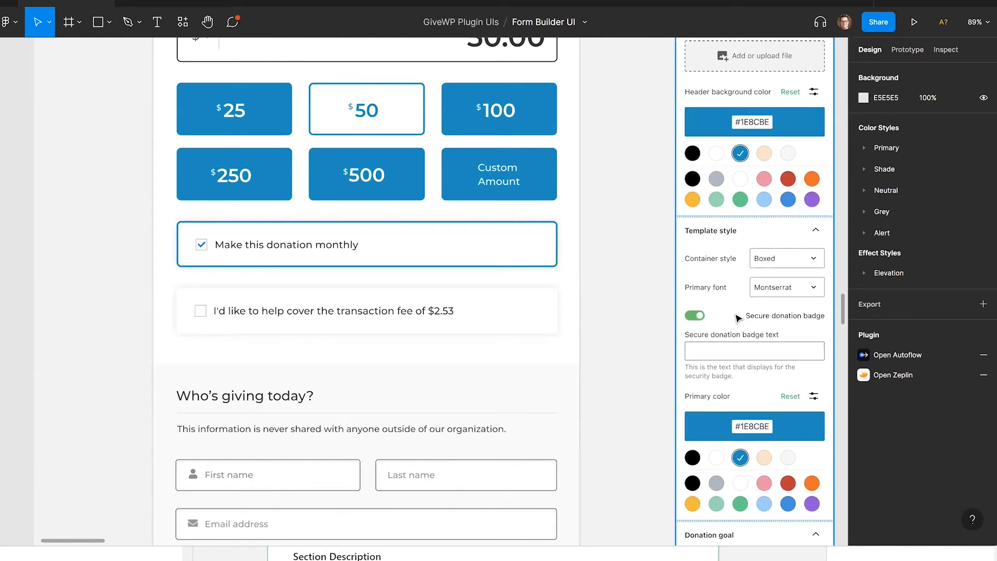
scroll(735, 348, down, 1)
scroll(735, 348, down, 10)
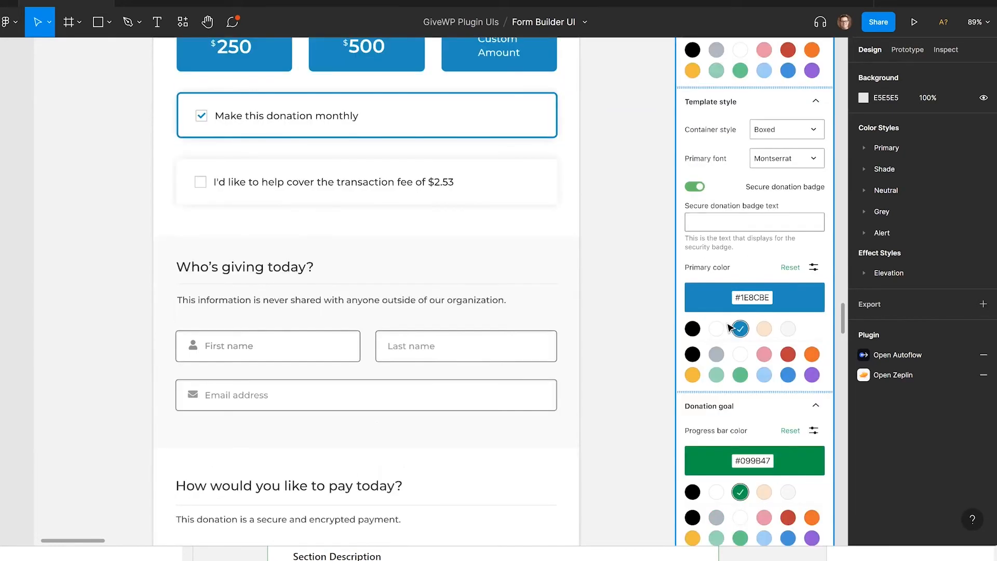
scroll(728, 370, down, 1)
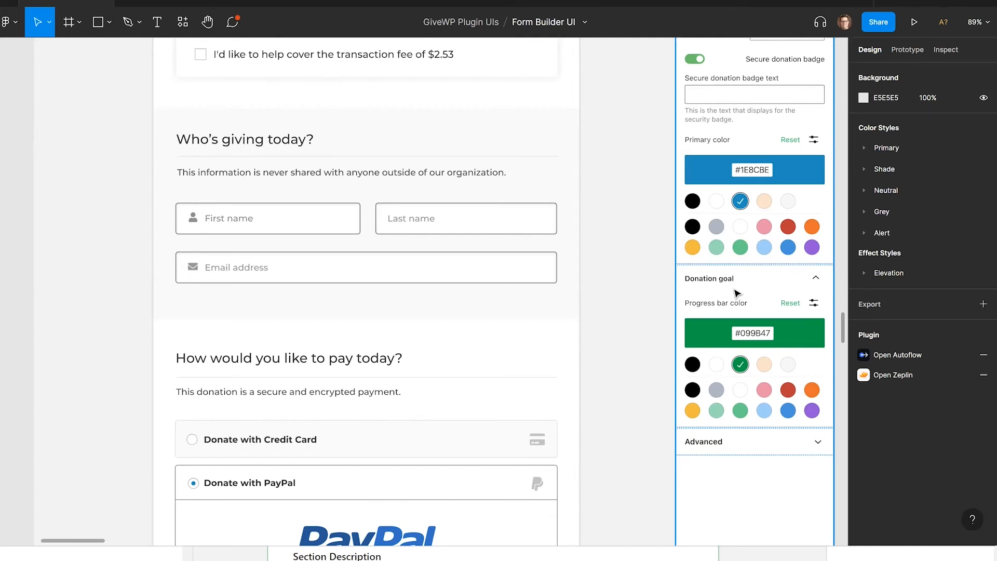
scroll(737, 293, up, 15)
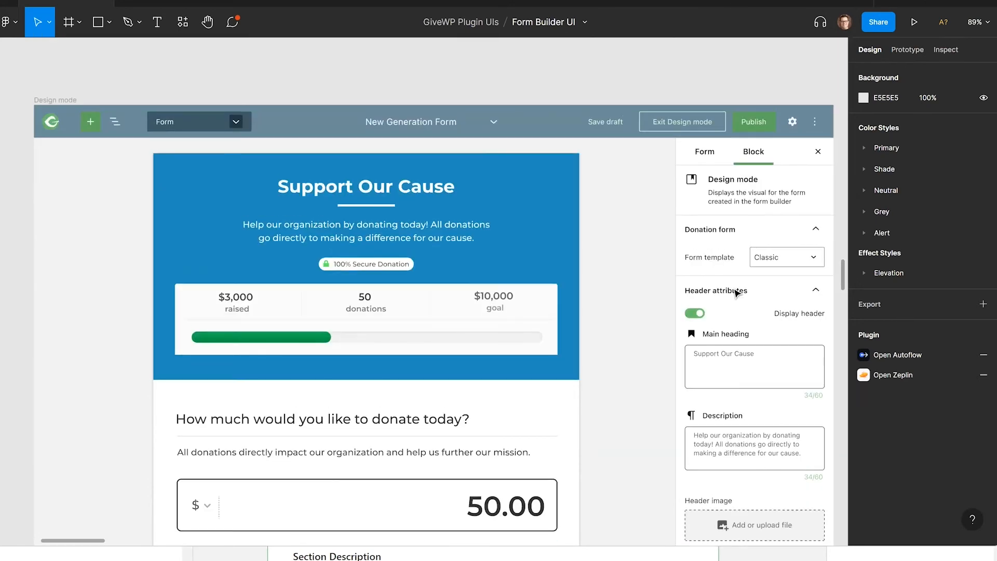
scroll(736, 294, down, 1)
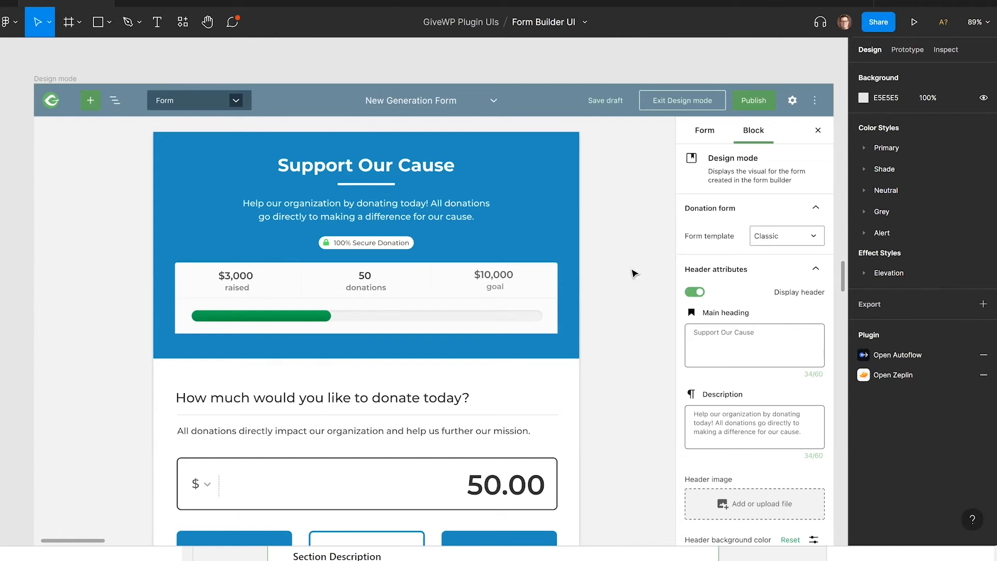
- Examine the donation amount options and header background color settings in the Design mode mockup
scroll(632, 274, down, 1)
scroll(632, 273, down, 9)
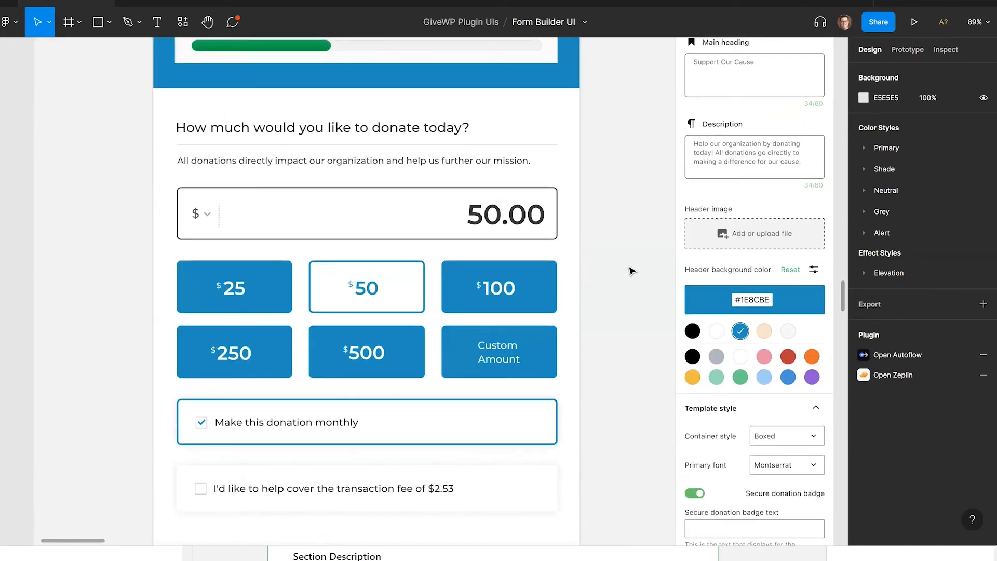
scroll(632, 273, up, 7)
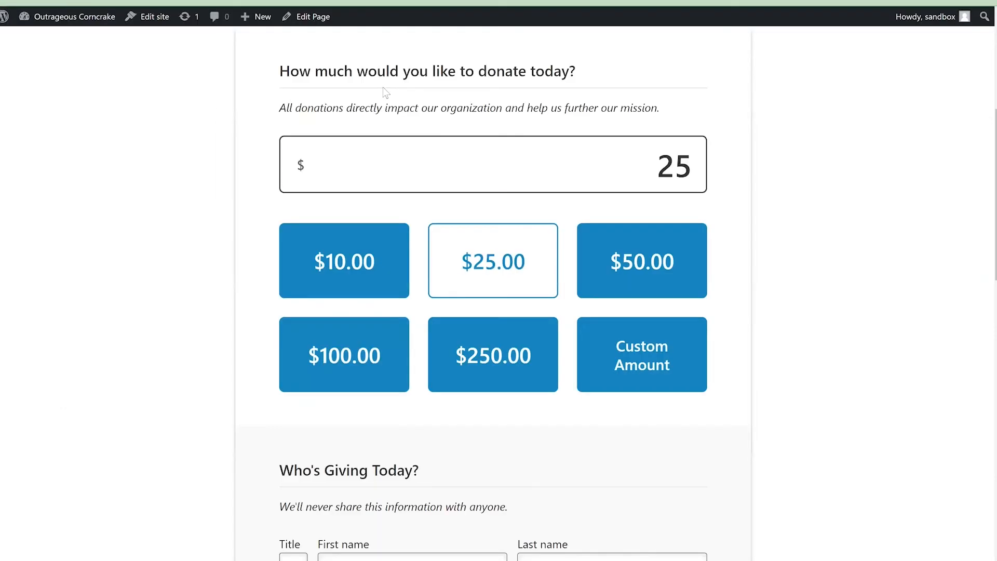
- Switch from the form builder to the published Next Gen page and view the form's donor information section
scroll(184, 148, up, 5)
scroll(184, 147, down, 5)
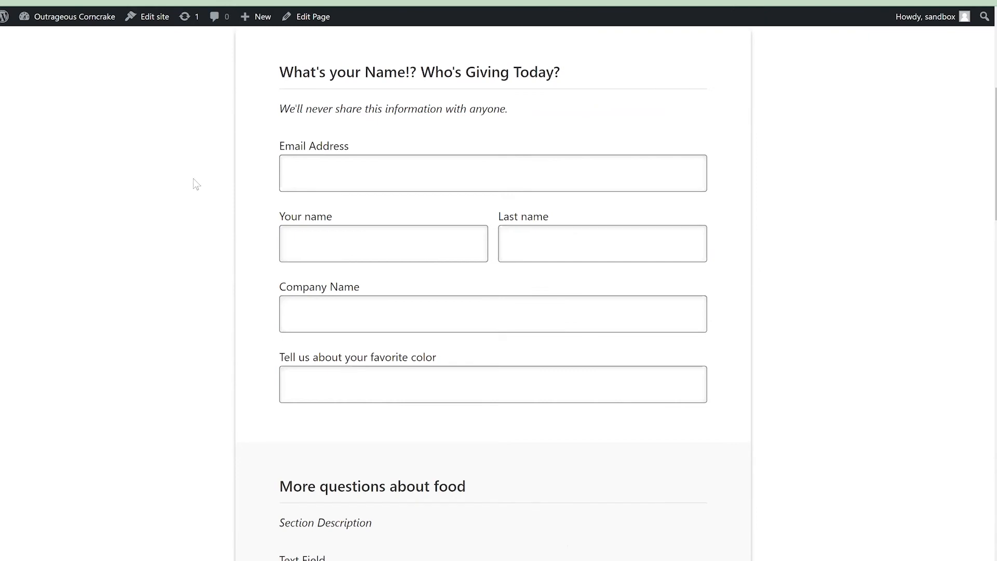
scroll(193, 179, up, 6)
scroll(223, 192, down, 5)
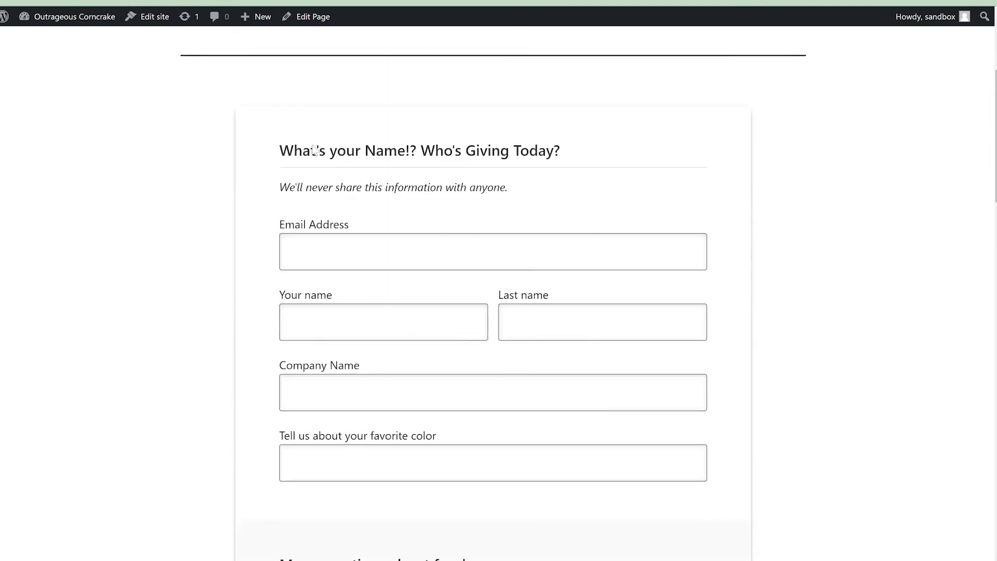
scroll(314, 150, down, 1)
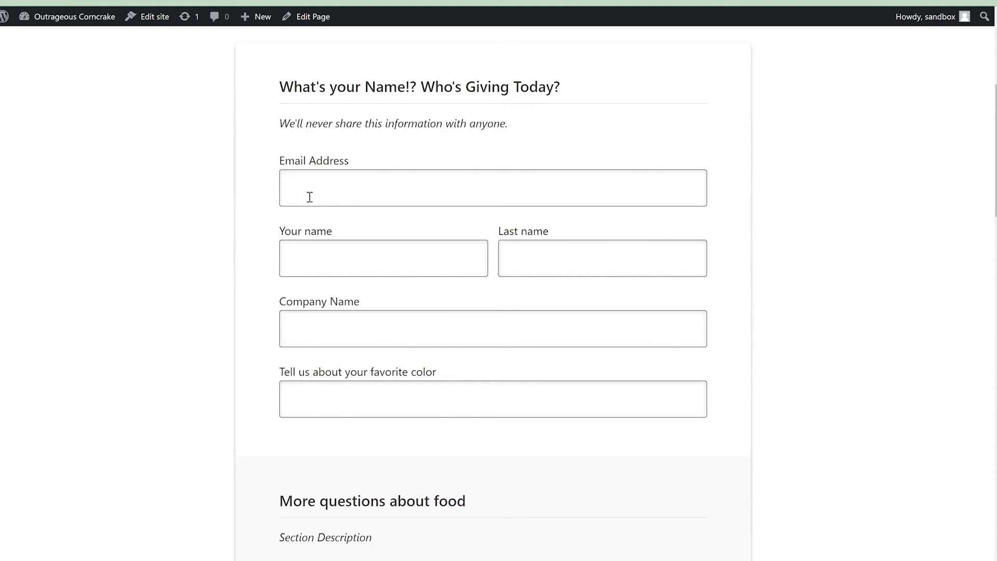
- Check the input fields of the donor information section by focusing the email, name, company and favorite color fields
click(339, 190)
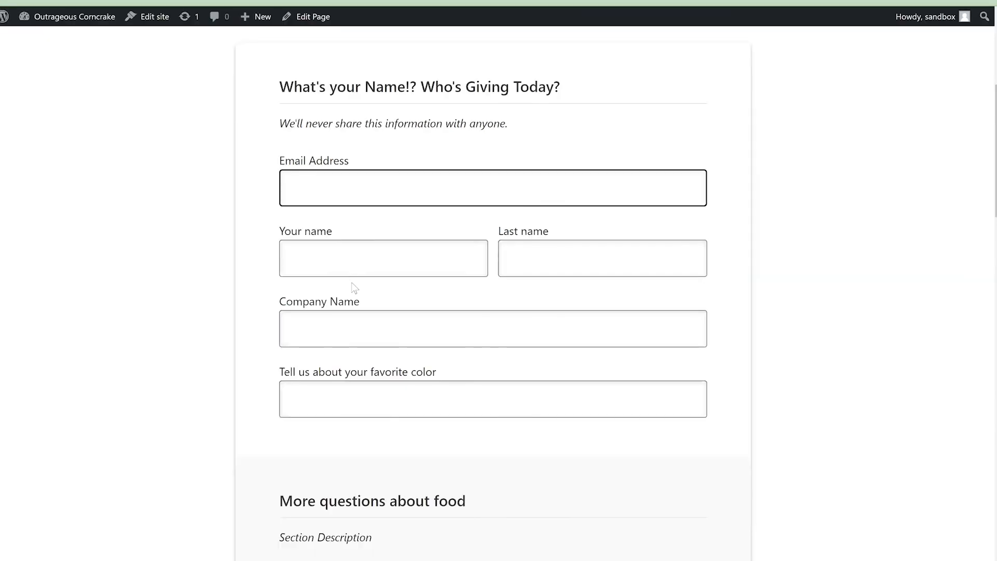
scroll(347, 259, down, 3)
click(348, 271)
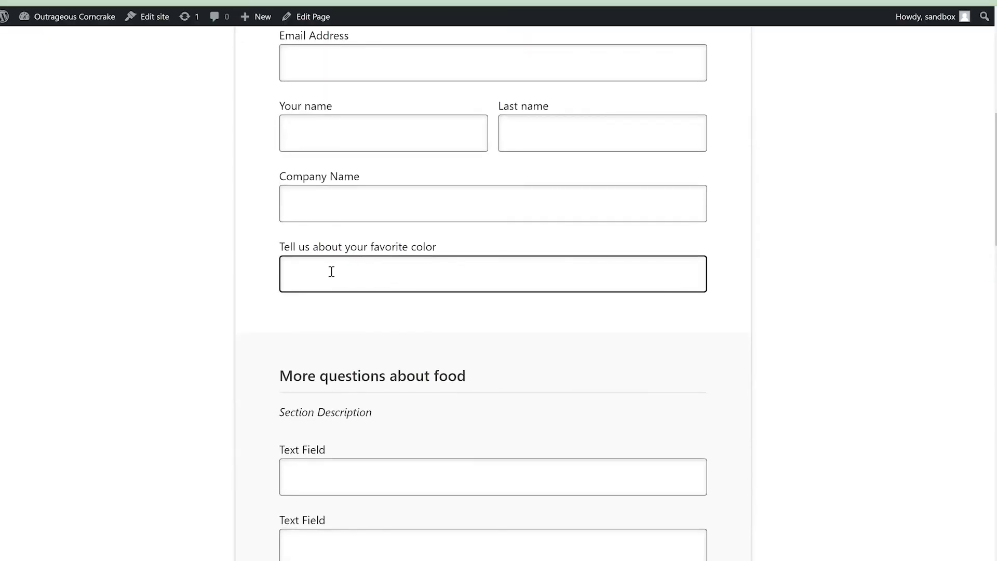
click(337, 209)
click(348, 136)
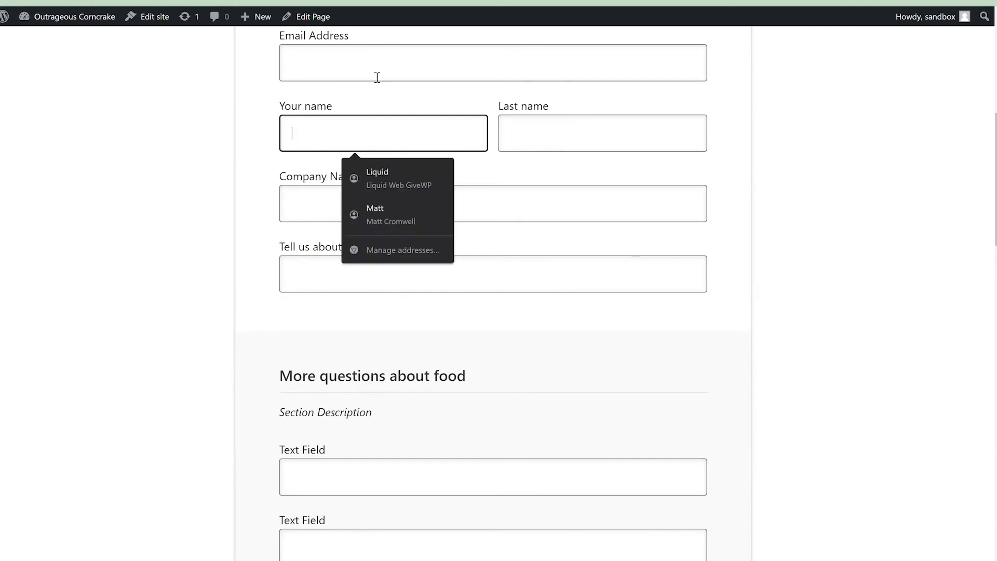
click(323, 201)
click(383, 272)
- Review the "More questions about food" section and move the focus through its three text fields
scroll(258, 250, down, 5)
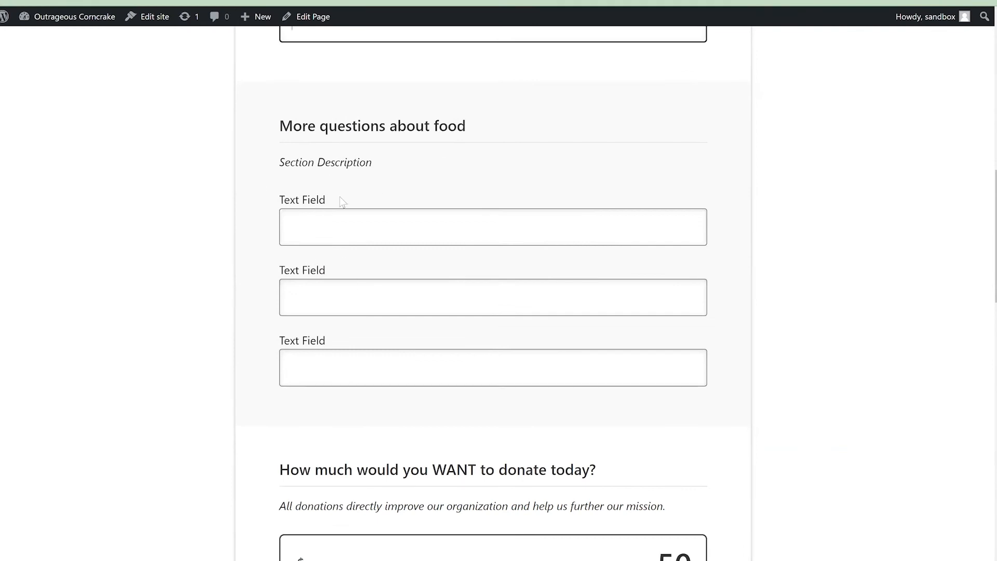
scroll(265, 147, up, 10)
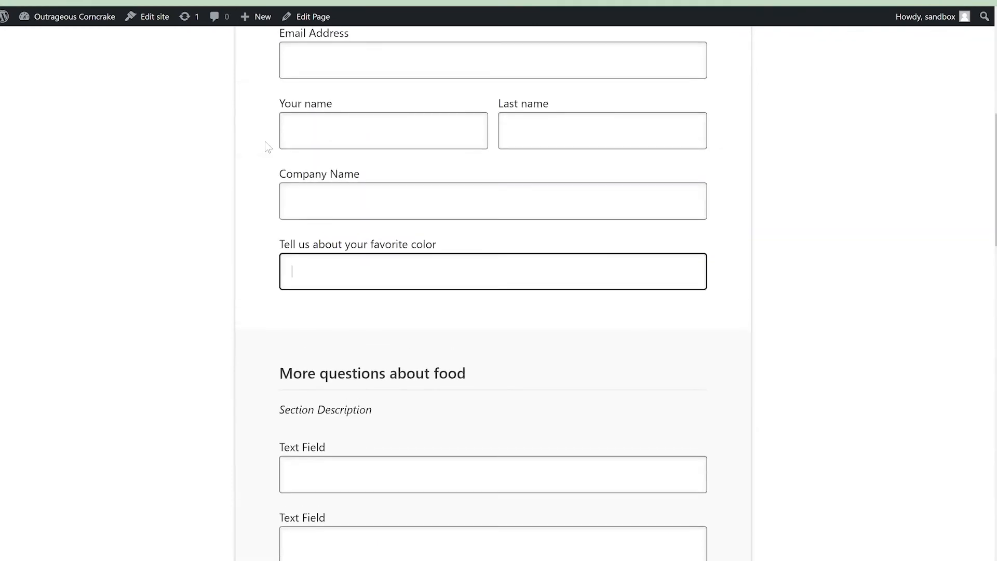
scroll(262, 213, down, 7)
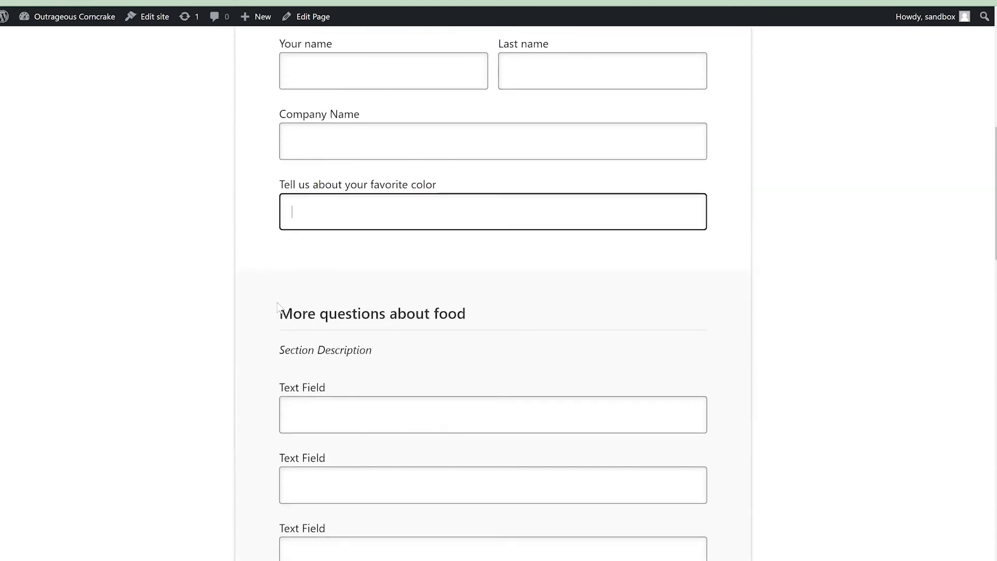
scroll(316, 279, down, 1)
scroll(329, 235, down, 1)
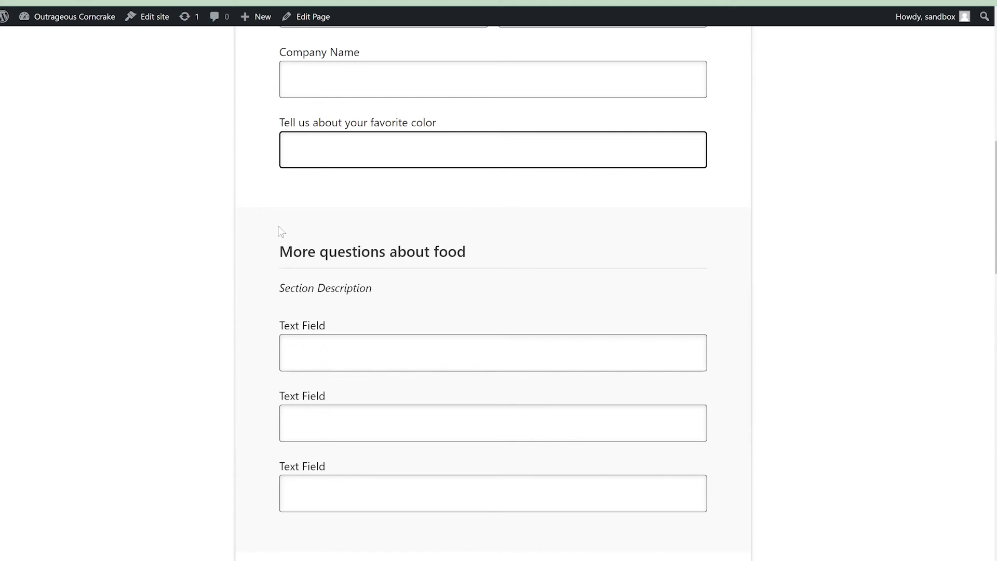
scroll(270, 224, down, 2)
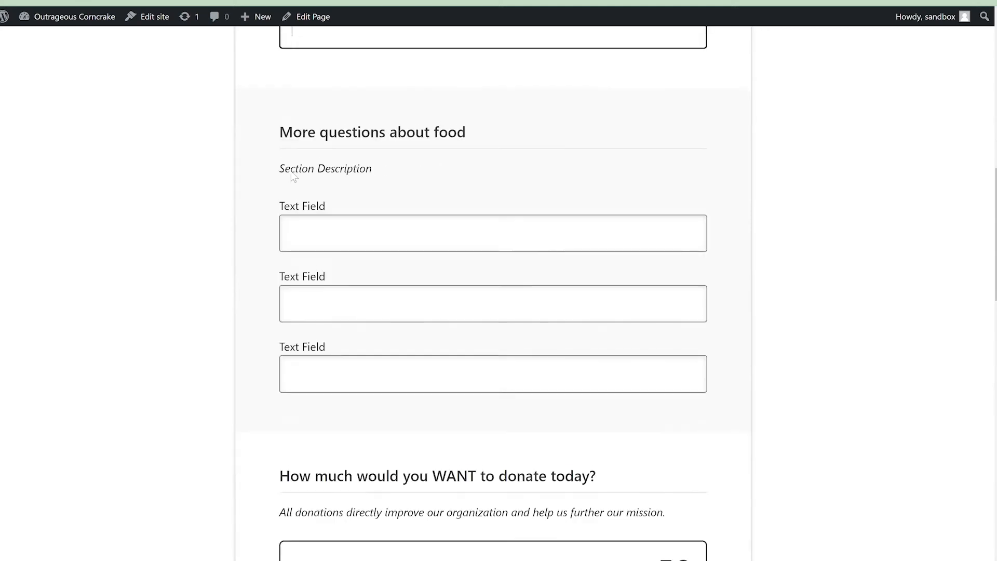
key(Tab)
key(Tab)
key(Tab)
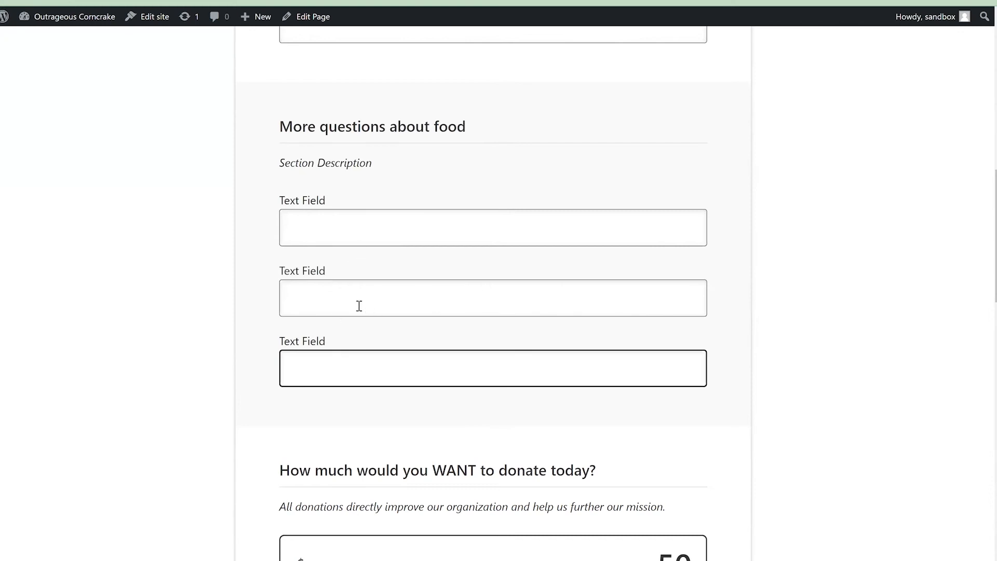
- Try the preset donation levels on the published form, finishing with $199.00 selected
scroll(359, 306, down, 4)
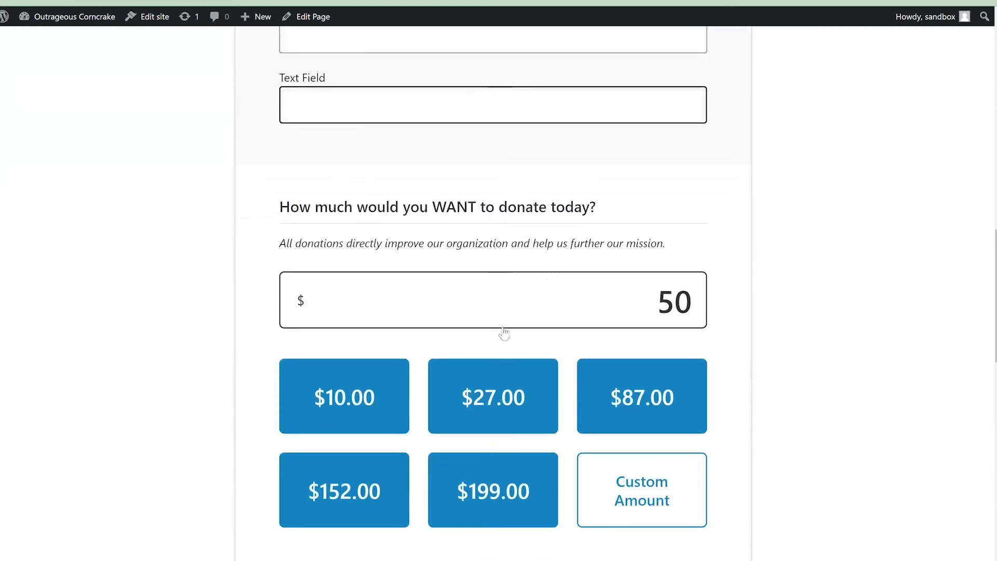
scroll(504, 334, down, 2)
click(503, 303)
click(641, 290)
click(491, 390)
click(374, 383)
click(356, 292)
click(463, 395)
- Review the donation summary, compare both payment gateways, leave Donate with Next Gen Stripe selected, and return to the start of the page
scroll(456, 374, down, 5)
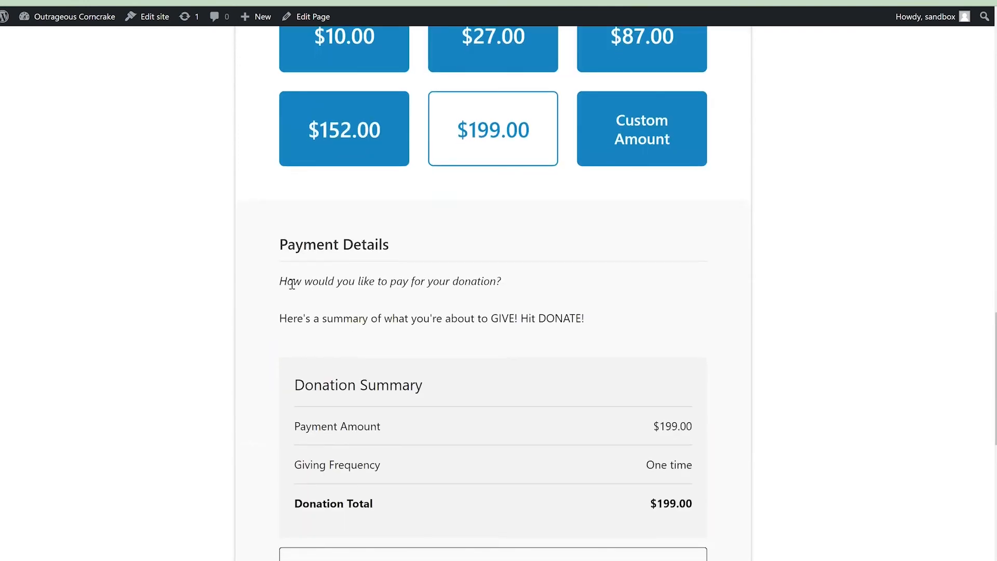
scroll(283, 285, down, 4)
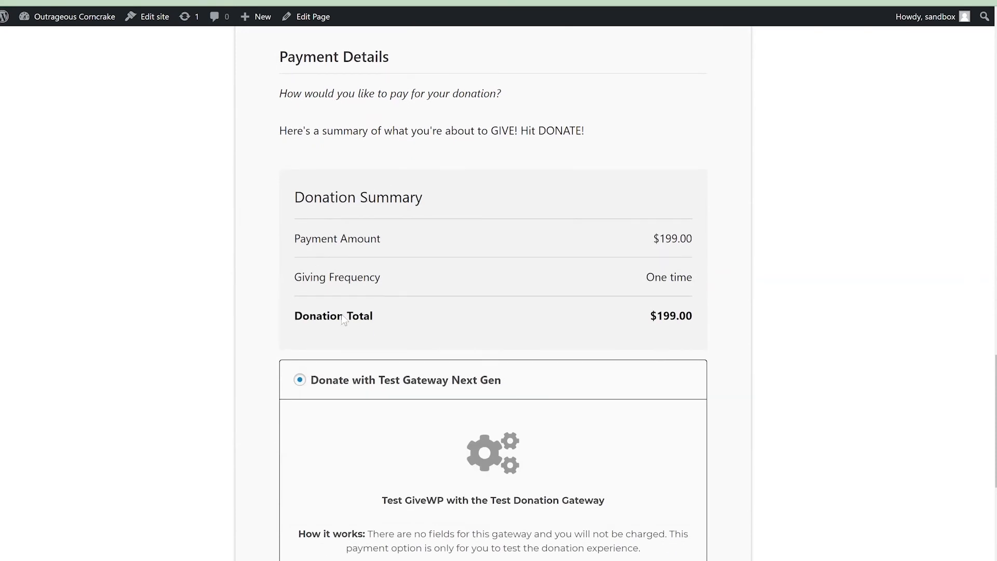
scroll(461, 239, down, 4)
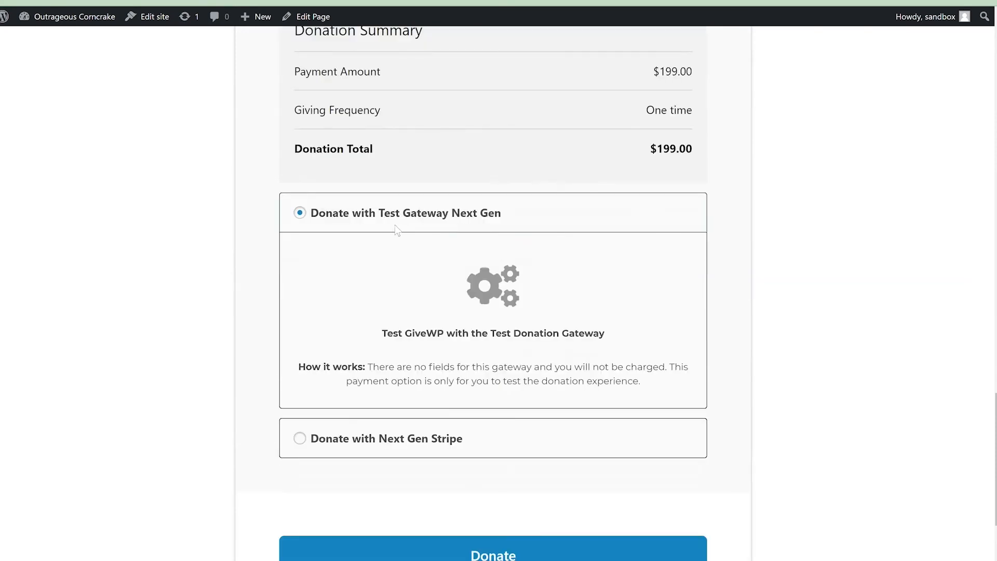
click(388, 419)
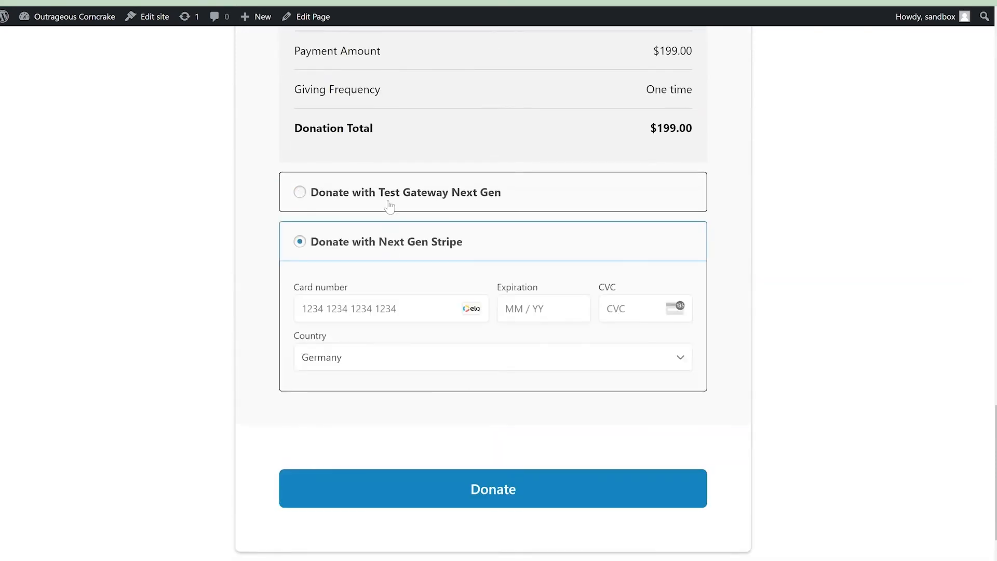
click(390, 203)
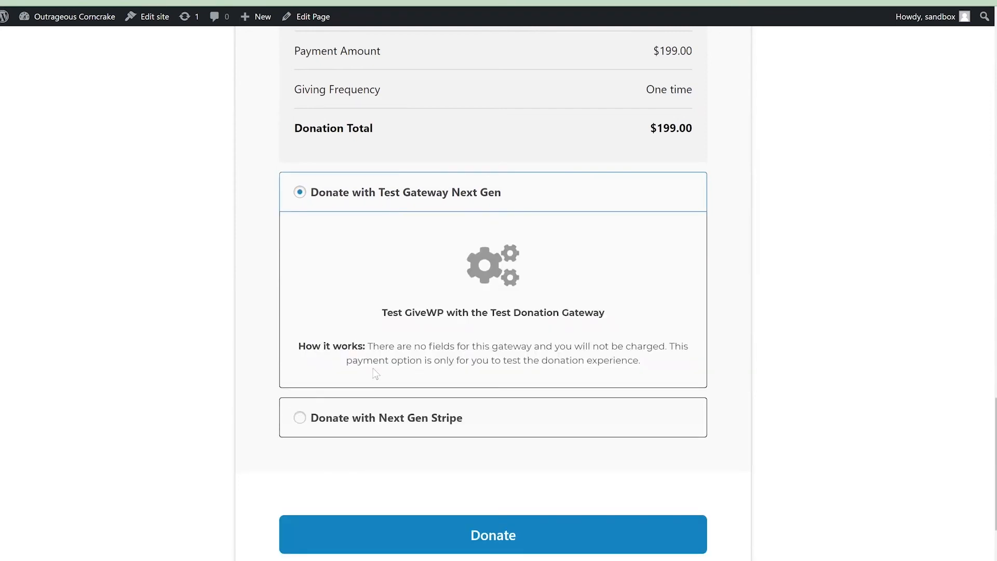
click(366, 419)
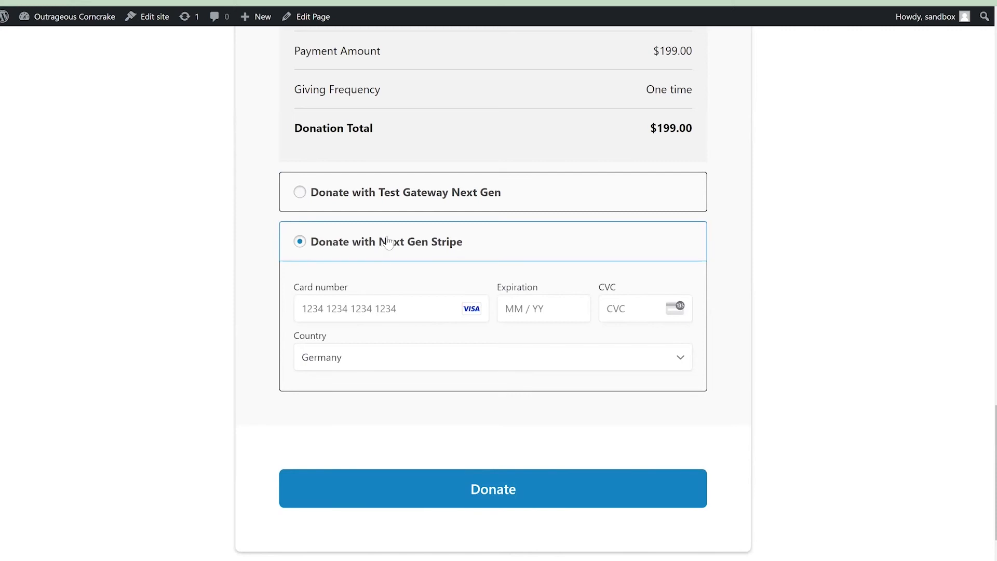
scroll(401, 248, up, 5)
scroll(402, 248, up, 17)
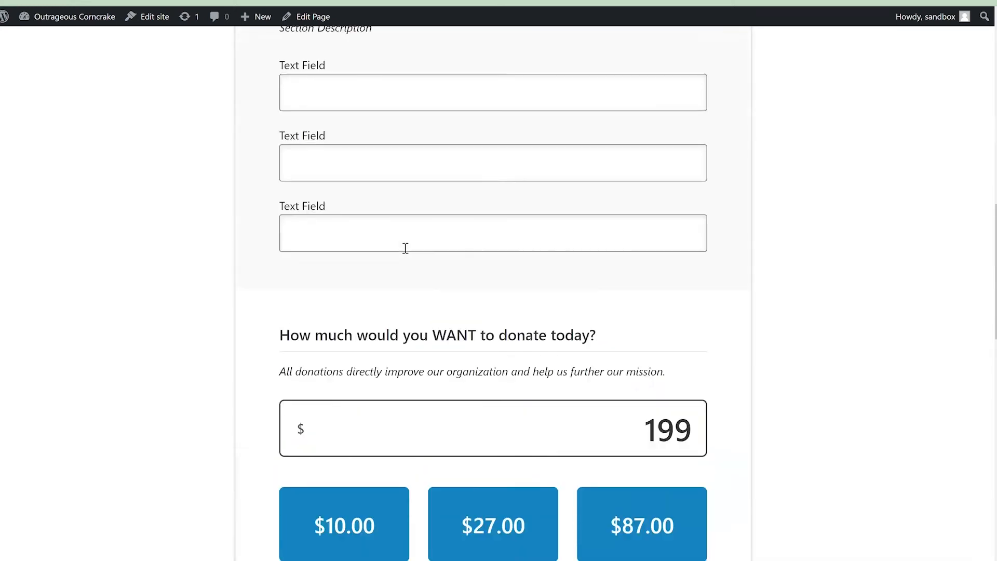
scroll(425, 223, up, 6)
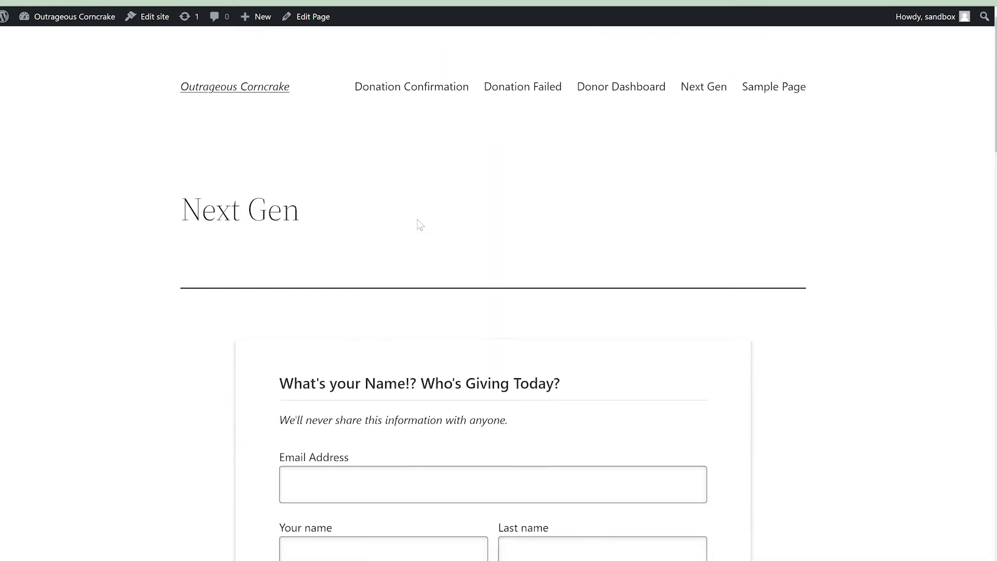
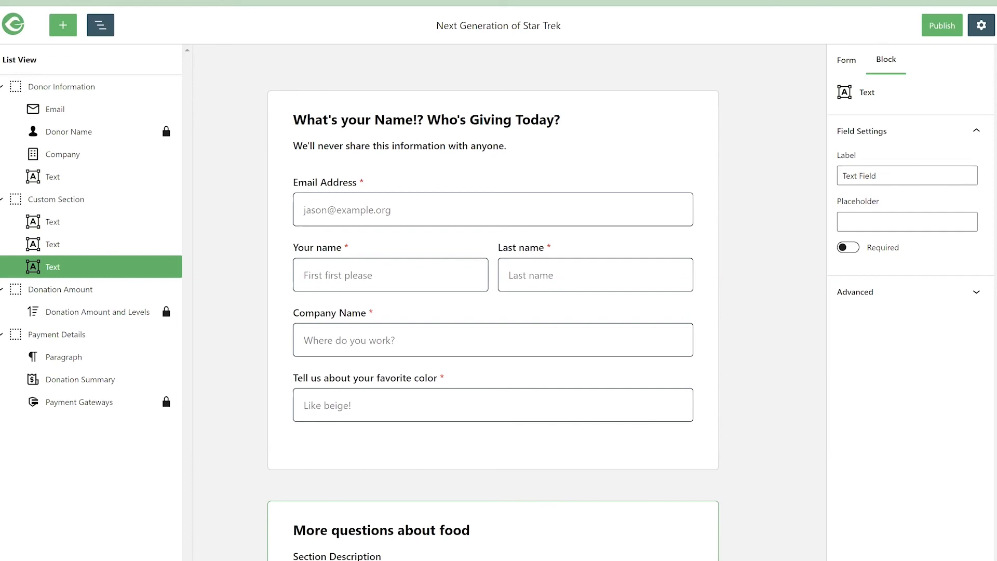
- Review the form sections in the visual builder from donor information through food questions and donation amount to Payment Details, and return to the first section
scroll(442, 275, down, 3)
scroll(443, 278, down, 5)
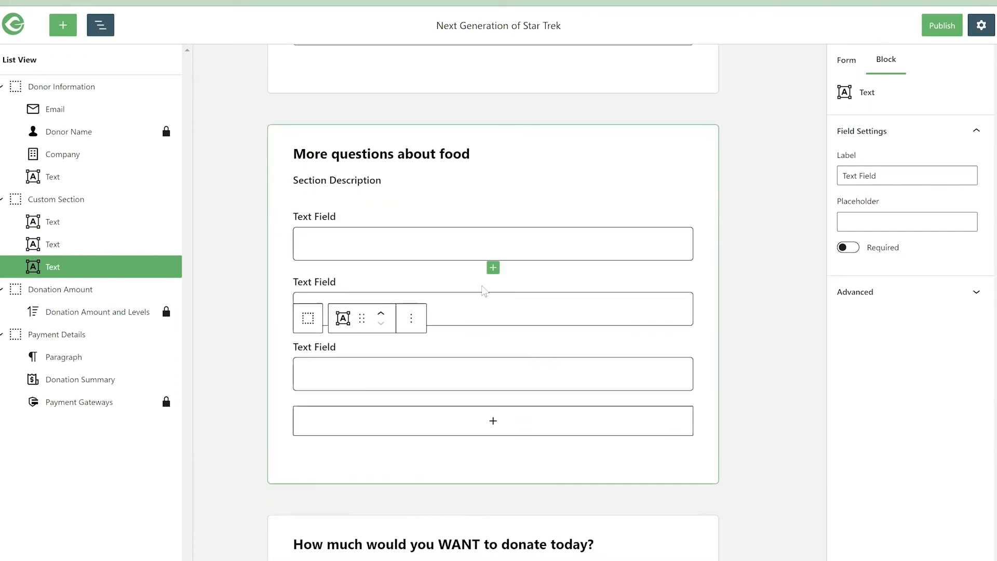
scroll(484, 290, down, 4)
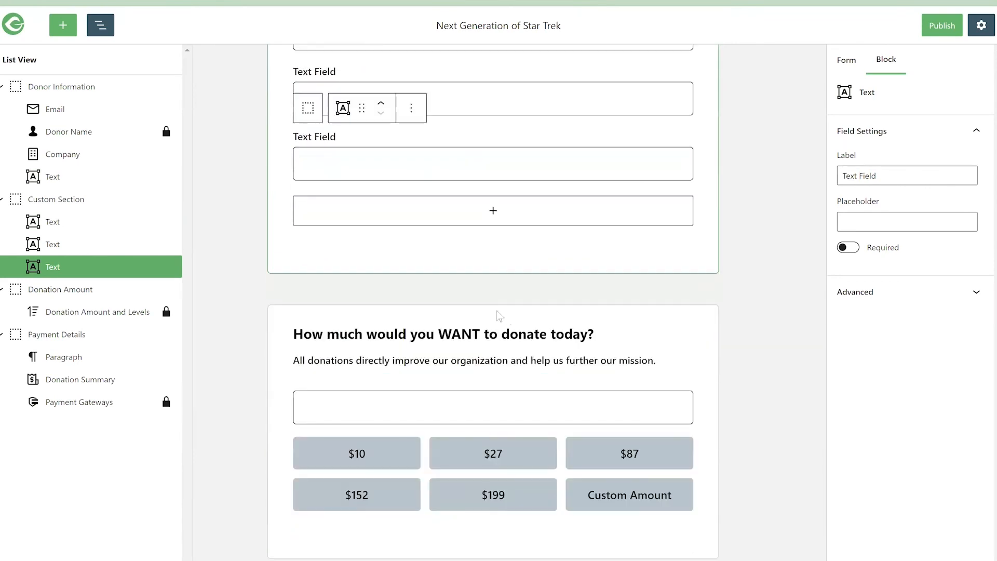
scroll(497, 313, down, 3)
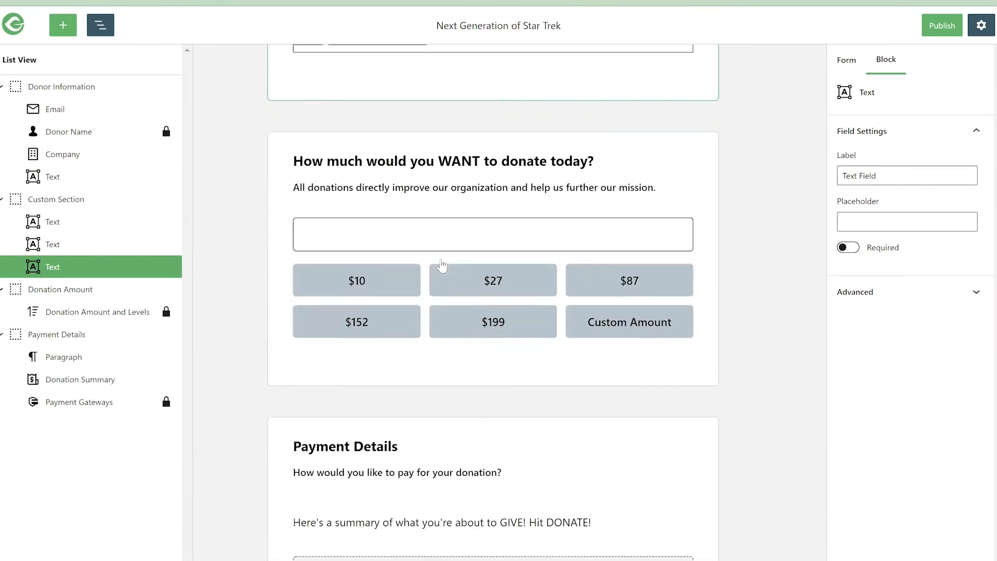
scroll(442, 266, down, 2)
scroll(439, 246, up, 5)
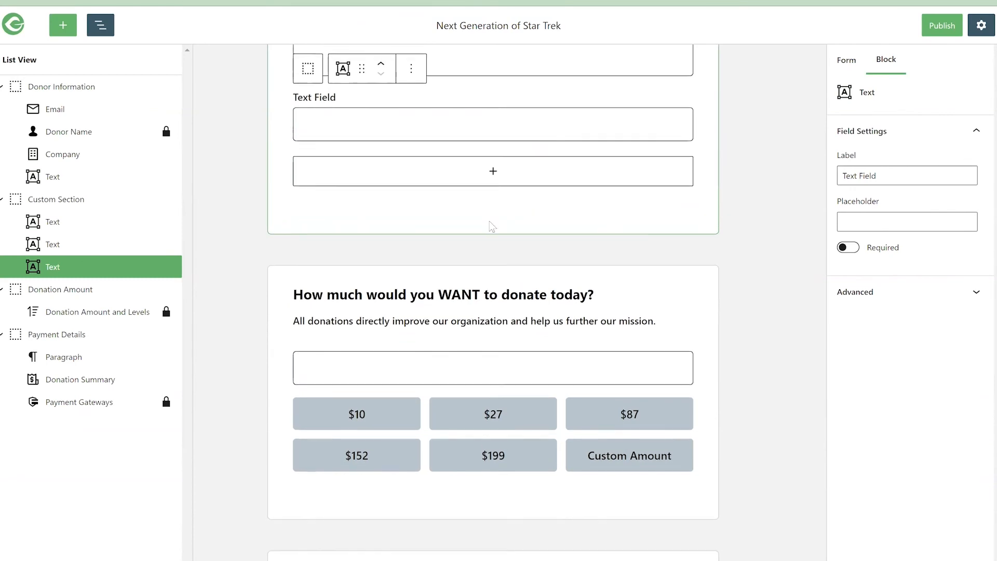
click(466, 172)
scroll(466, 169, up, 10)
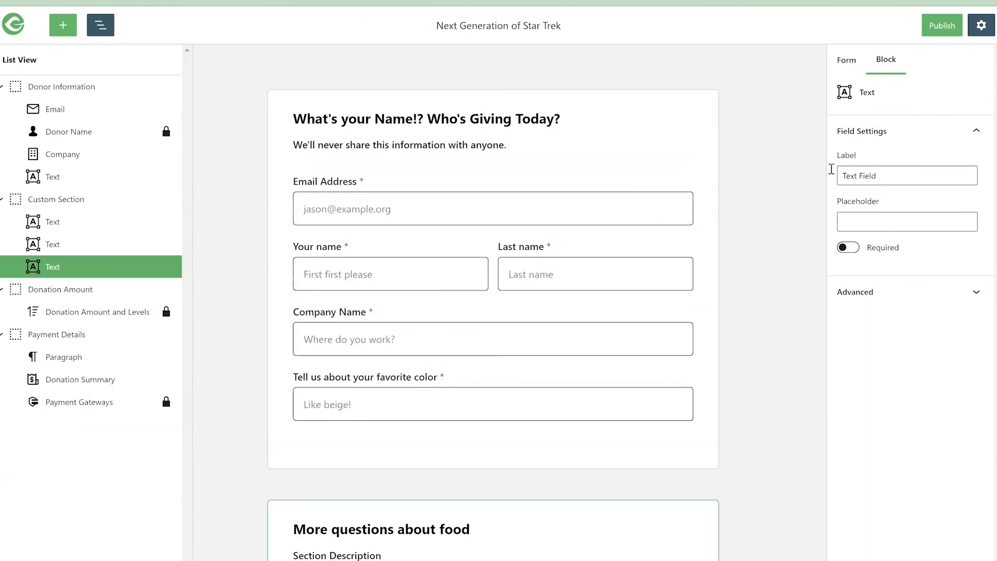